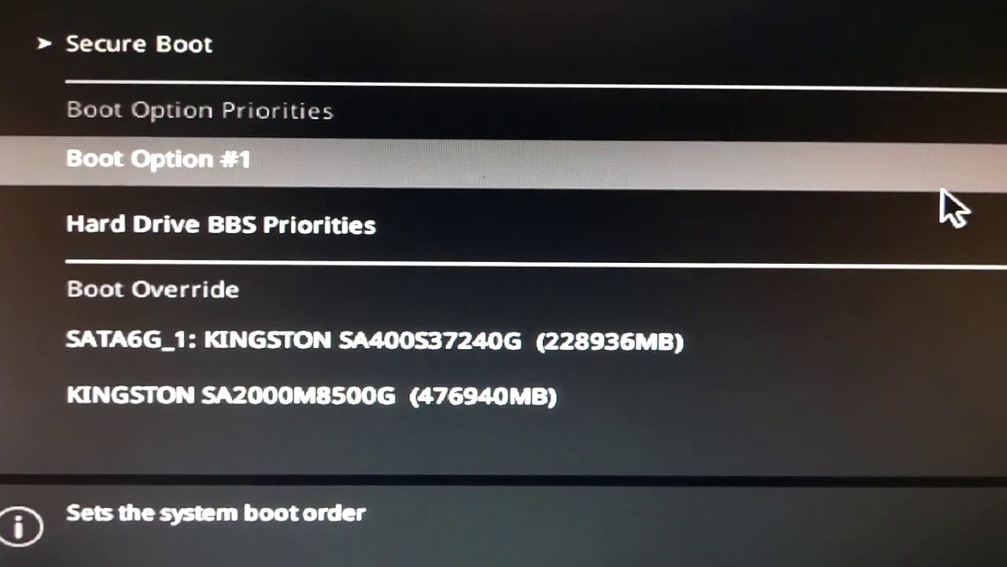
- Boot Debian from the KINGSTON SA2000M8500G drive using the UEFI Boot Override entry
key("Down")
key("Down")
key("Down")
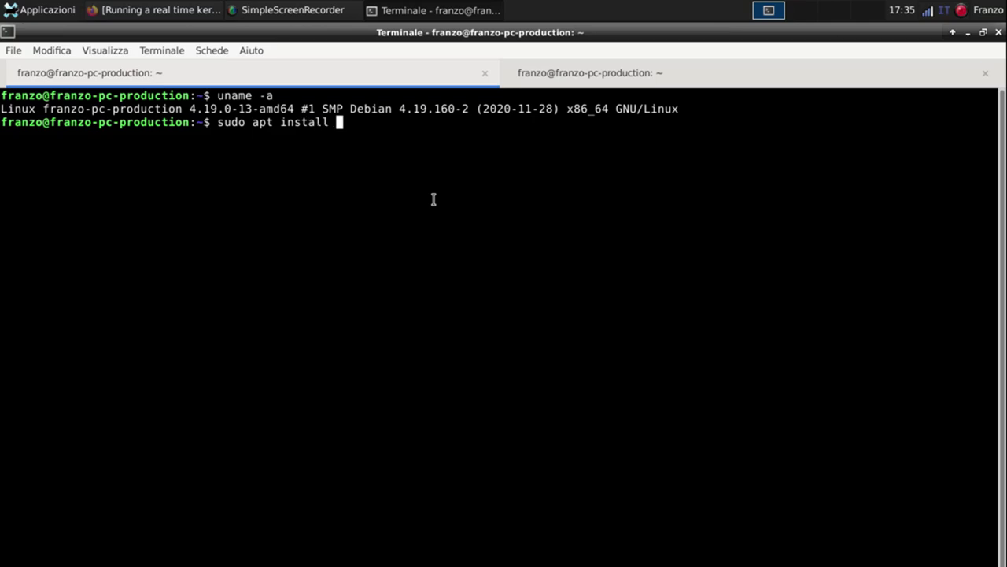
- Run the edited linux-image-rt-amd64 install command, then install the awesome window manager, confirming with S
type("pt-get install linux-image-rt-amd64")
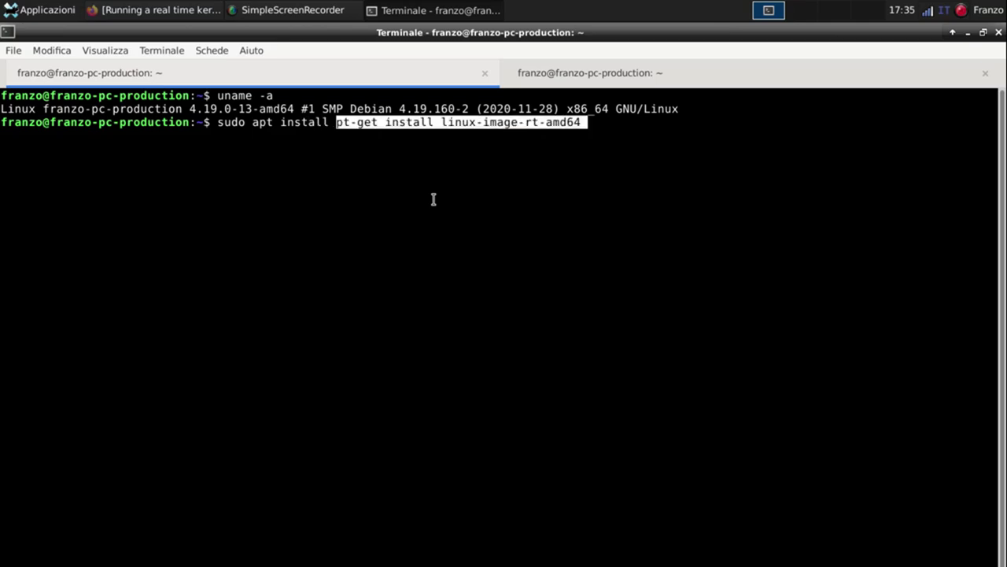
key("Left")
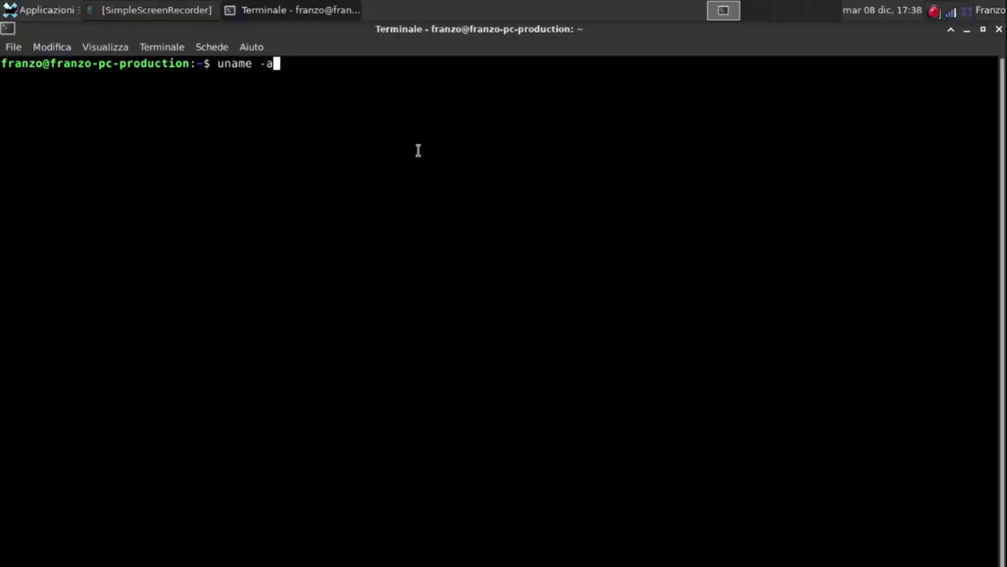
key("Return")
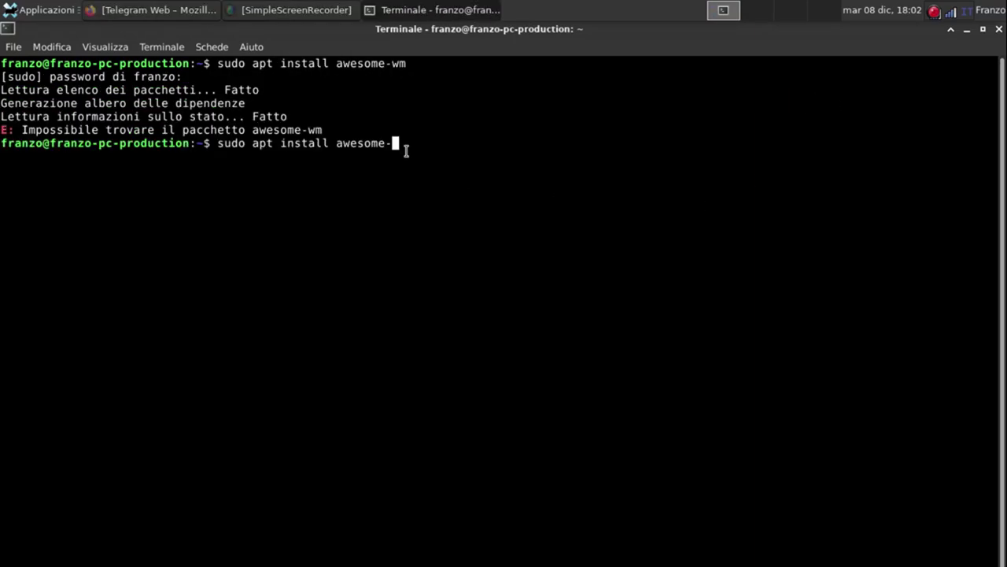
key("Return")
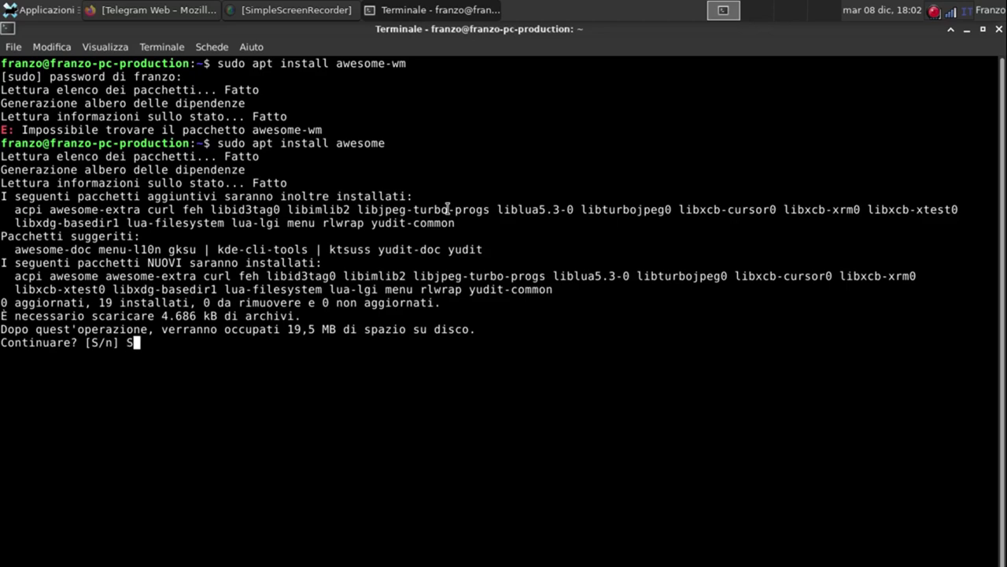
key("Return")
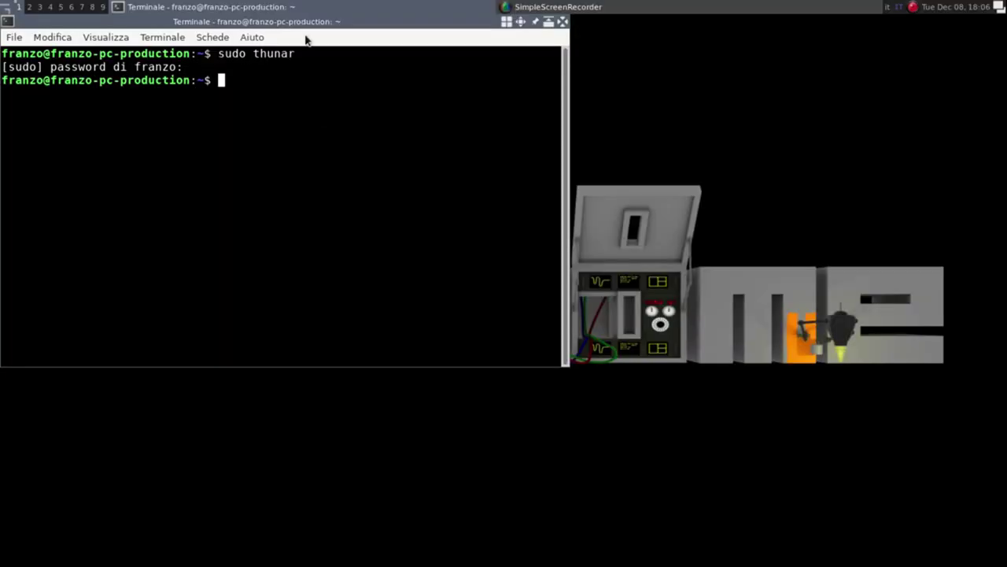
- Mount /dev/sda6 at /media/franzo and enter the mounted partition
mouse_move(297, 21)
left_mouse_down()
mouse_move(670, 148)
mouse_move(557, 143)
left_mouse_up()
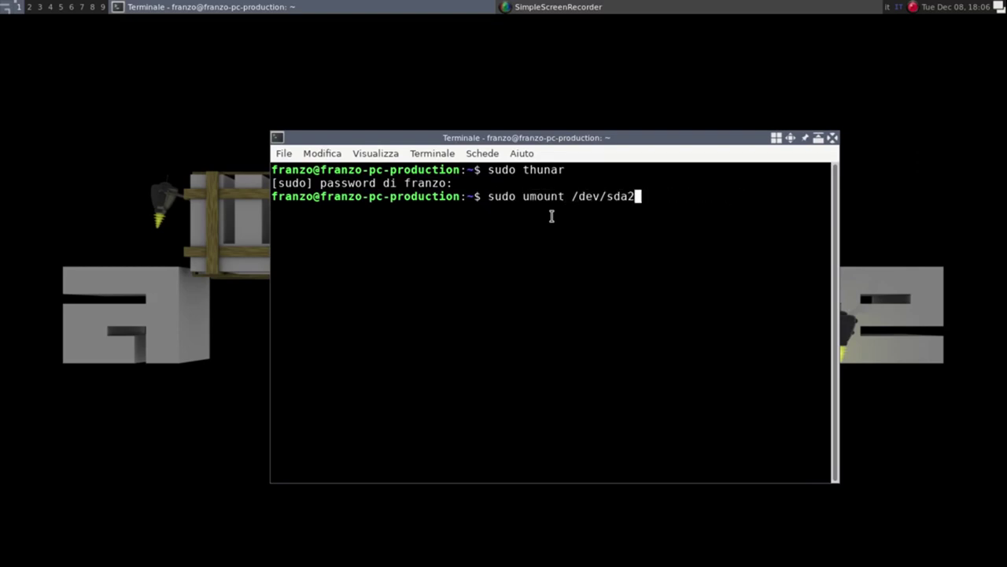
key("Up")
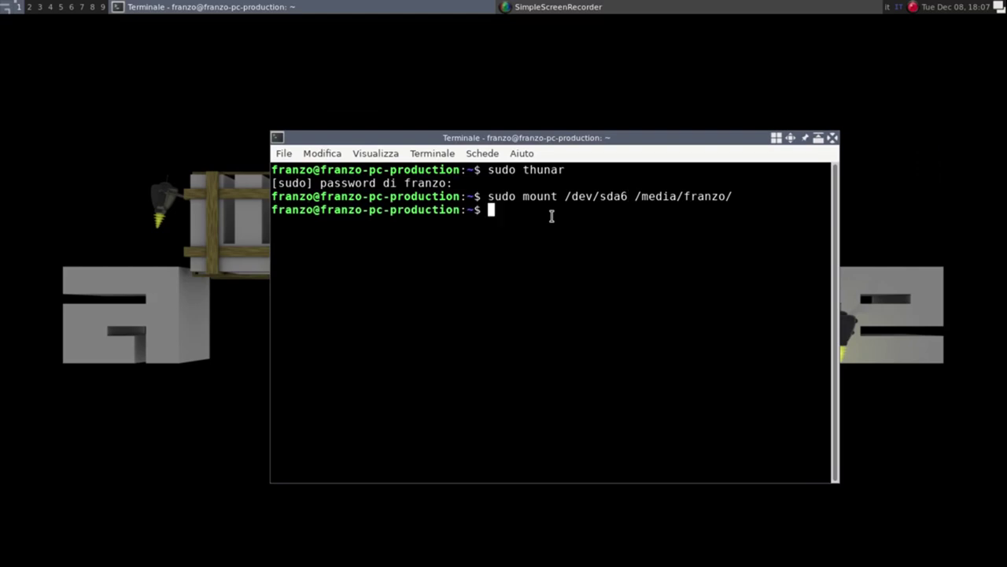
key("Tab")
key("Tab")
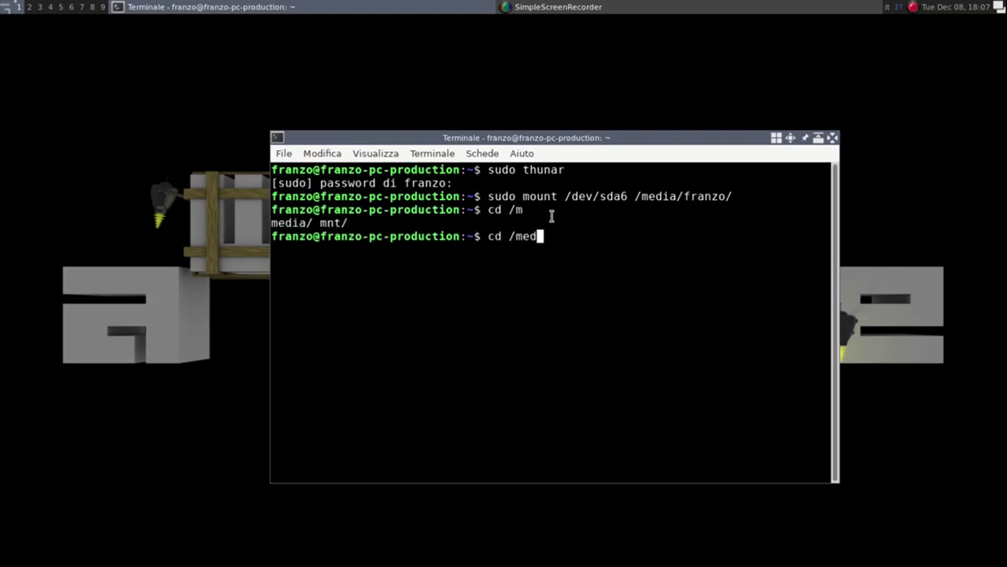
key("Tab")
key("Return")
type("ls")
key("Return")
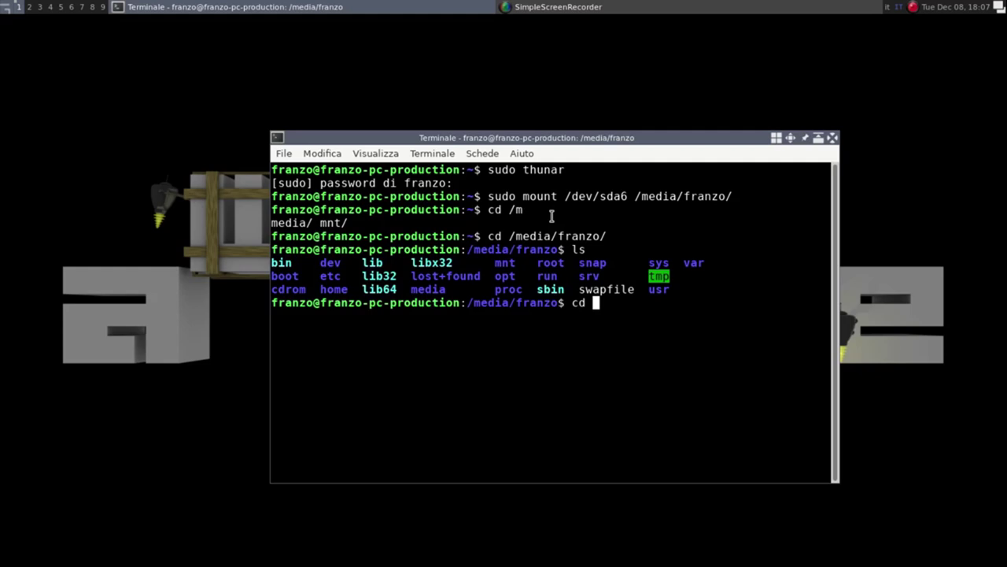
- Browse the partition's home/franzo/.config/awesome folder and list its contents
type("home")
key("Return")
type("ls")
key("Return")
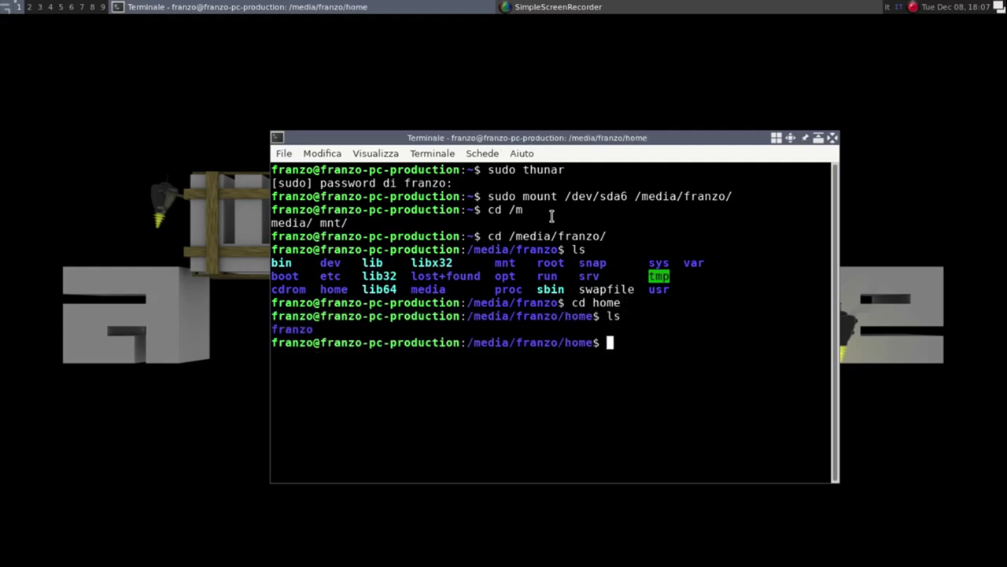
type("cd")
key("Tab")
key("Tab")
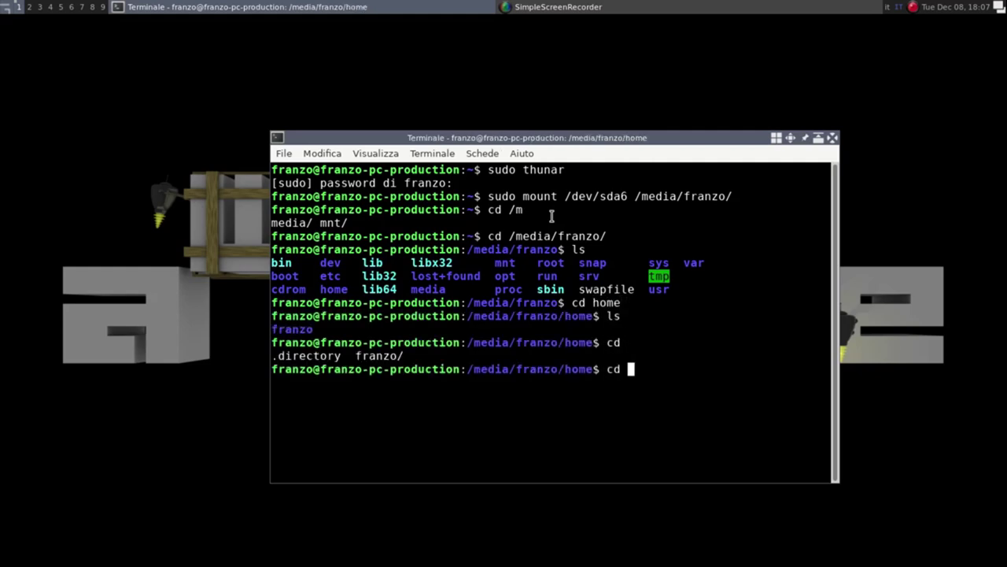
key("Return")
type("cd .config/")
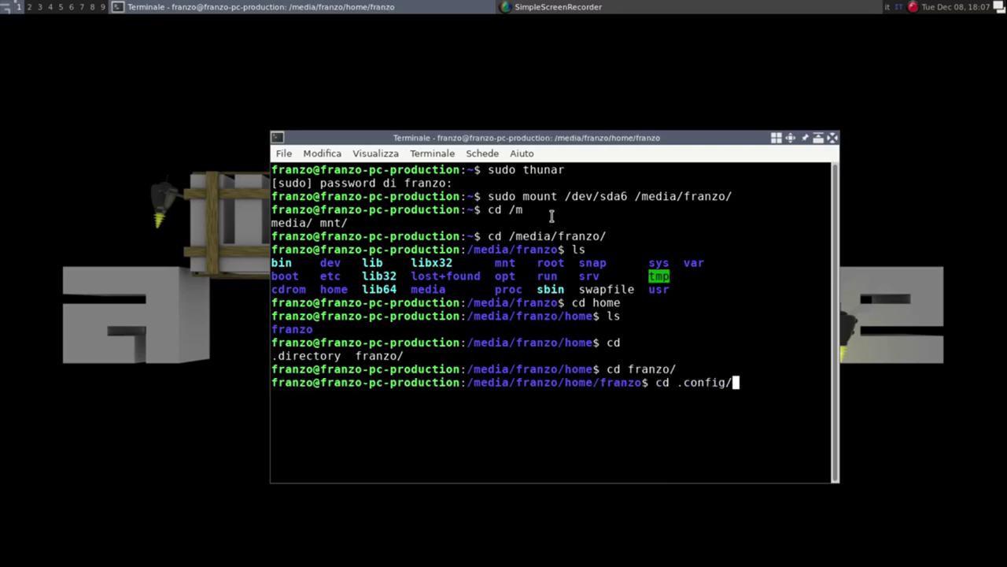
key("Return")
type("cd awesome/")
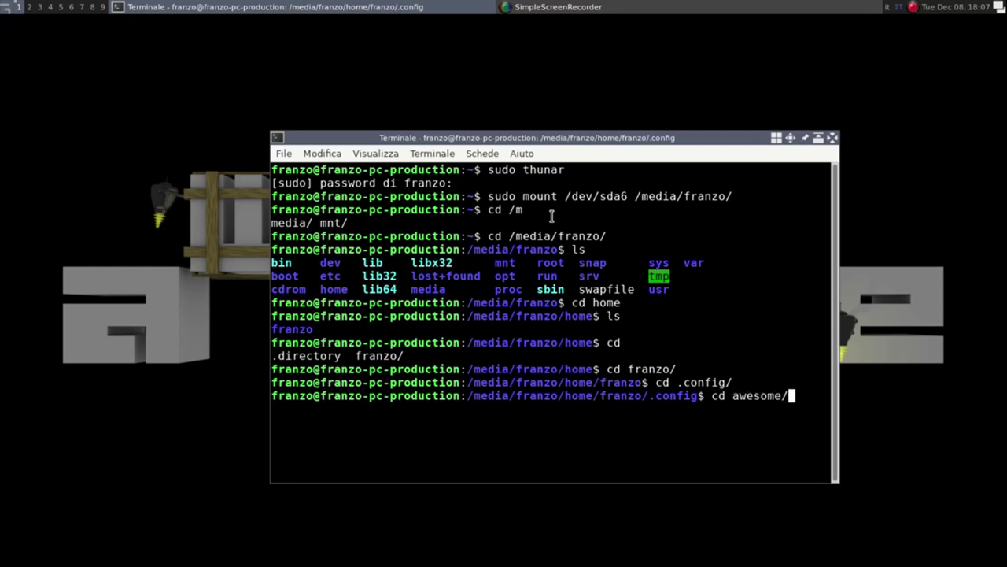
key("Return")
type("ls")
key("Return")
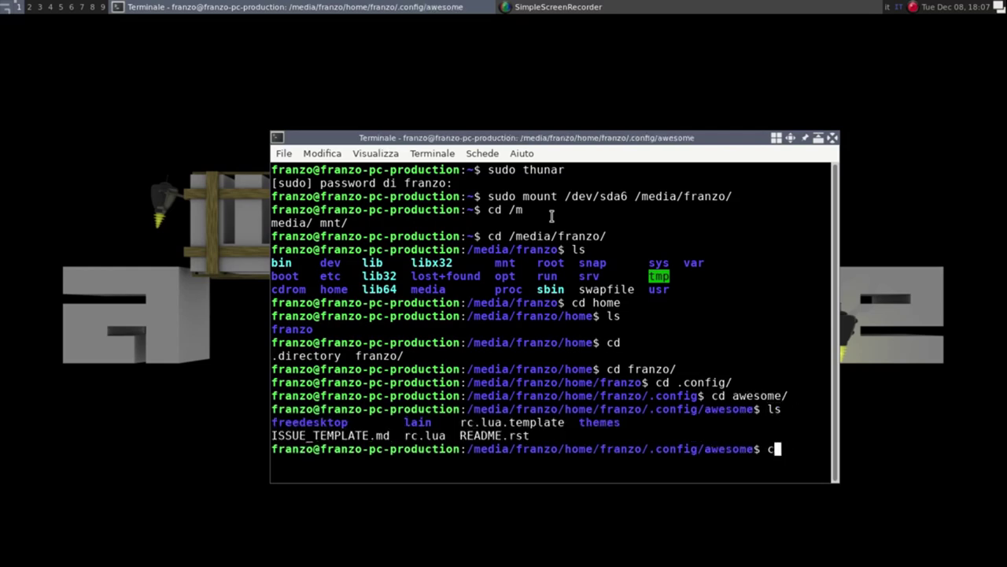
key("Return")
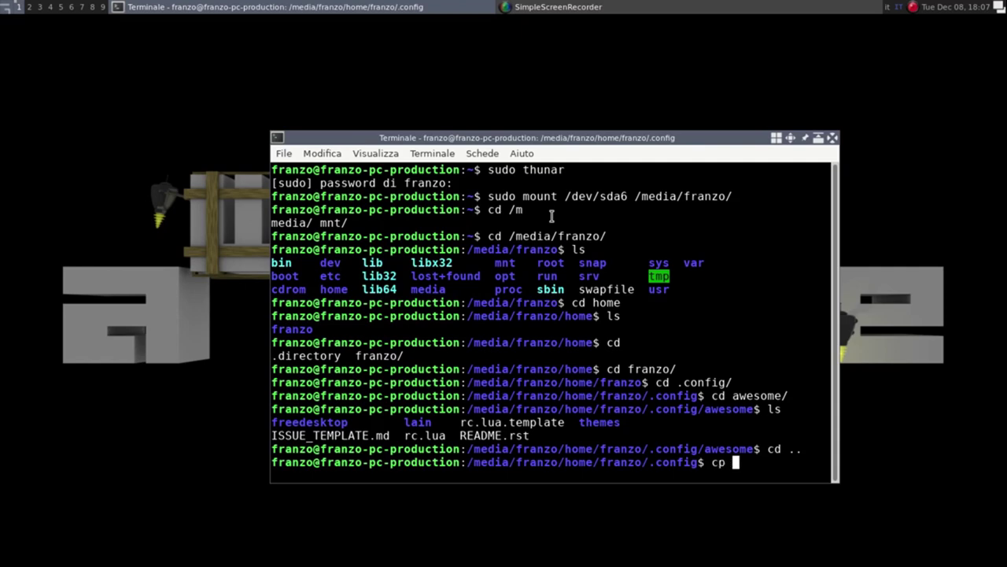
- Copy the awesome folder into /home/franzo/.config
key("Tab")
key("Tab")
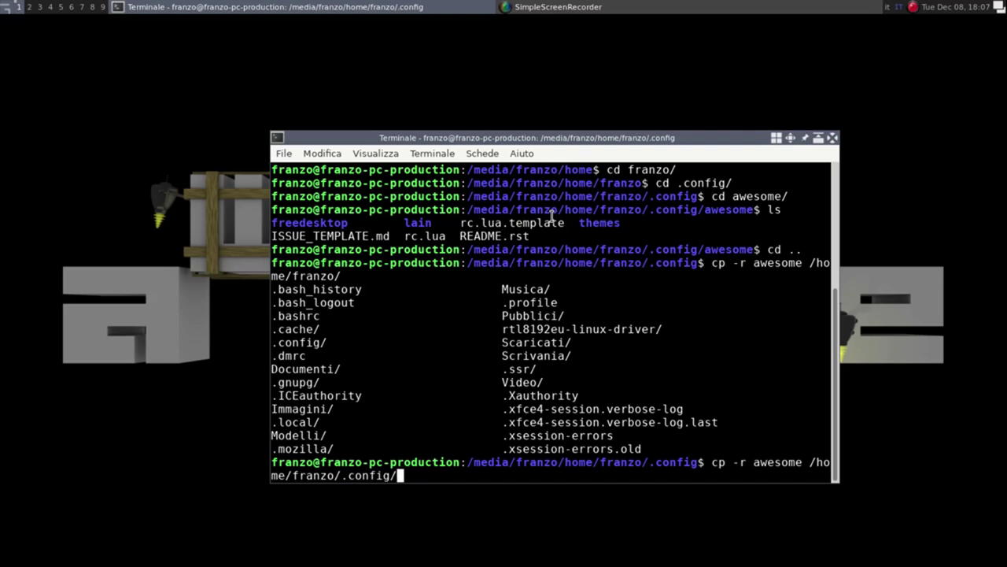
key("Return")
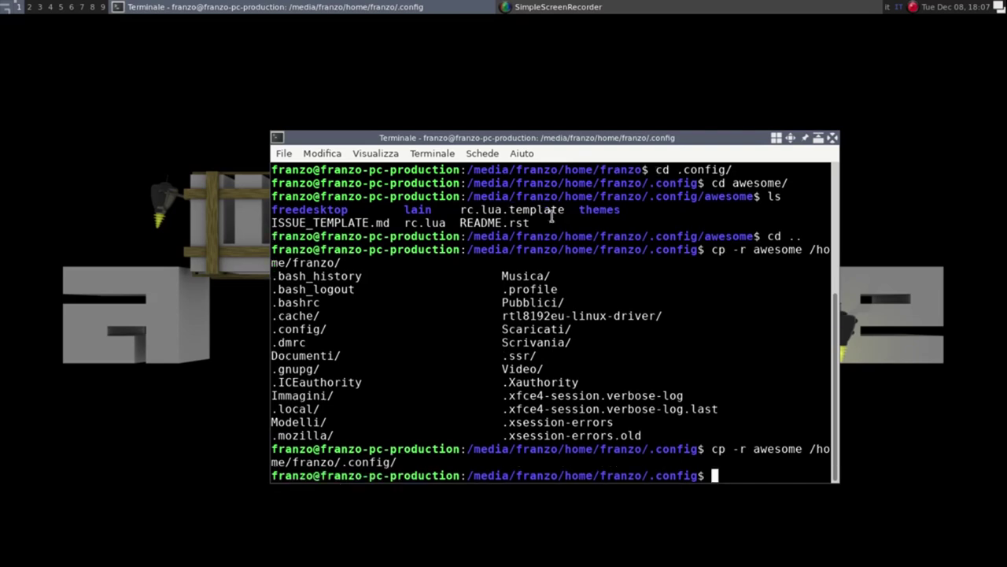
right_click(186, 117)
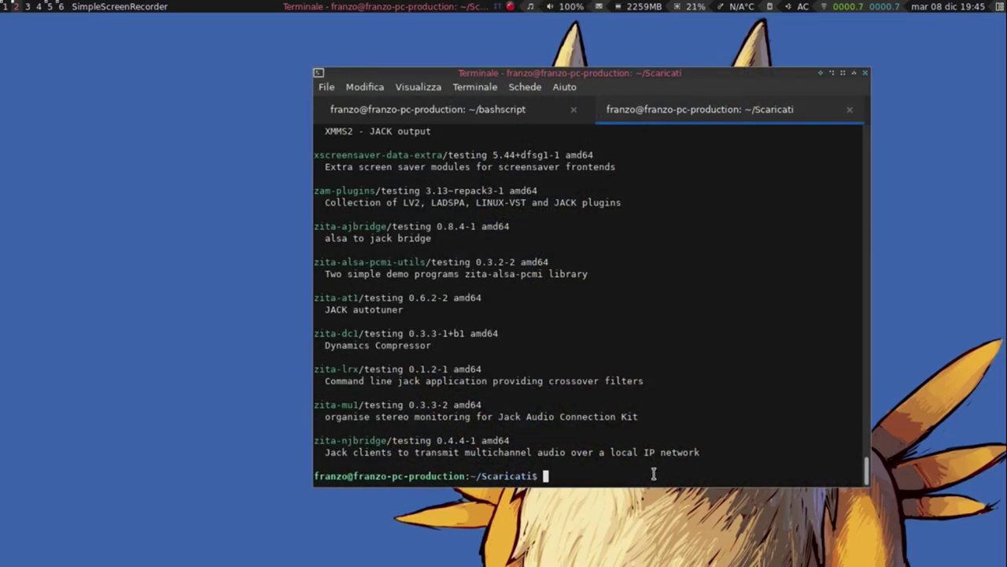
- Install jackd with sudo apt install jackd, enabling realtime priority in the debconf prompt
type("sudo apt inst")
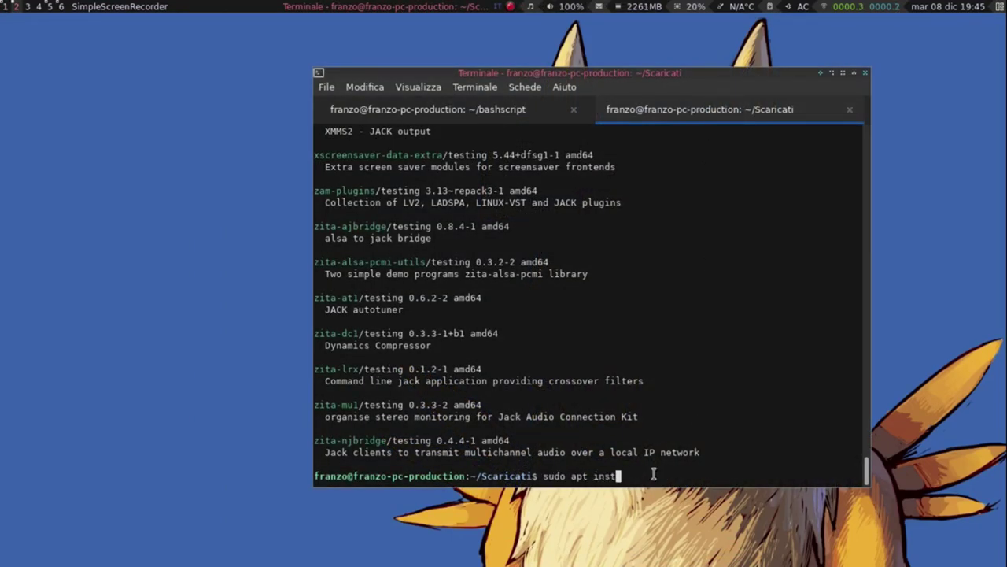
type("all jackd")
key("Return")
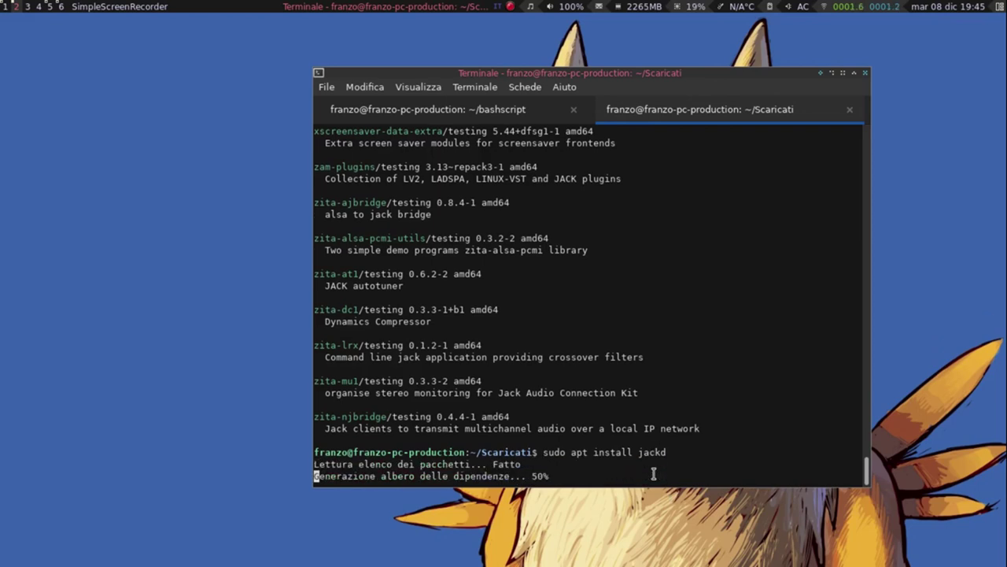
type("S")
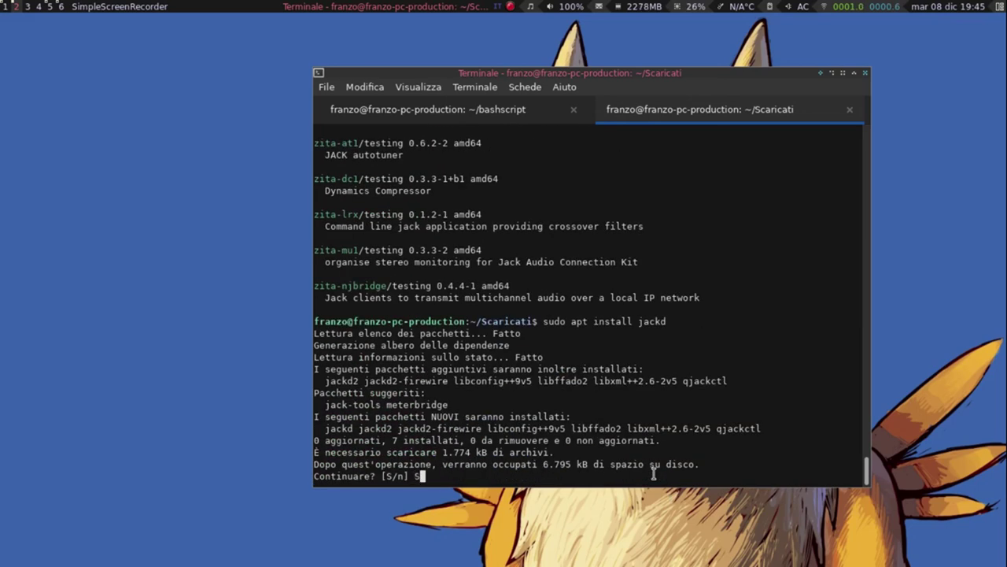
key("Return")
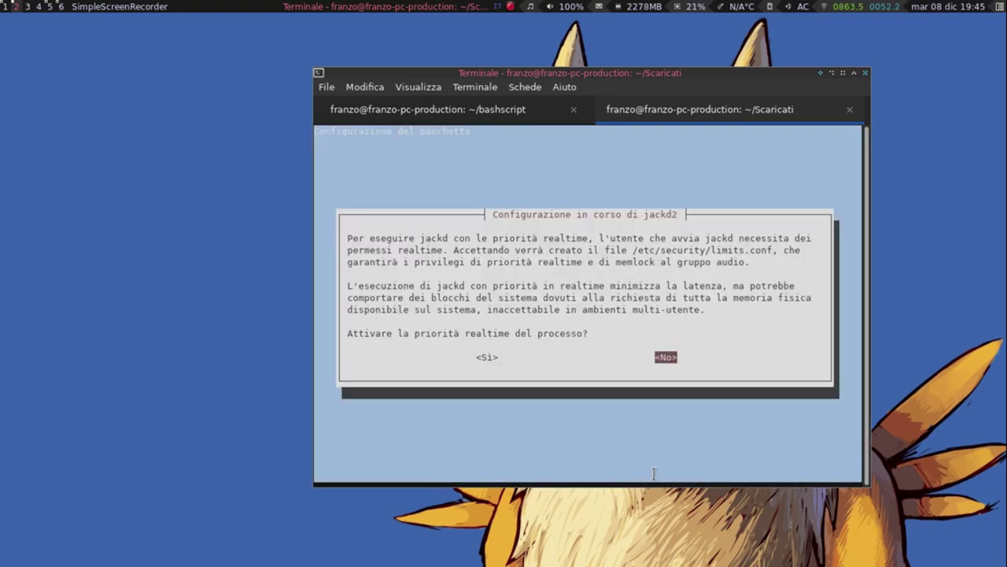
key("Left")
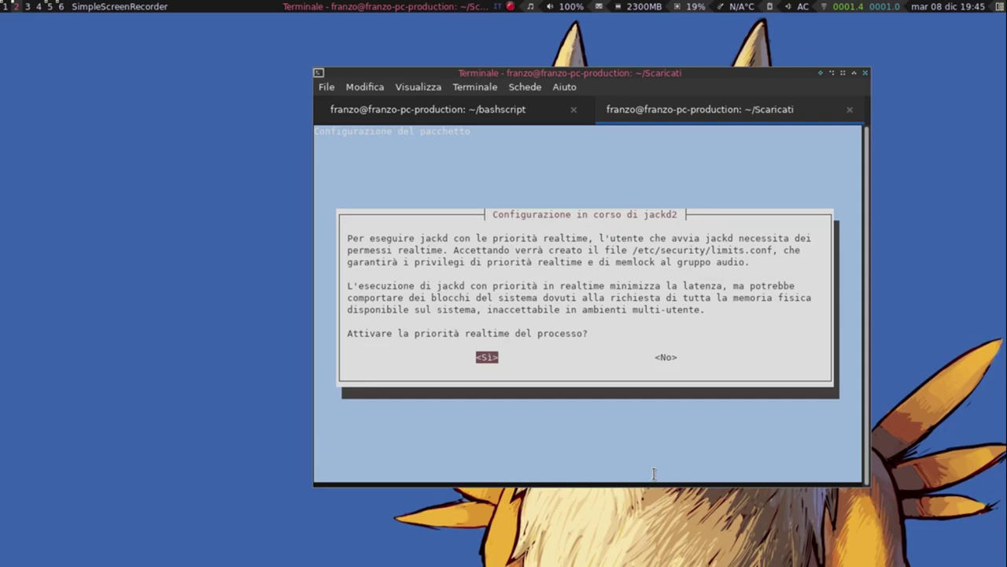
key("Return")
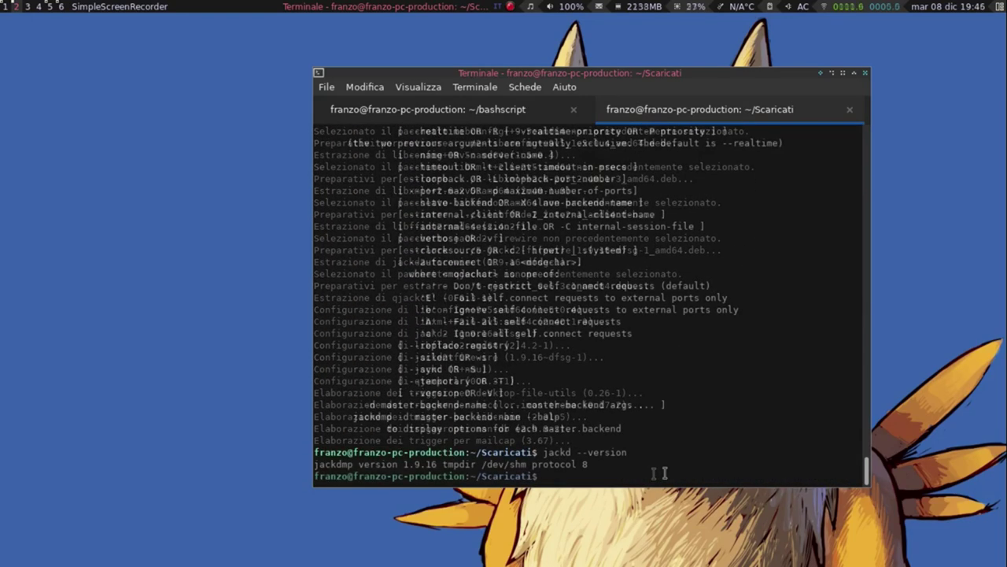
type("qja")
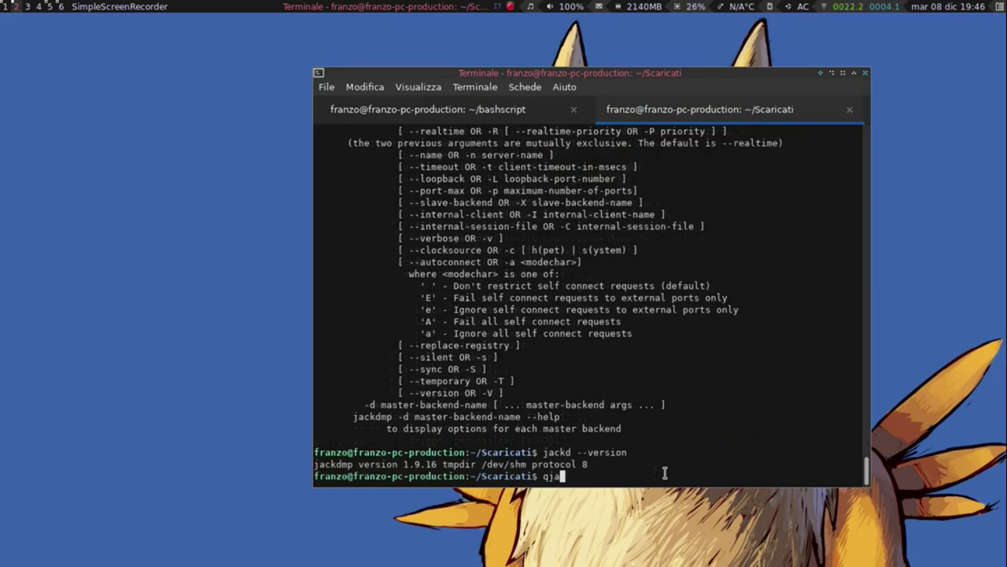
type("ckctl")
- Launch QjackCtl and set the setup's Interfaccia to the hw:CODEC USB audio device
key("Return")
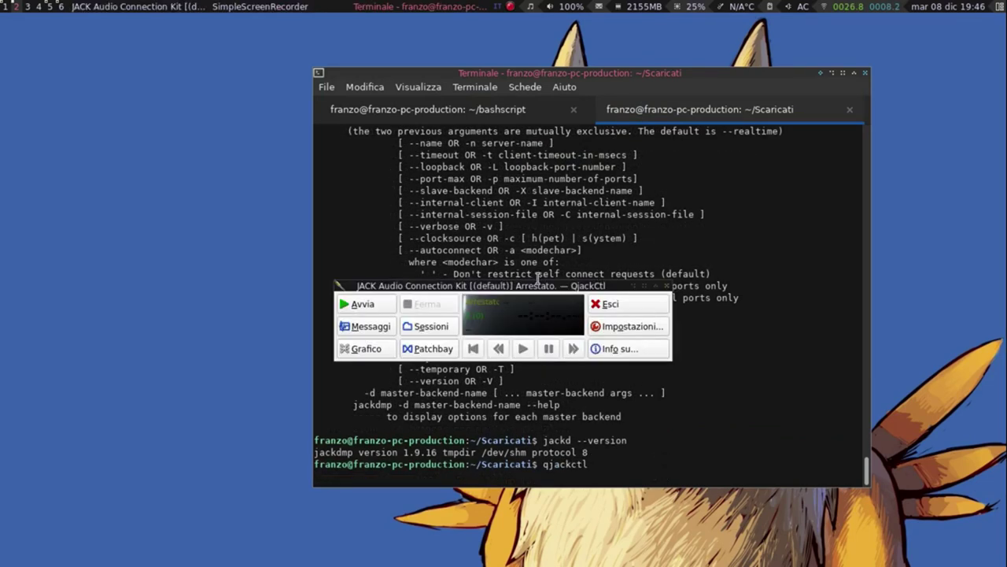
mouse_move(545, 277)
left_mouse_down()
mouse_move(243, 191)
mouse_move(247, 137)
left_mouse_up()
left_click(330, 179)
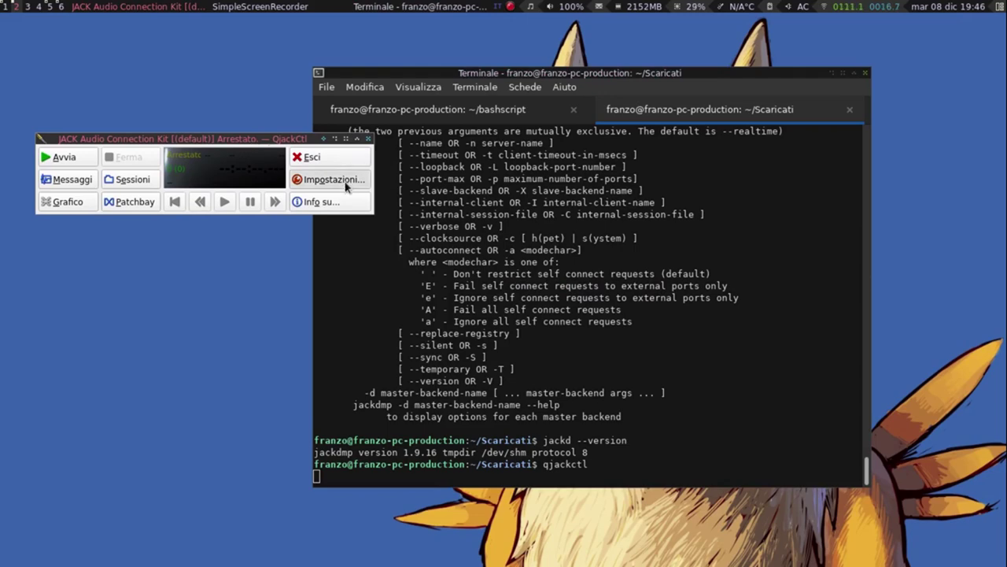
left_click_drag(312, 270, 578, 154)
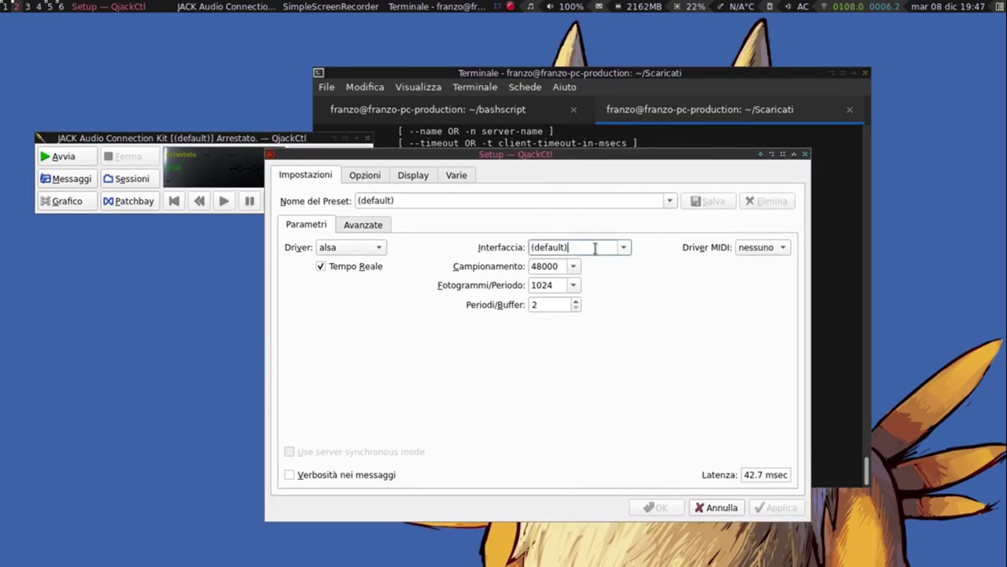
left_click(622, 250)
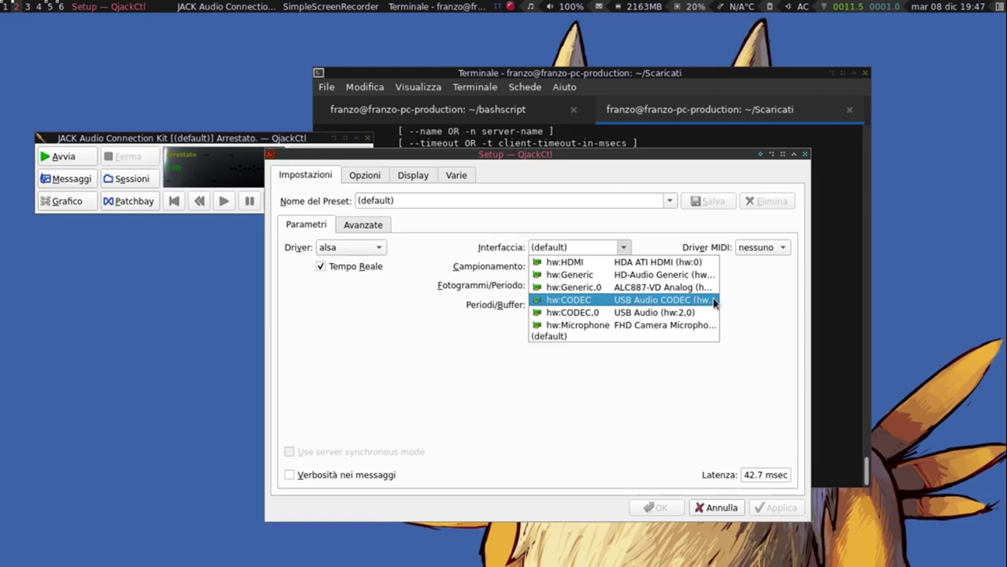
left_click(715, 303)
- Look through the Avanzate and Opzioni setup tabs, then quit QjackCtl
left_click(365, 229)
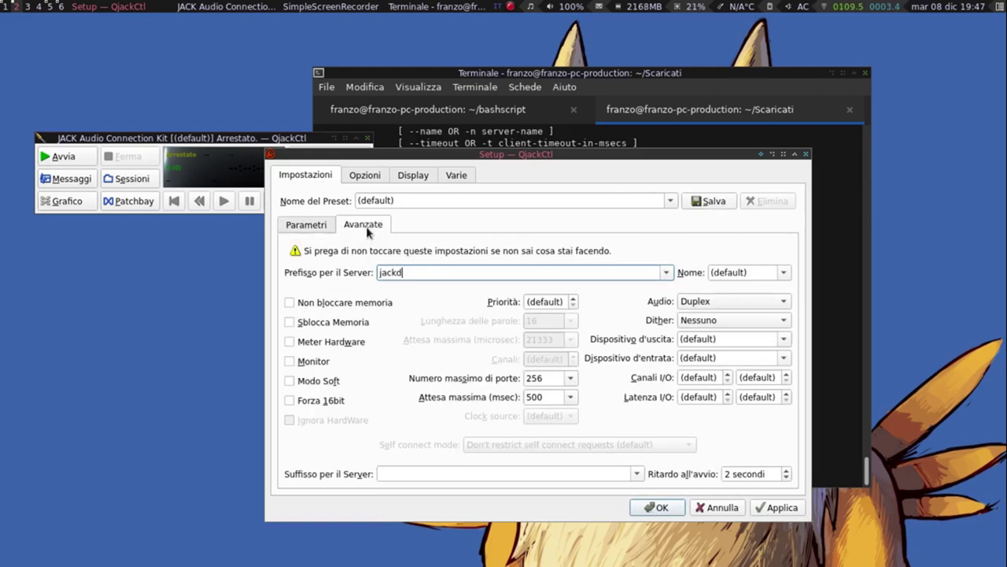
left_click(302, 228)
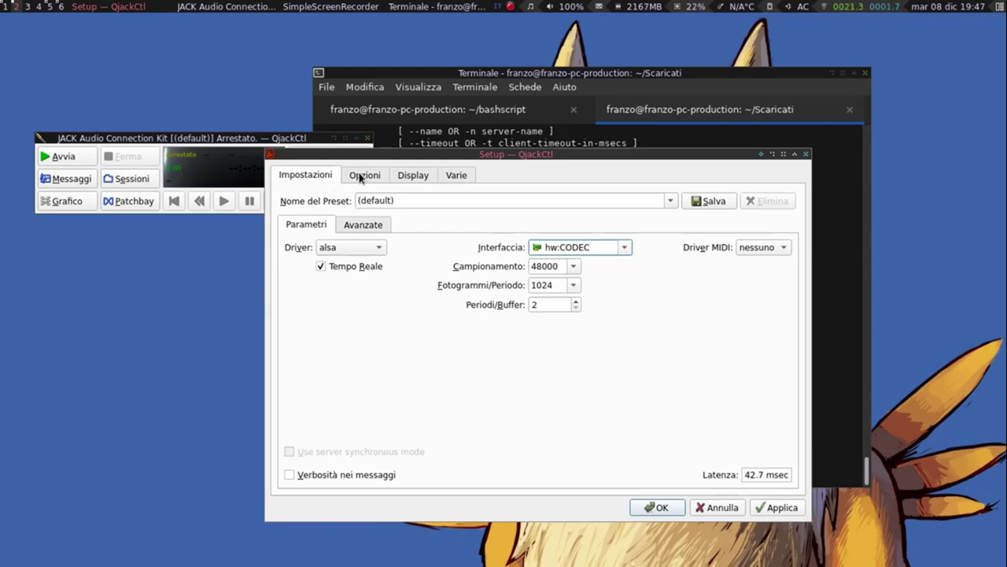
left_click(365, 175)
left_click_drag(430, 155, 551, 129)
left_click(424, 151)
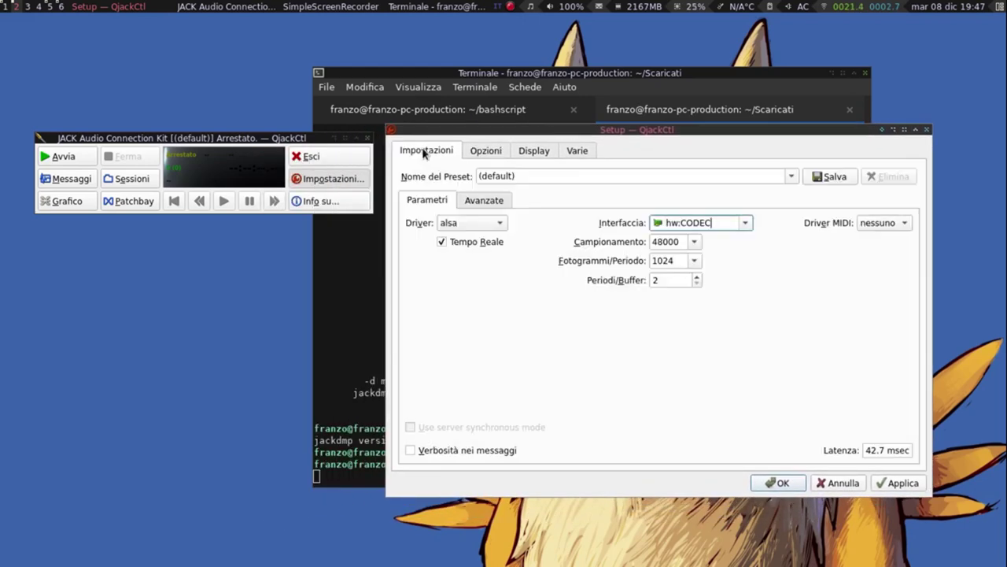
left_click(504, 151)
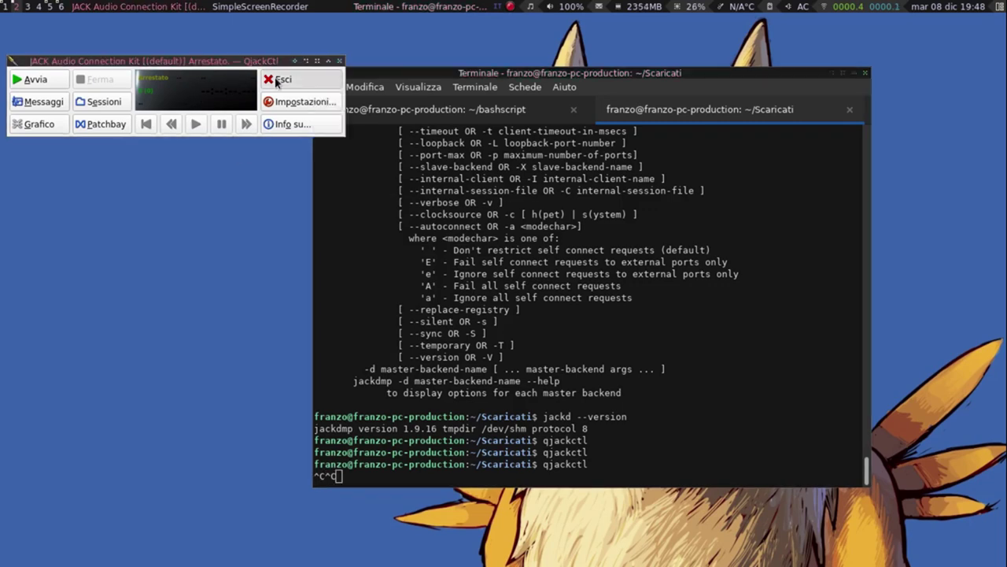
left_click(277, 80)
- Install pulseaudio-module-jack with sudo apt-get install pulseaudio-module-jack
type("sudo apt-get install pulseaudio-module-jack")
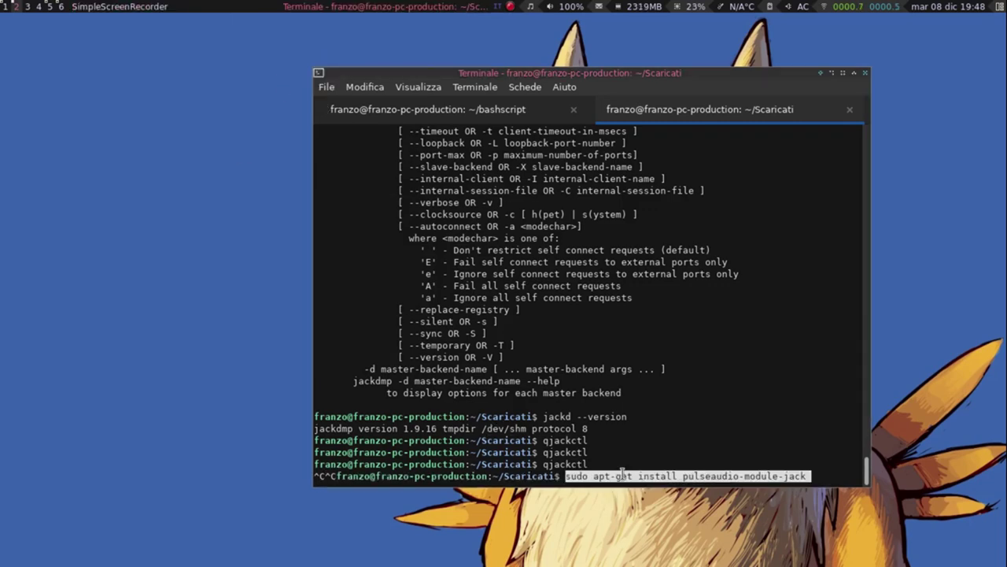
key("Left")
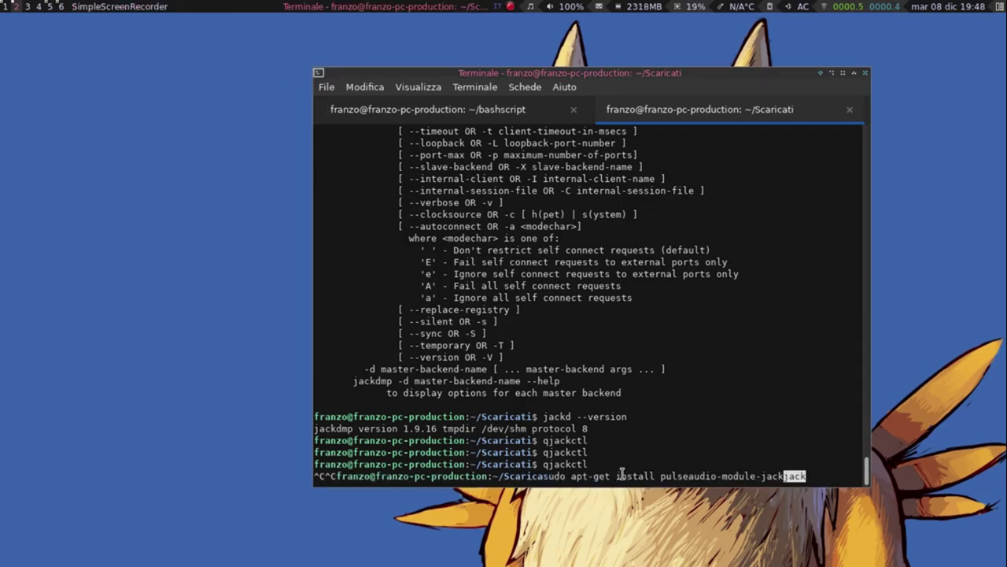
key("ctrl+c")
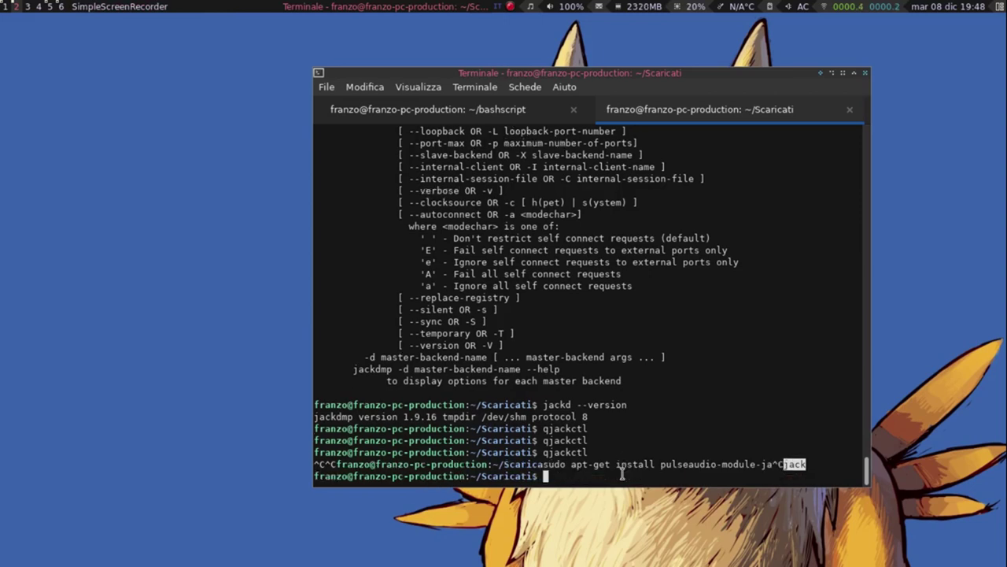
key("ctrl+shift+v")
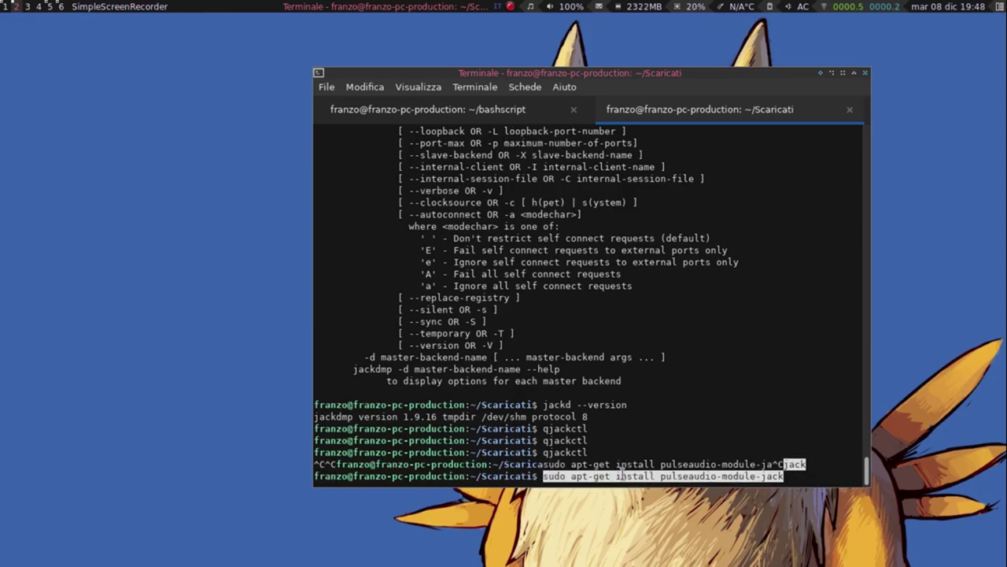
key("Return")
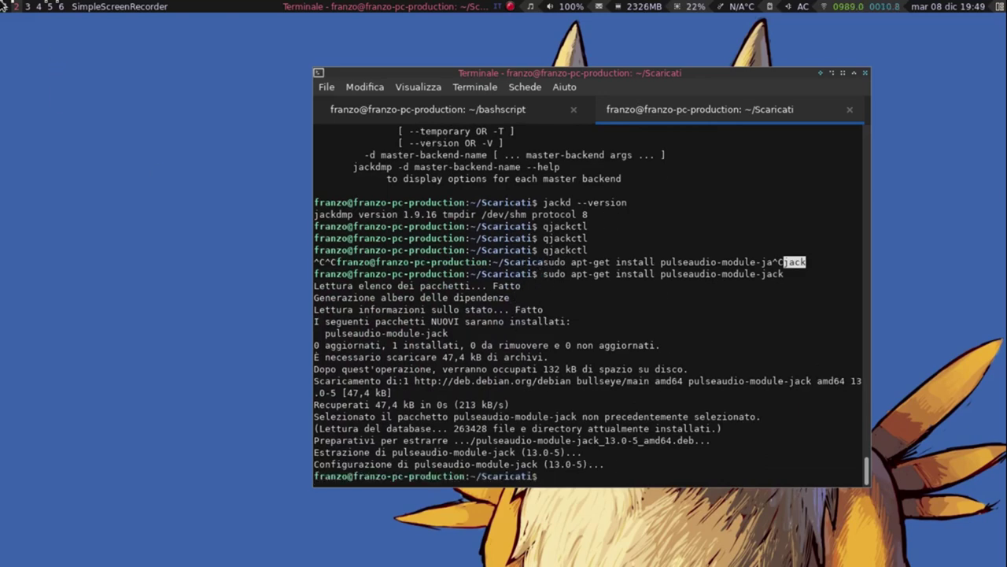
- Try relaunching qjackctl from the terminal and the alt+p launcher prompt
type("qjackctl qjackctl qjackctl")
key("alt+p")
type("qhù")
key("BackSpace")
key("BackSpace")
- Launch QjackCtl and trim the trailing space after channels=2; in the pre-start script
type("jacktctl")
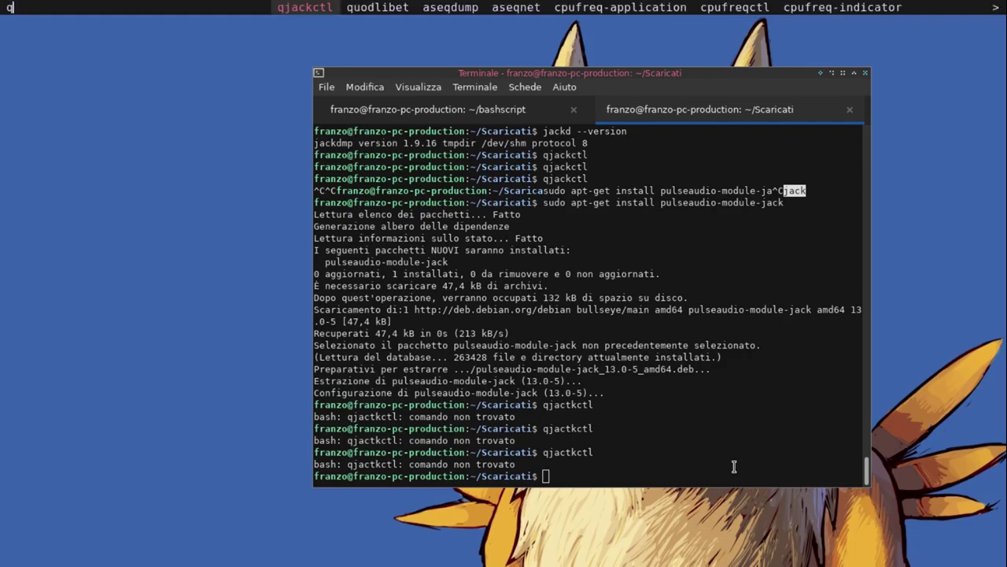
key("Return")
left_click_drag(302, 210, 108, 211)
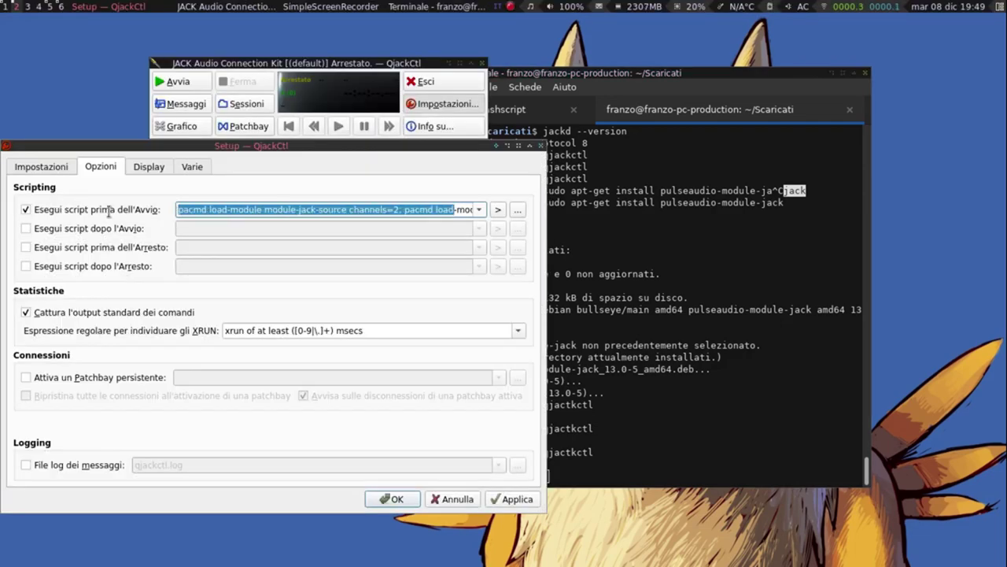
left_click(267, 210)
left_click(300, 210)
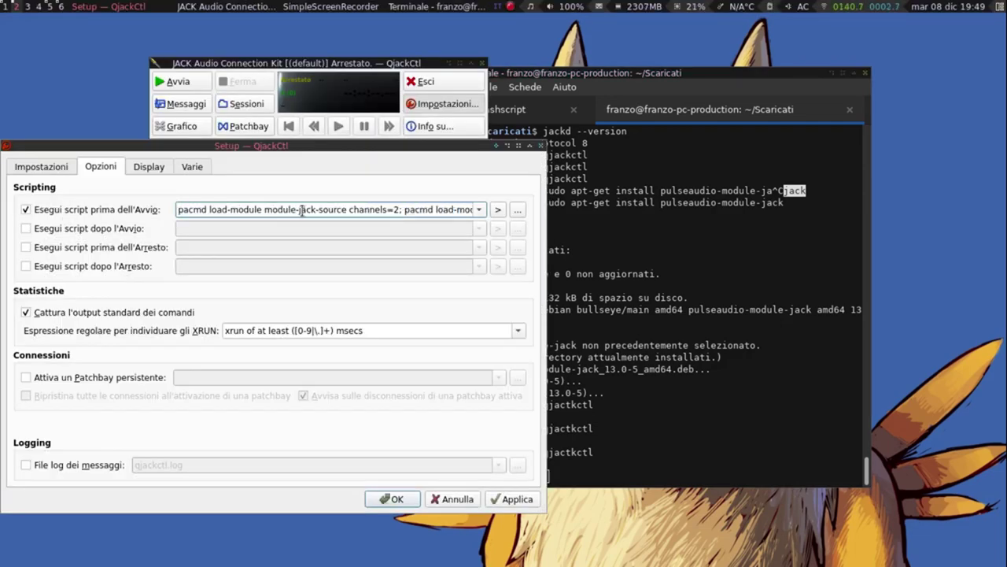
key("Right")
key("Right")
key("Right")
key("Right")
key("Right")
key("Right")
key("Right")
key("Right")
key("Right")
key("Right")
key("Right")
key("Right")
key("Right")
key("Right")
key("Right")
key("Right")
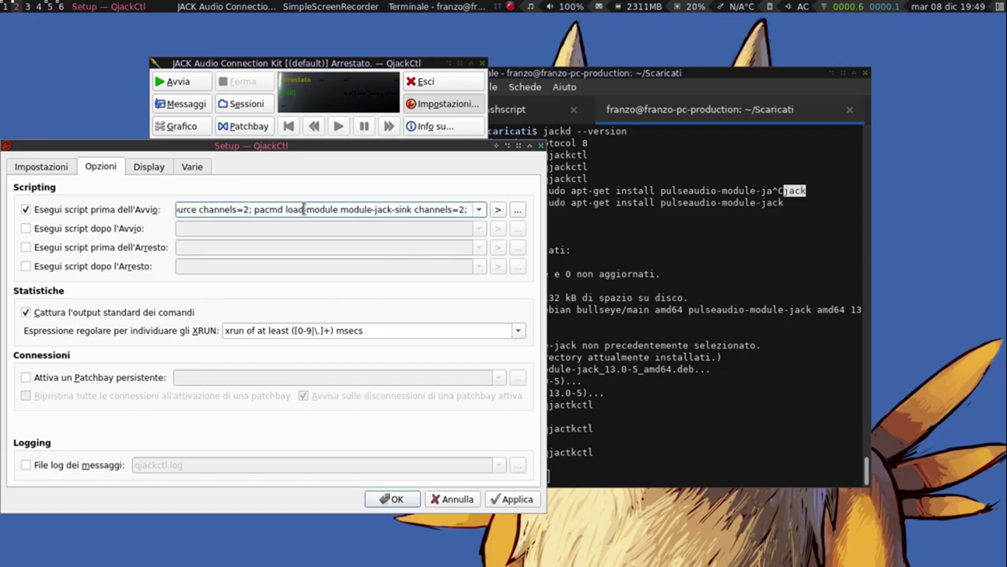
key("BackSpace")
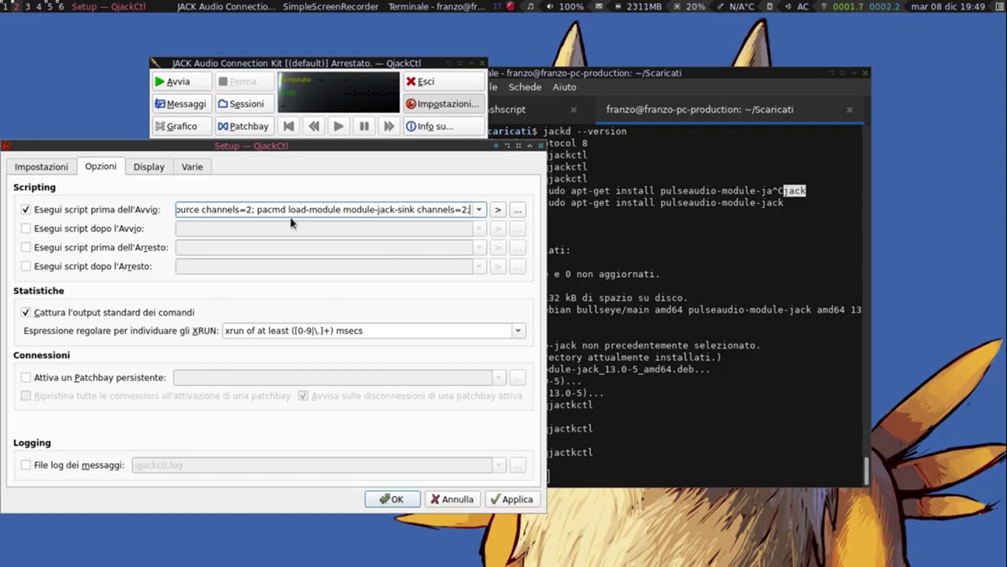
- Move the pacmd script from 'prima dell'Avvio' to the 'dopo l'Avvio' script field
key("alt+v")
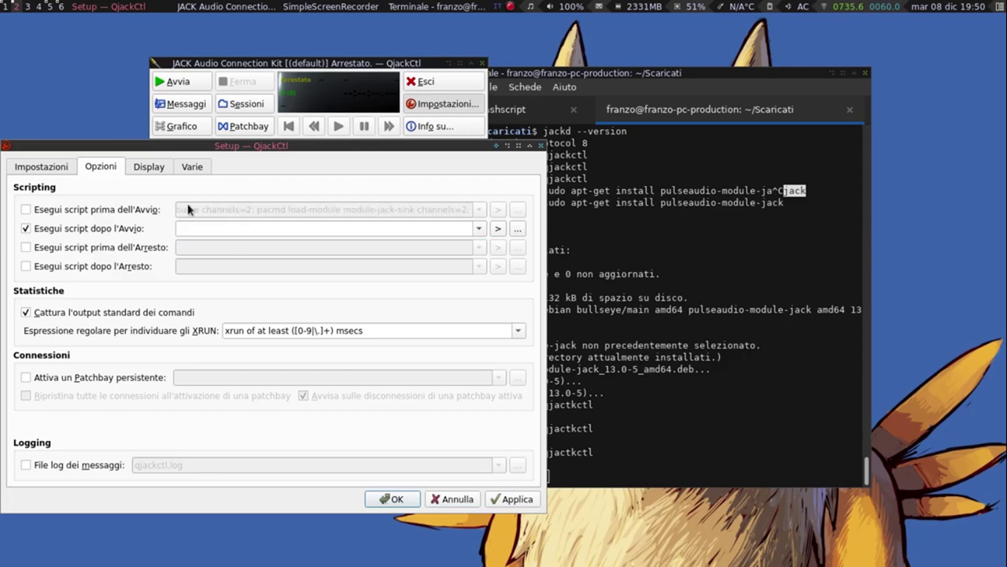
left_click(192, 209)
triple_click(236, 207)
key("ctrl+x")
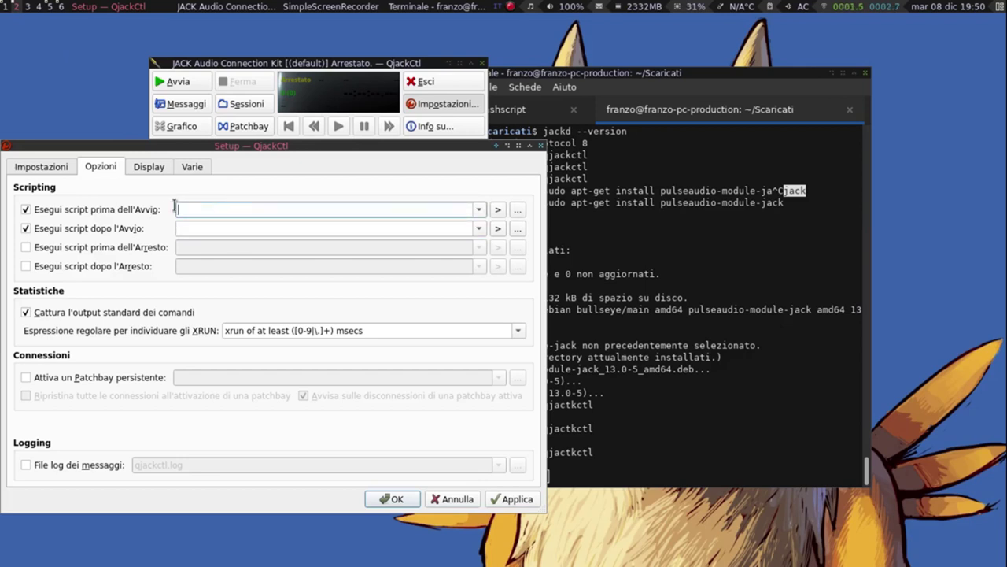
key("alt+d")
left_click(246, 228)
key("ctrl+v")
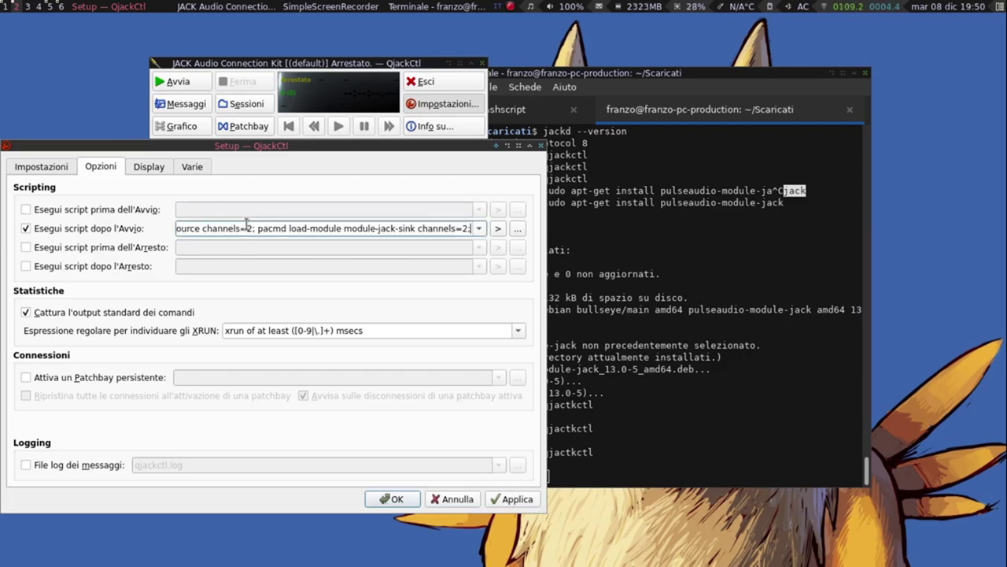
- Set 'killall jackd' as the after-stop script, apply, and close Setup
left_click(113, 266)
type("killall jackd")
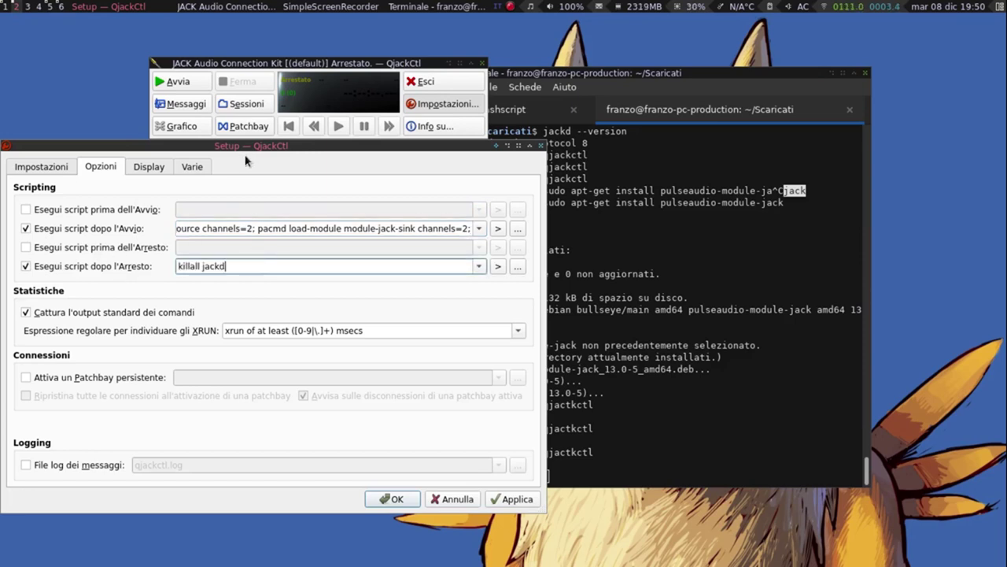
left_click_drag(221, 150, 444, 122)
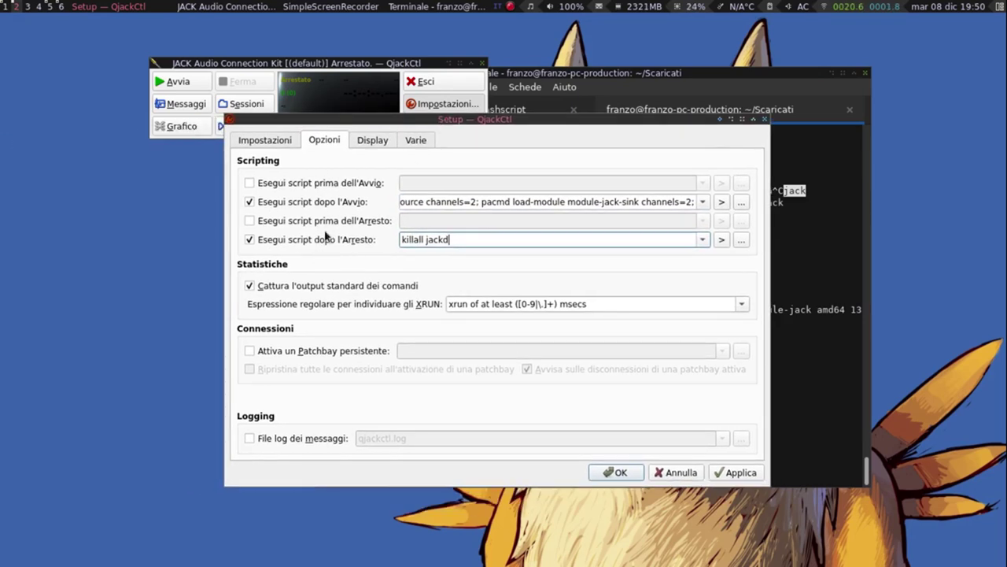
left_click(748, 472)
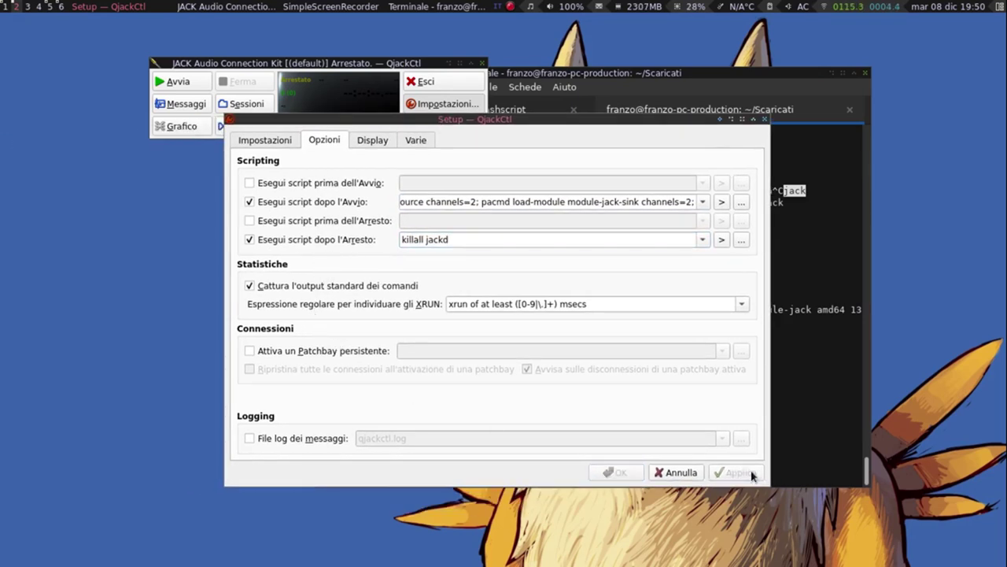
left_click(676, 477)
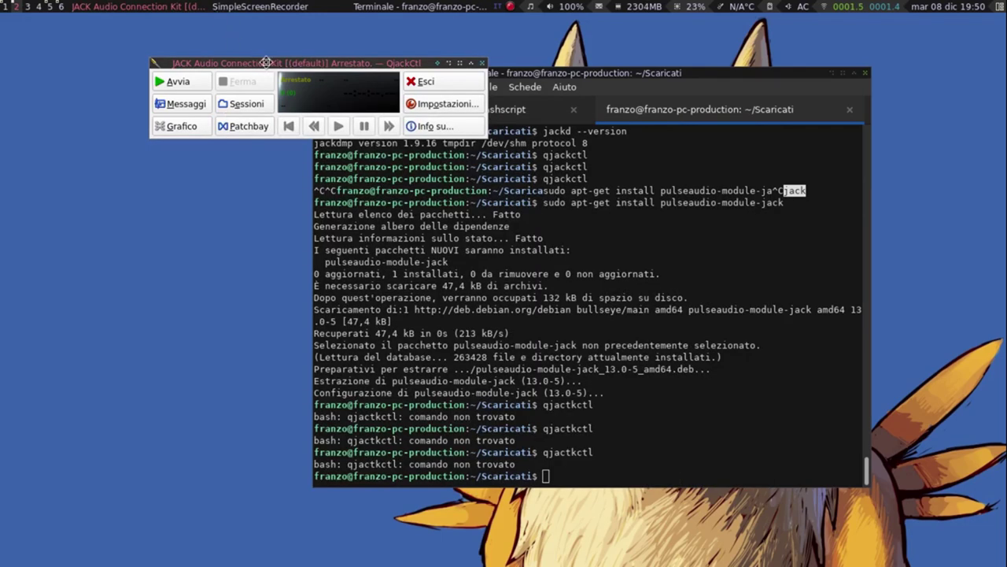
left_click_drag(268, 62, 511, 202)
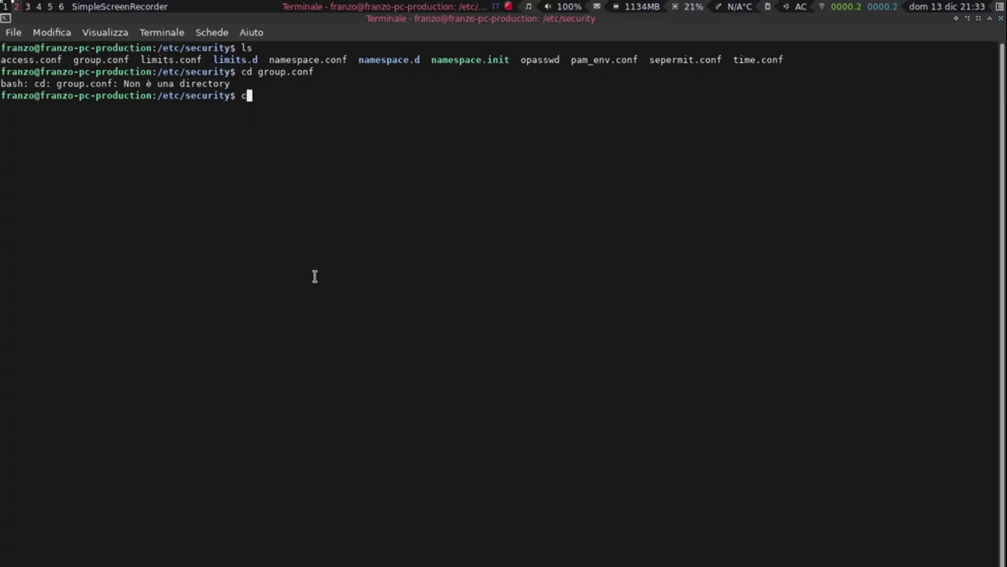
- Clear the terminal and display group.conf
type("clear")
key("Return")
type("cat ")
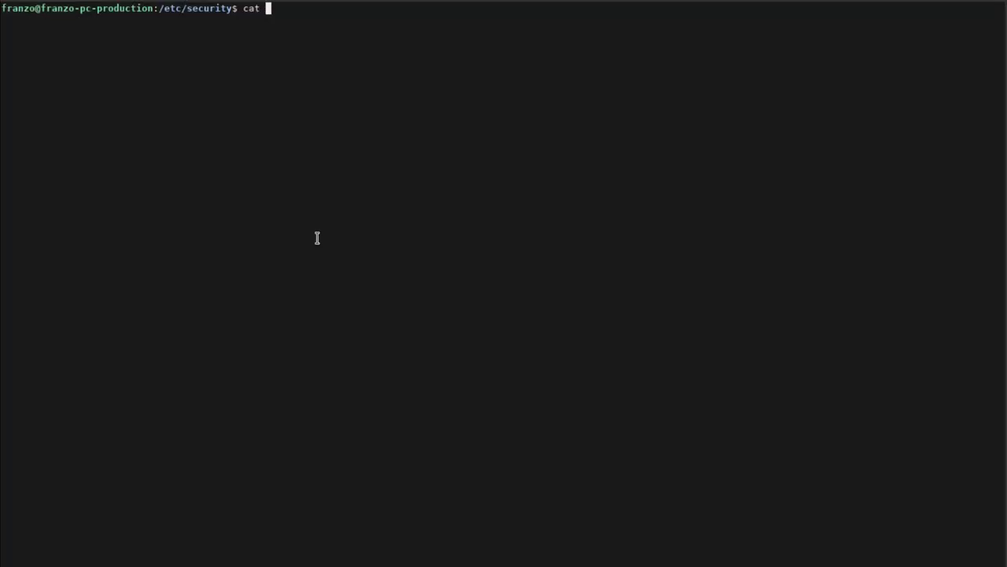
type("group.conf")
key("Return")
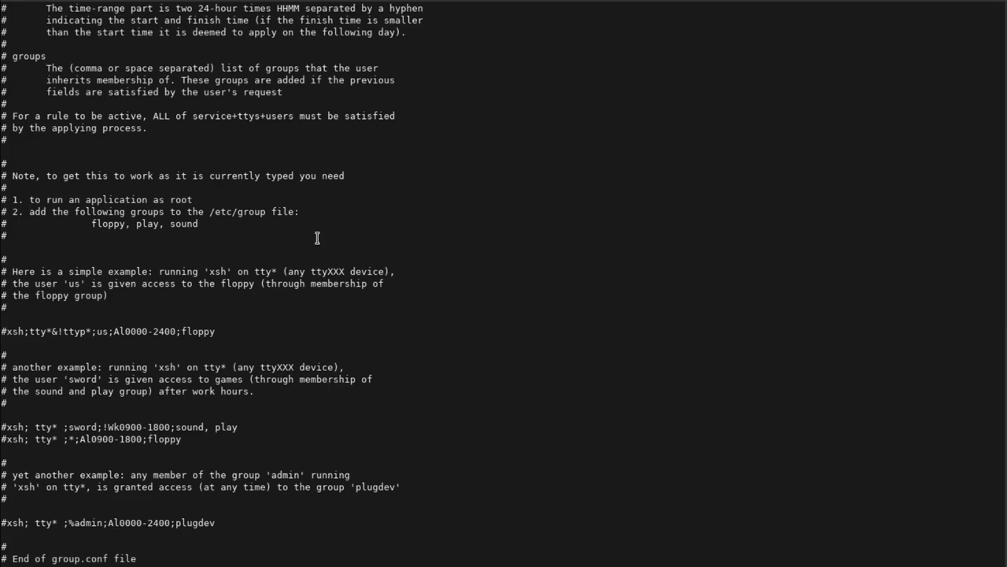
scroll(292, 304, "up", 7)
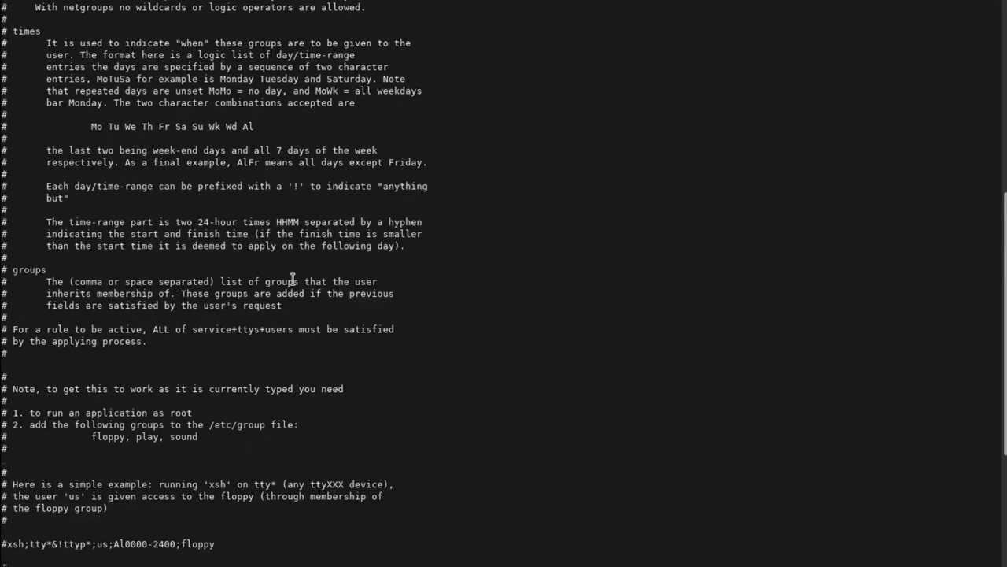
scroll(293, 257, "up", 13)
scroll(293, 257, "down", 4)
scroll(293, 236, "down", 16)
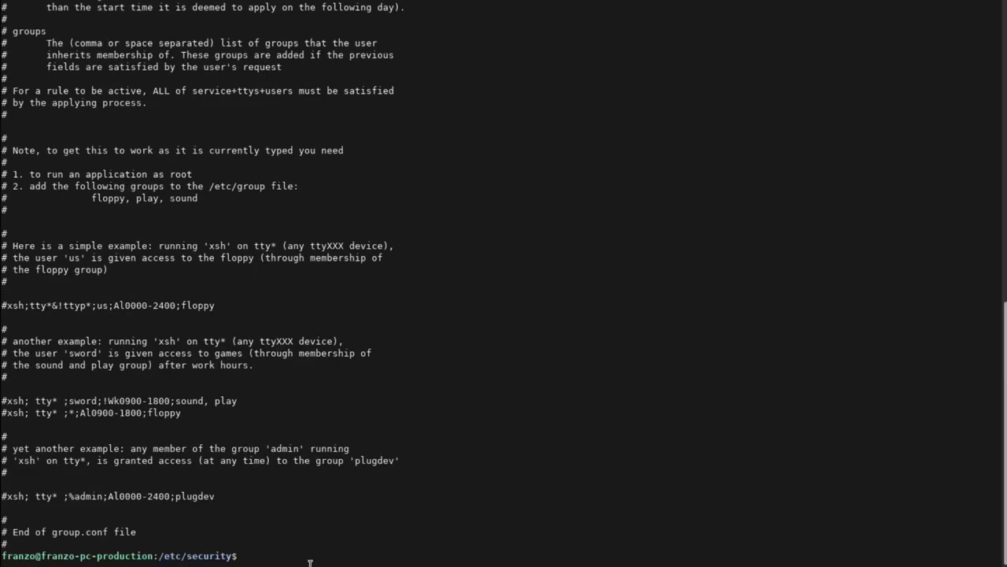
- List /etc/security and print the contents of limits.conf
type("ls")
key("Return")
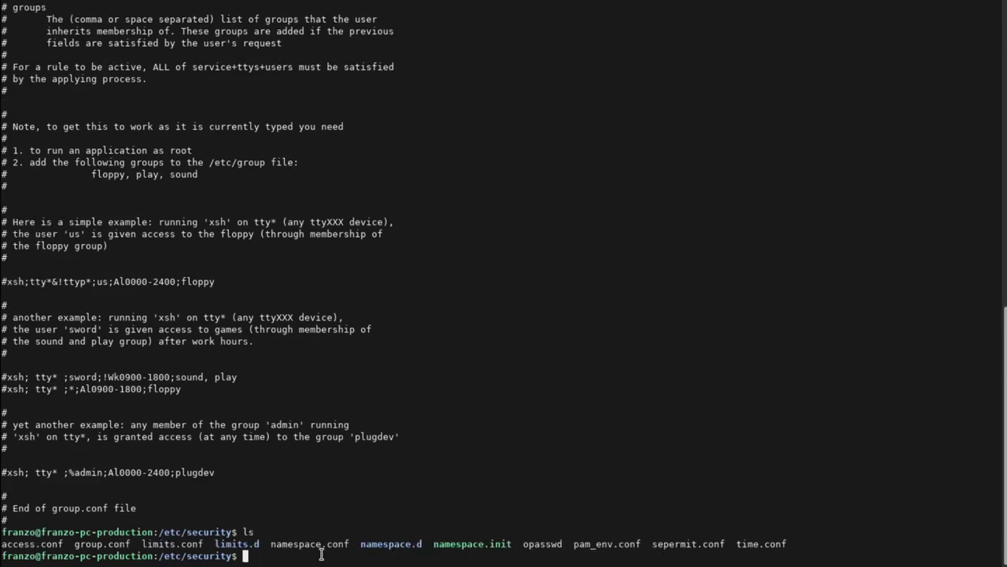
type("cat")
type(" limits.conf")
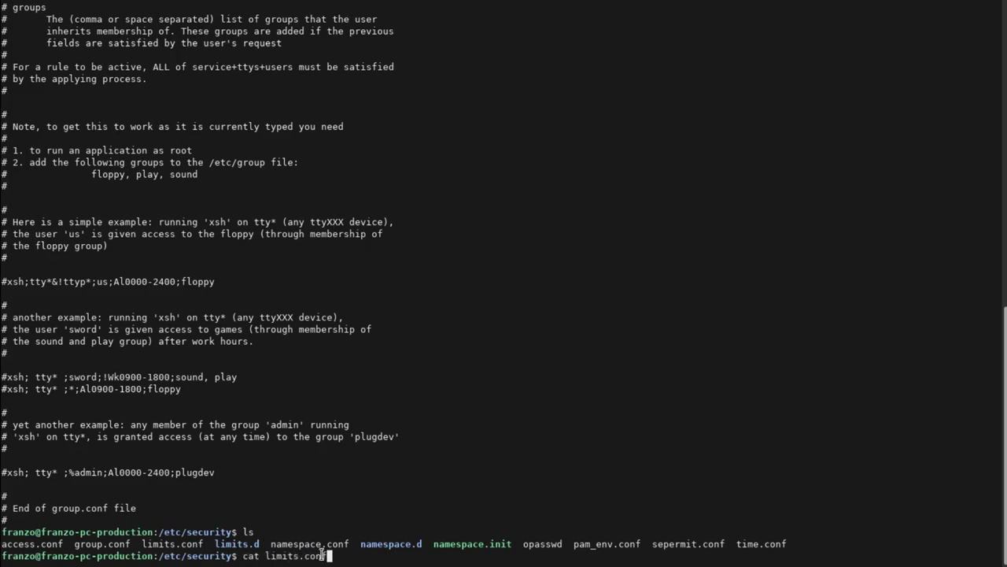
key("Return")
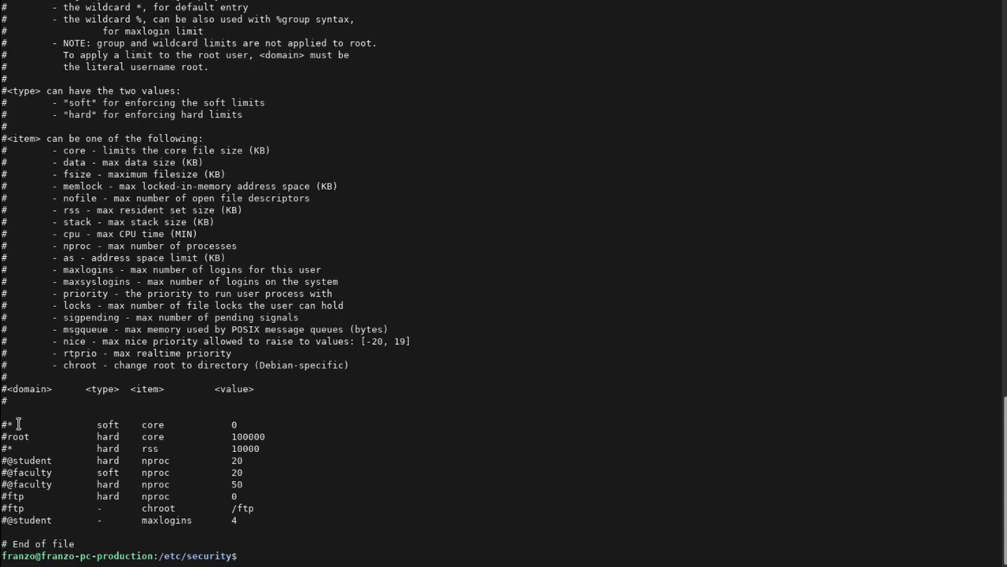
type("cd")
key("Tab")
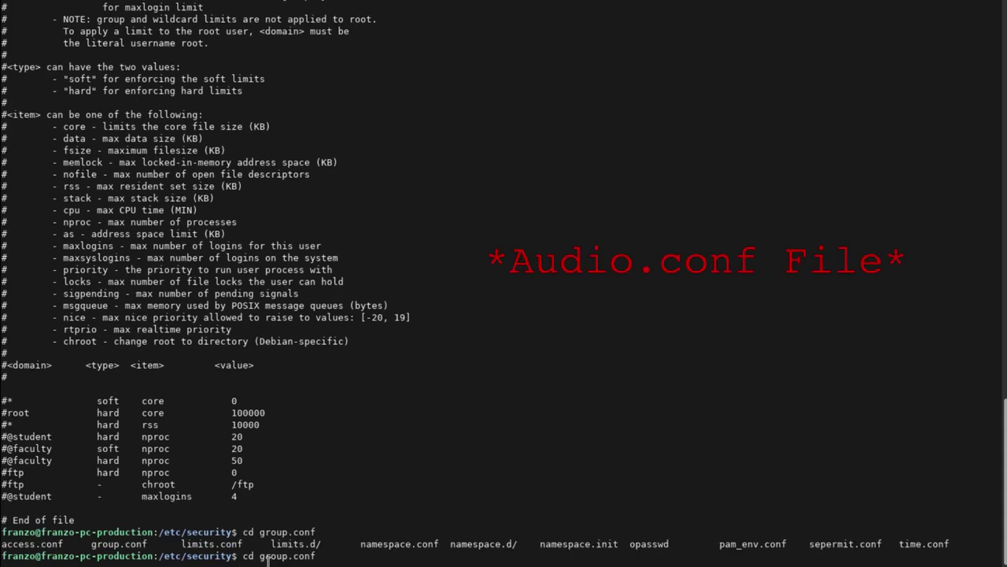
- Change into limits.d and list its files
key("BackSpace")
key("BackSpace")
key("BackSpace")
key("BackSpace")
key("BackSpace")
key("BackSpace")
type("limit")
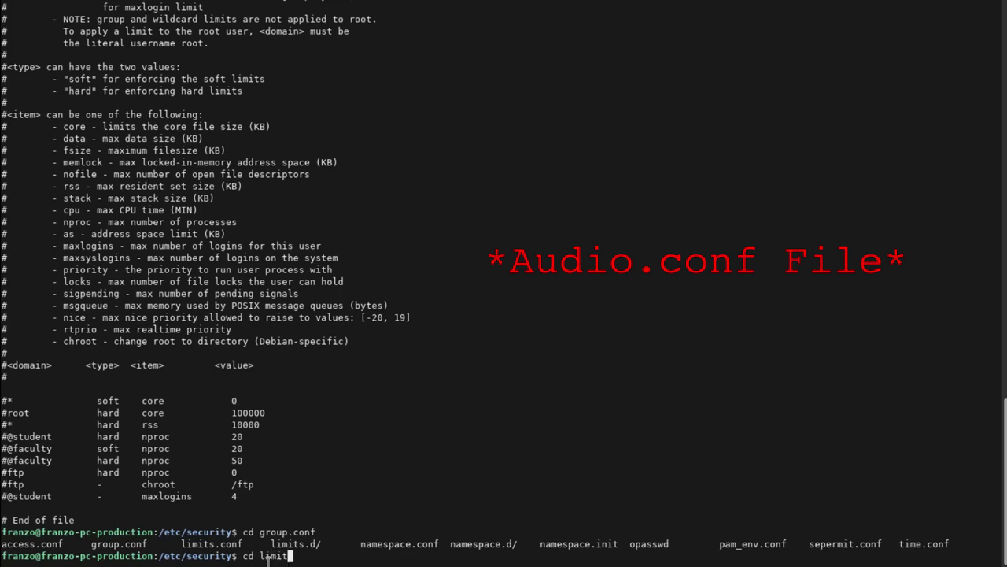
type("s.d")
key("Return")
type("ls")
key("Return")
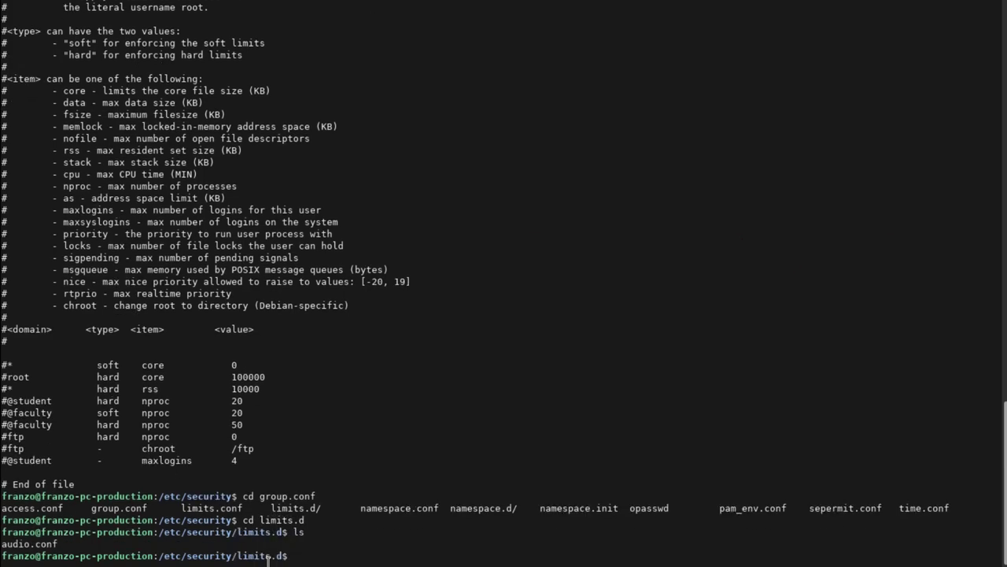
- Print the contents of audio.conf
type("ca")
type("t audi.")
key("BackSpace")
type("o.onnf")
key("Return")
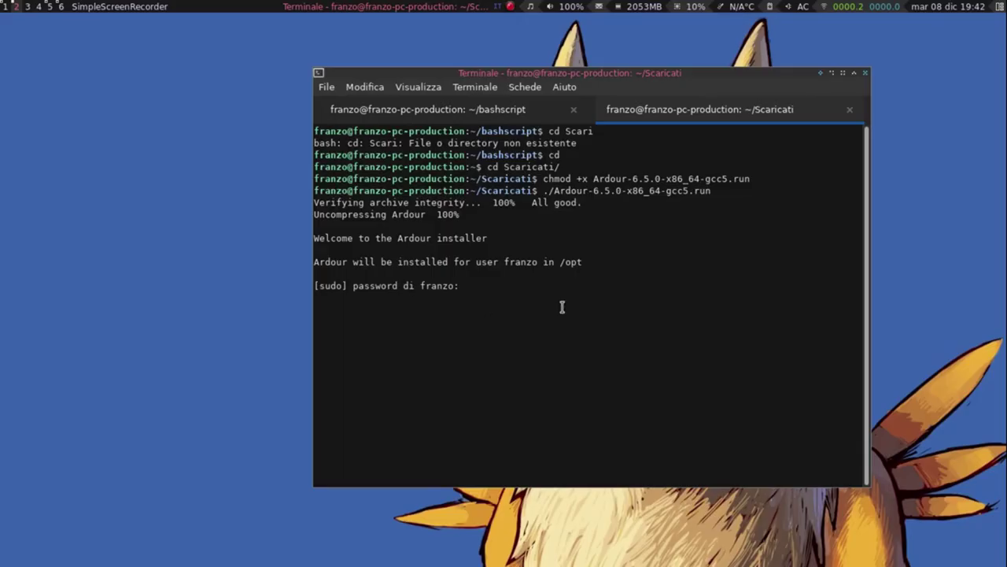
- Authorize with sudo, accept Harrison XT plugins, decline Jack and QjackCtl, and exit the installer
key("Return")
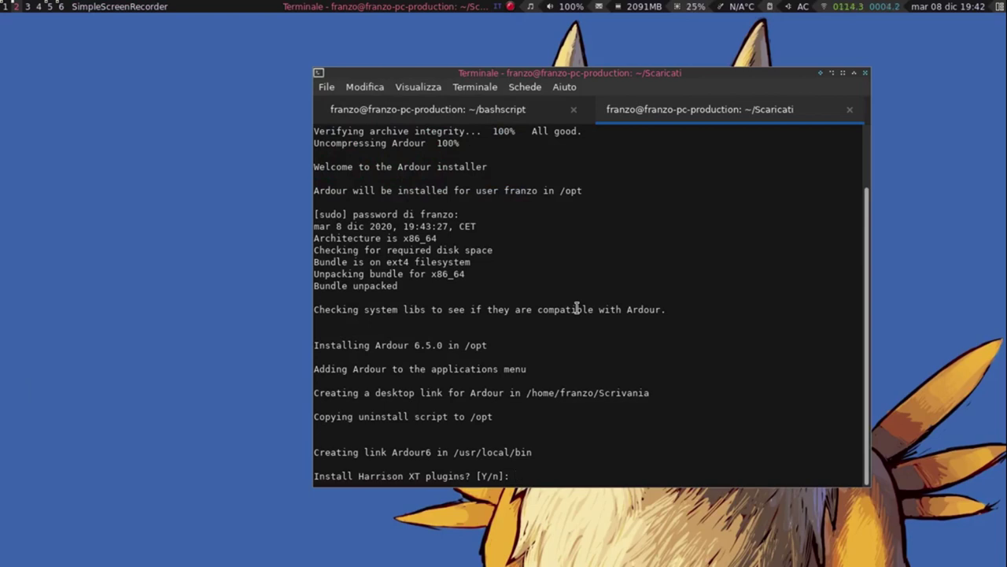
type("Y")
key("Return")
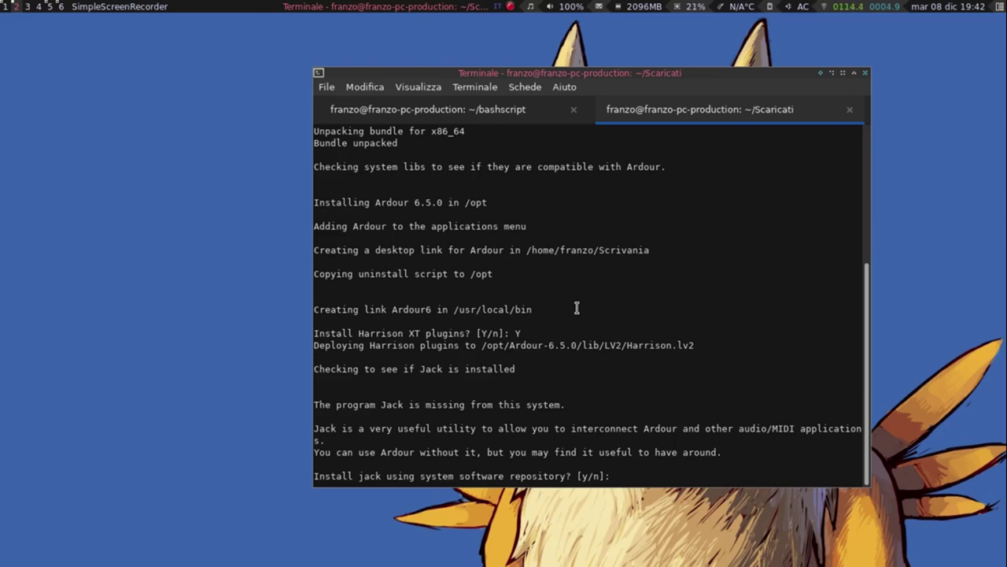
type("n")
key("Return")
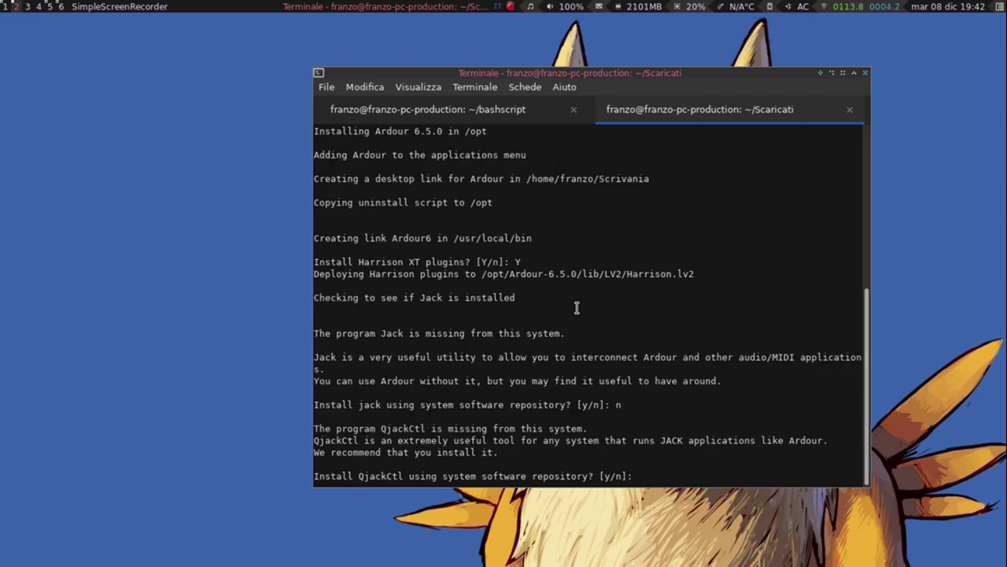
type("n")
key("Return")
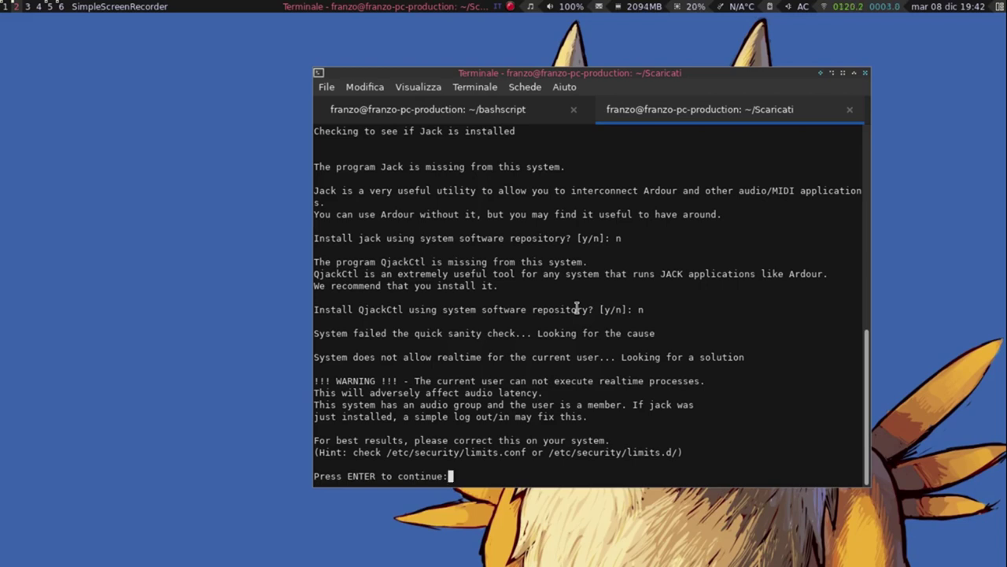
key("Return")
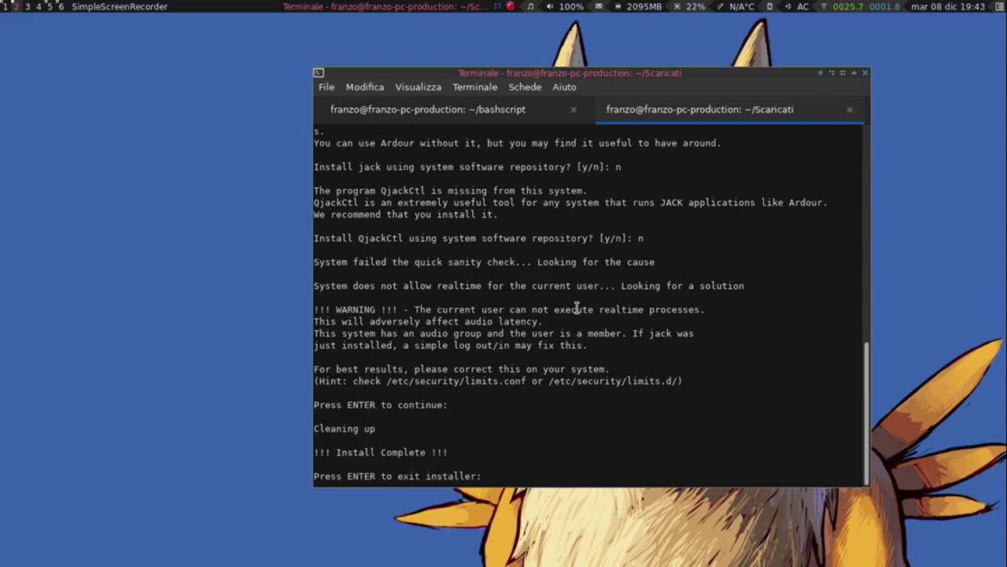
key("Return")
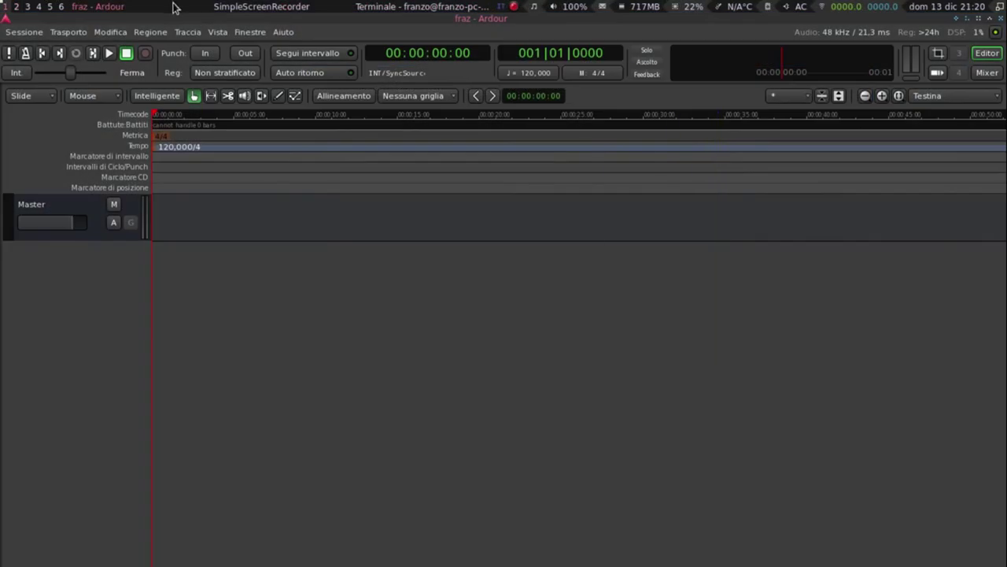
- In Preferences > Appearance > Colors, try the Clear Gray theme, then settle on Caineville
left_click(197, 32)
mouse_move(68, 31)
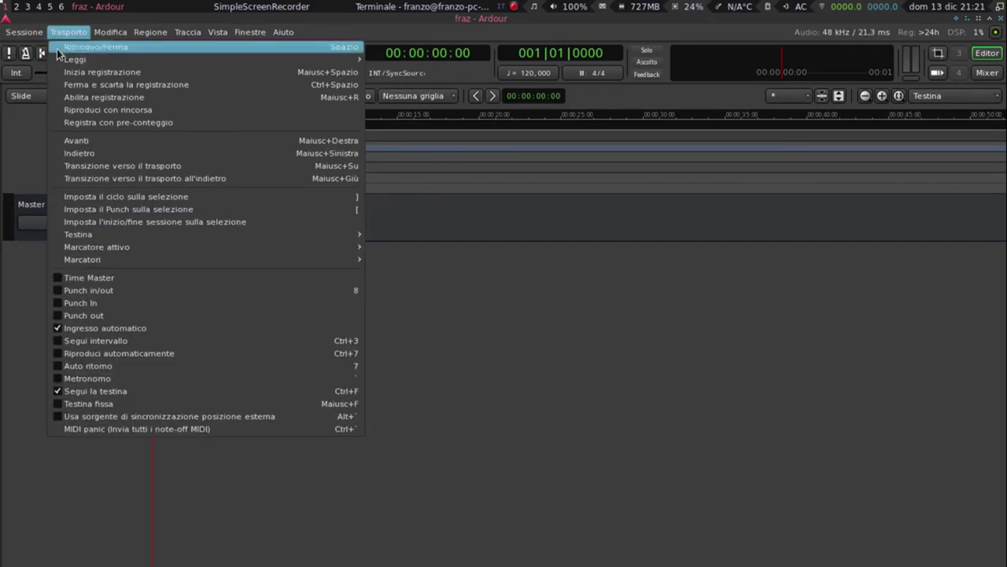
left_click(171, 374)
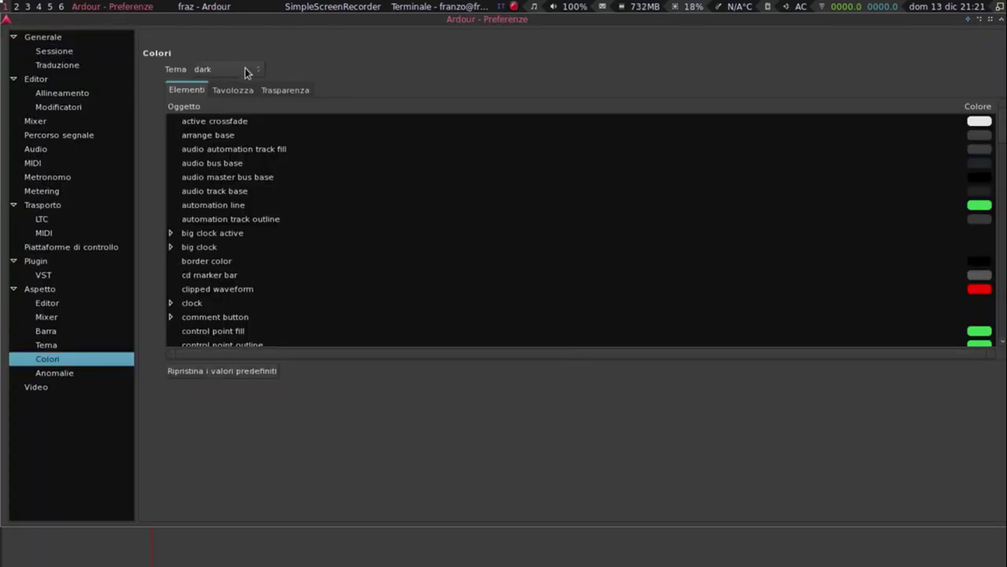
left_click(245, 71)
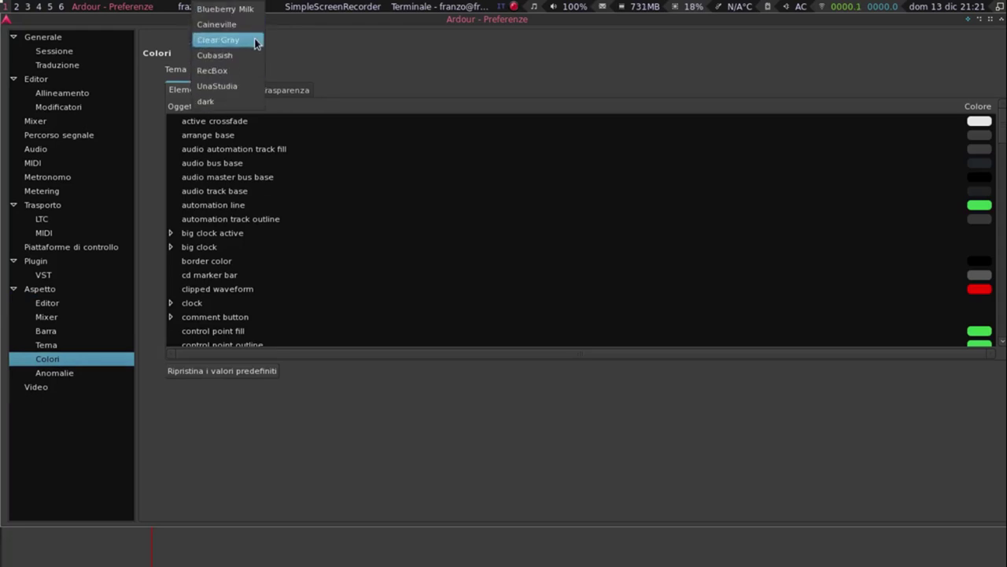
left_click(256, 44)
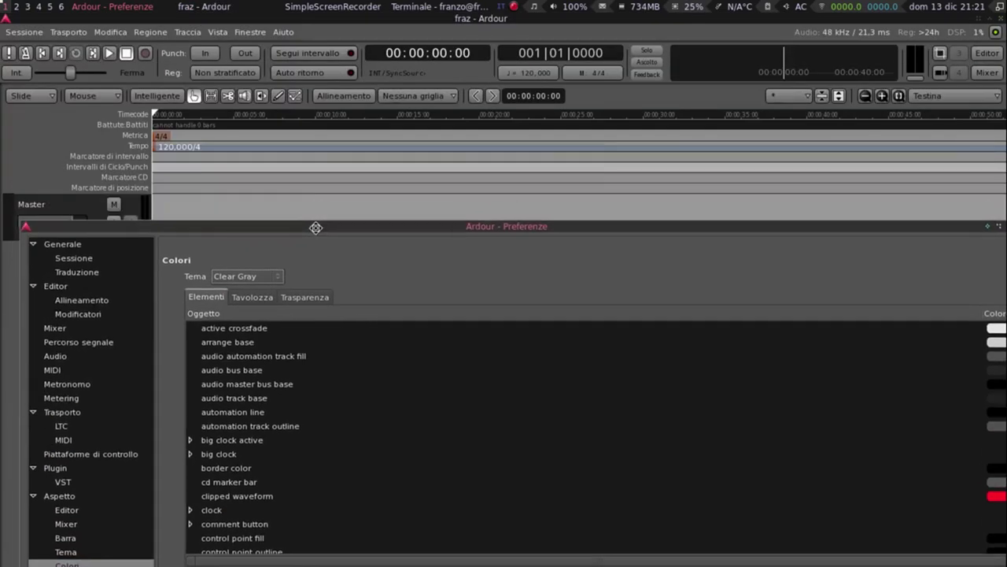
double_click(316, 228)
left_click(249, 64)
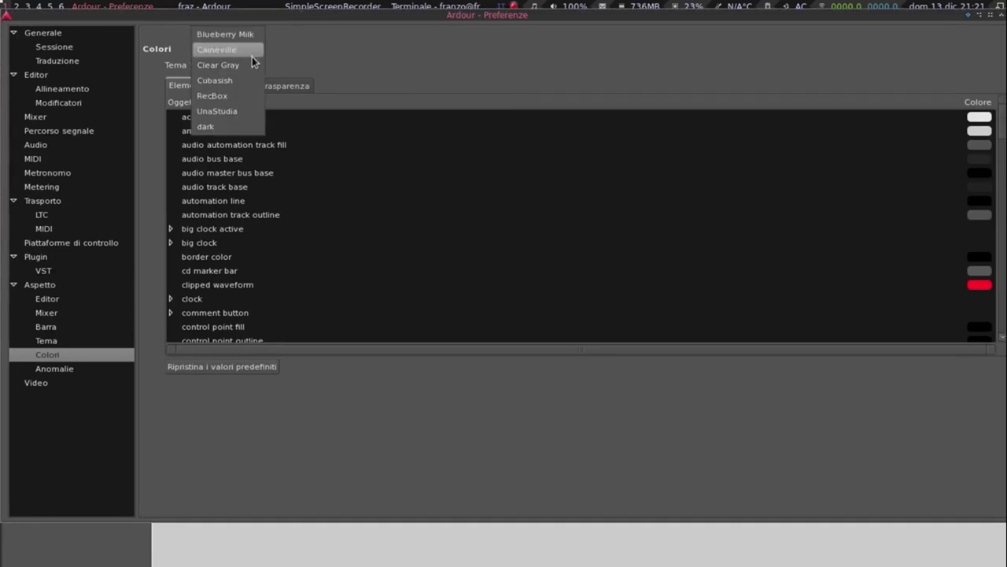
left_click(253, 53)
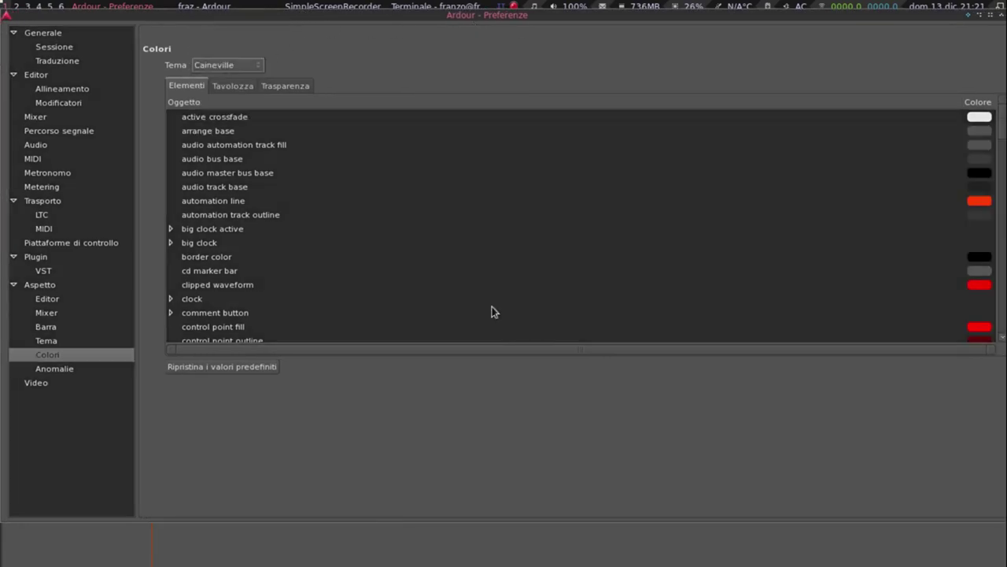
mouse_move(522, 7)
left_mouse_down()
mouse_move(585, 402)
mouse_move(483, 45)
mouse_move(535, 40)
left_mouse_up()
left_click(63, 370)
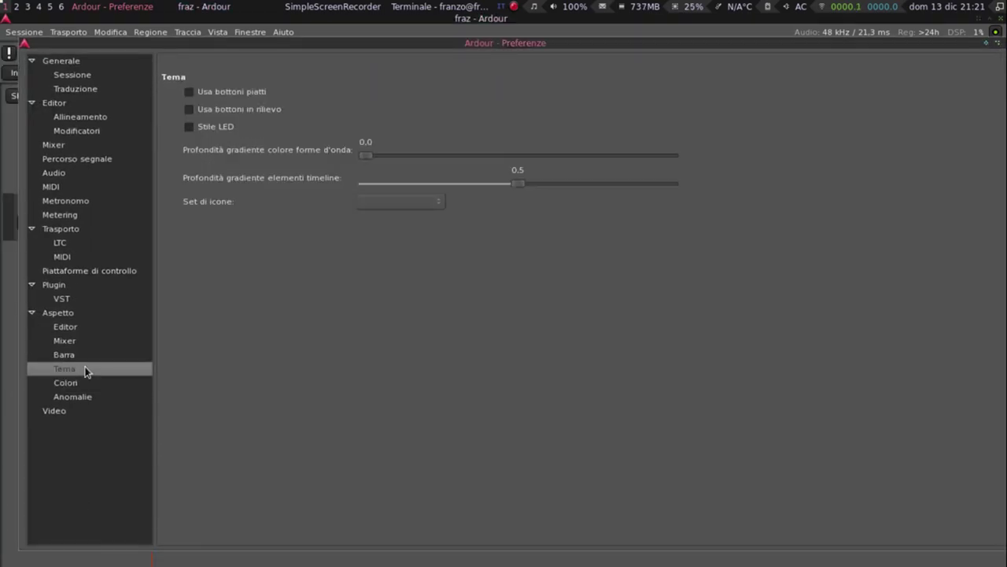
left_click(66, 31)
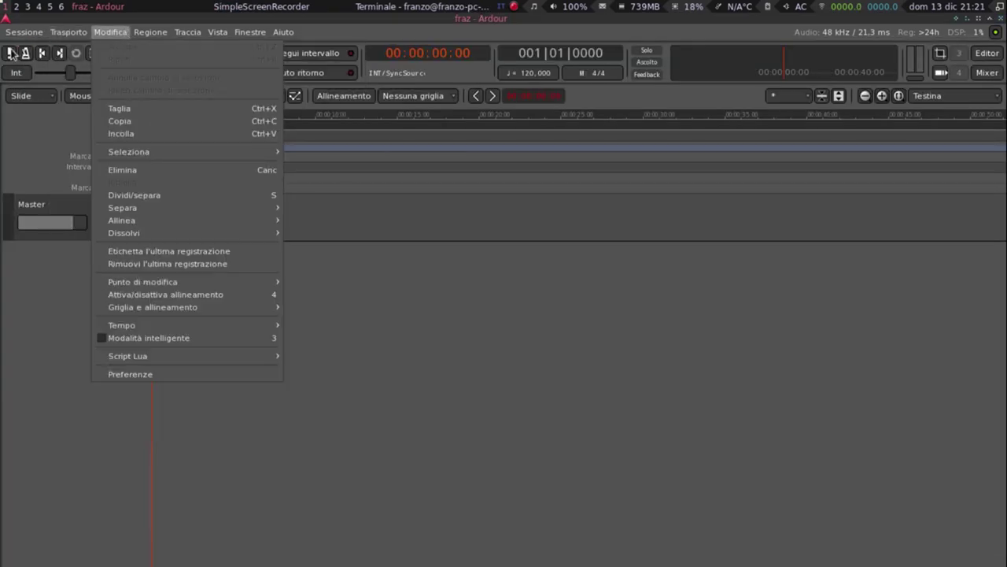
- Browse the Session Properties pages, ending on Media's audio file format, then show the Mixer
left_click(37, 297)
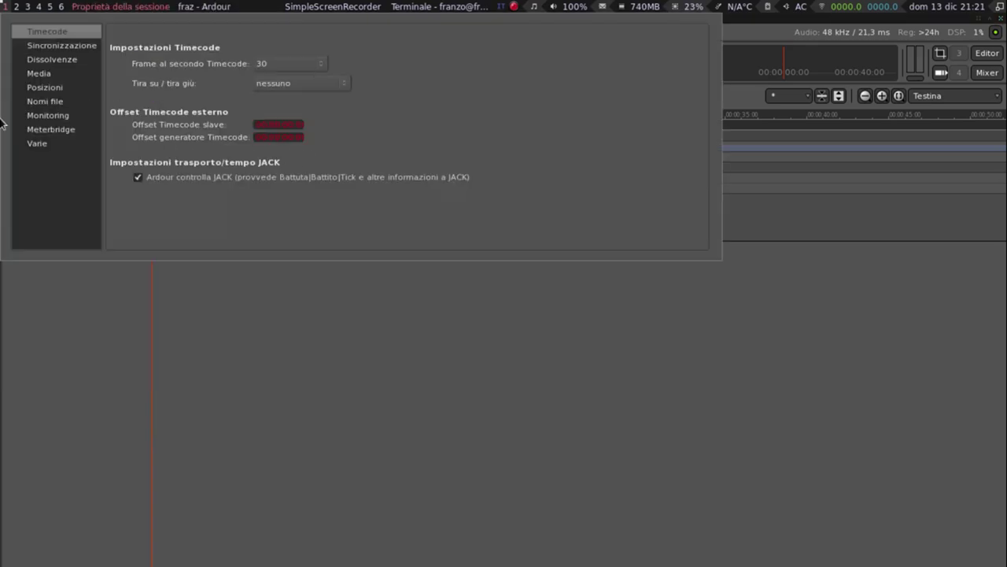
left_click(66, 129)
left_click(63, 101)
left_click(55, 74)
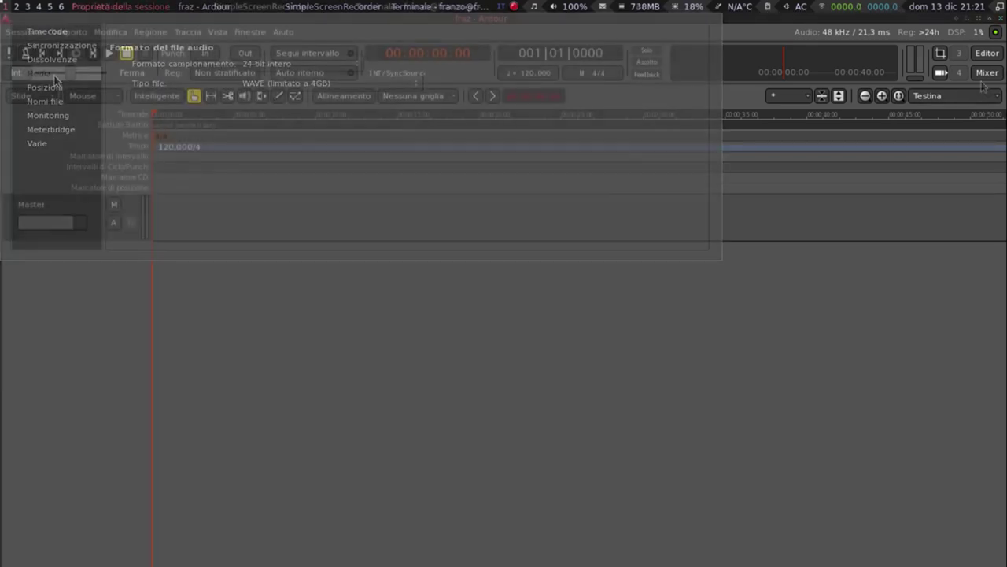
left_click(987, 72)
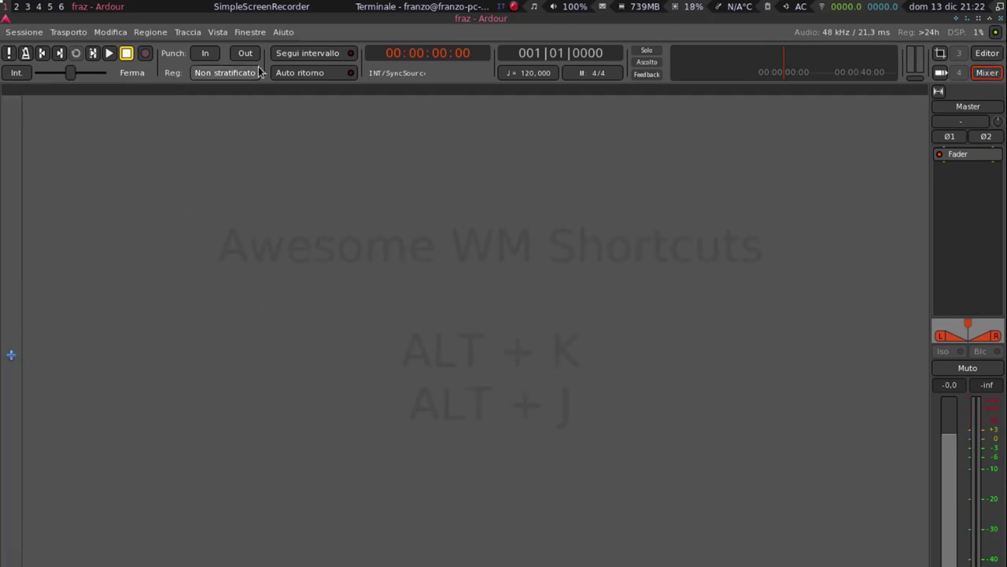
- Detach the Mixer via Windows > Mixer > Detach, maximise it, and return to the editor
left_click(251, 32)
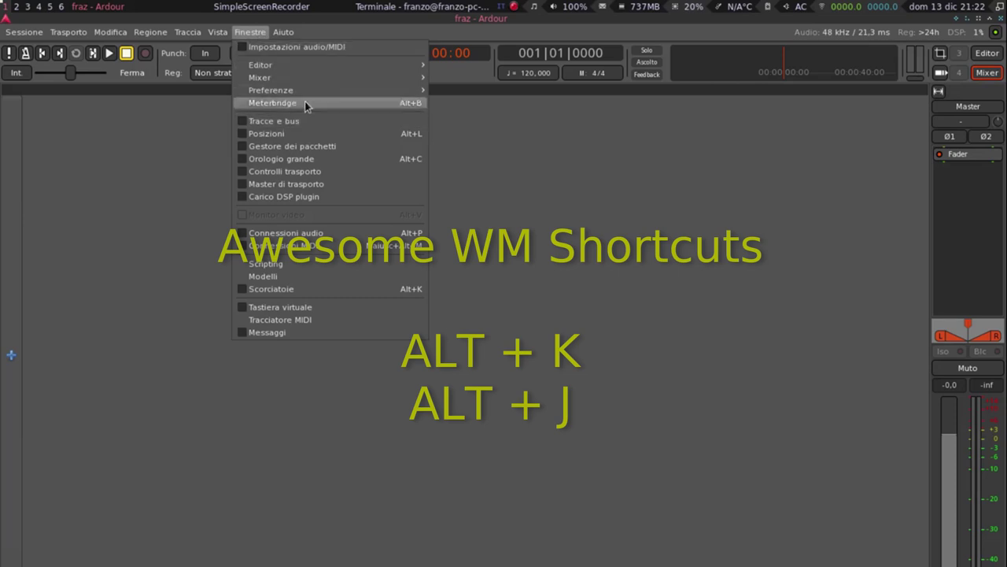
mouse_move(260, 77)
left_click(461, 115)
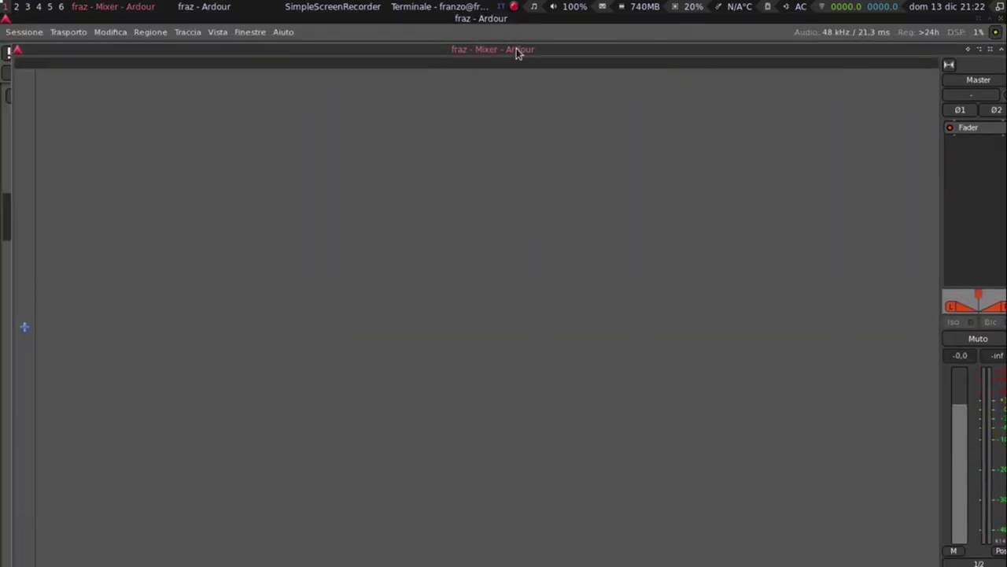
left_click_drag(507, 25, 517, 50)
key("alt+e")
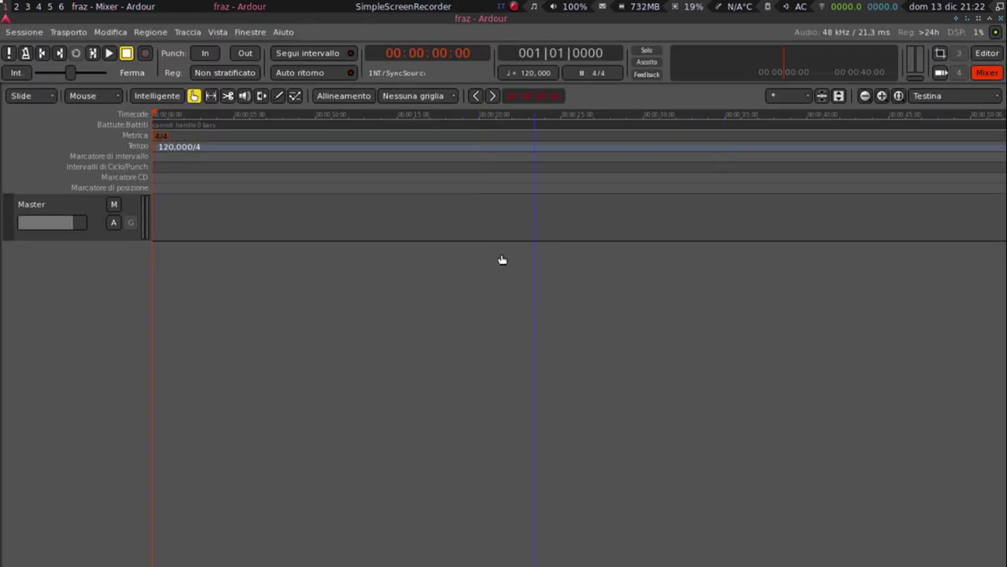
double_click(52, 334)
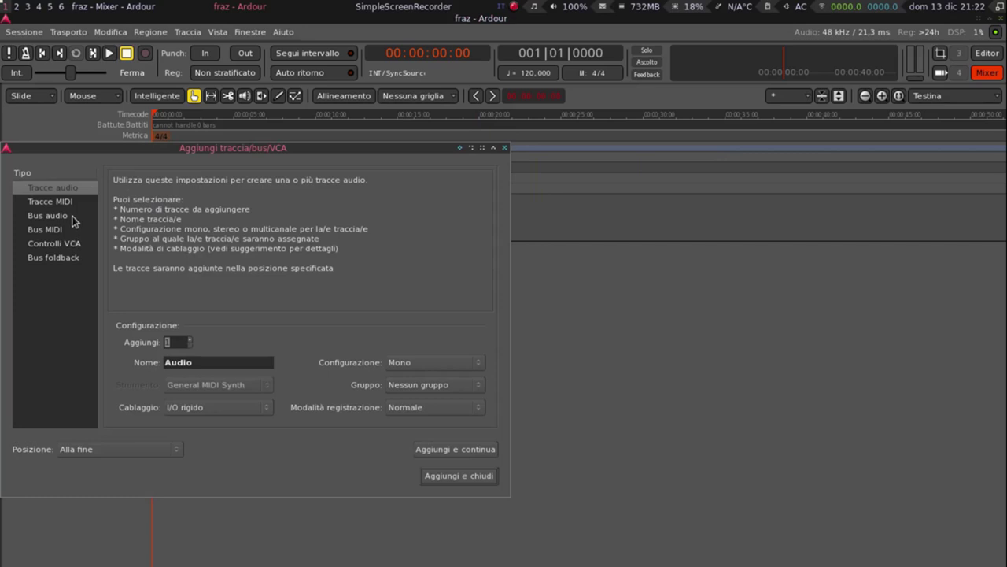
- Add two mono audio tracks, Audio and Audio 1
left_click(491, 478)
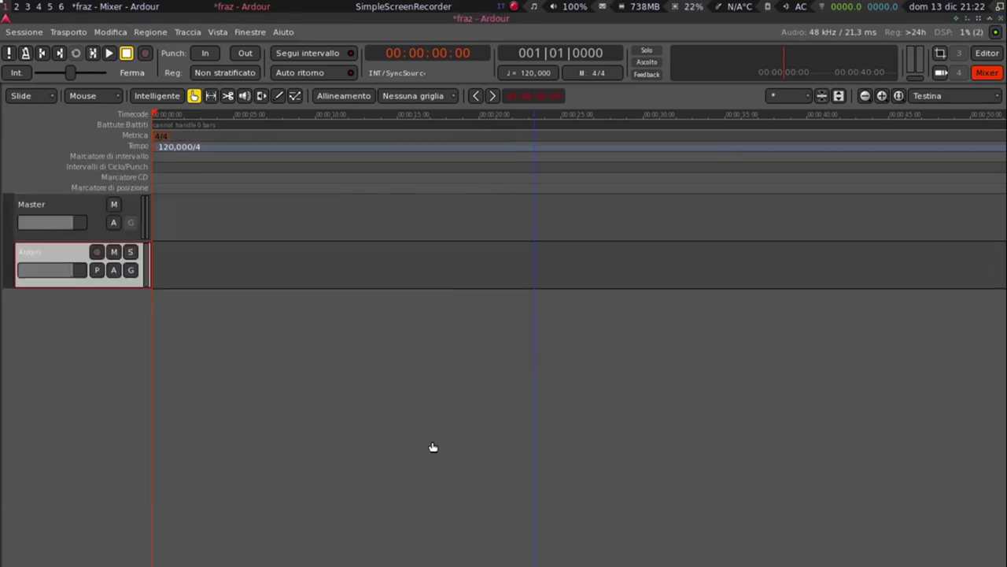
key("alt+m")
key("shift+e")
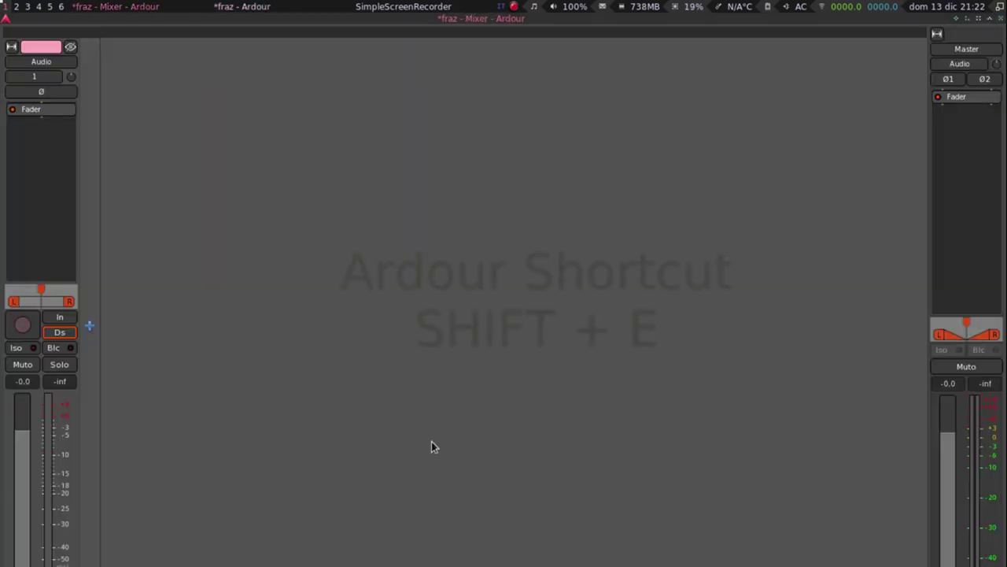
left_click(253, 166)
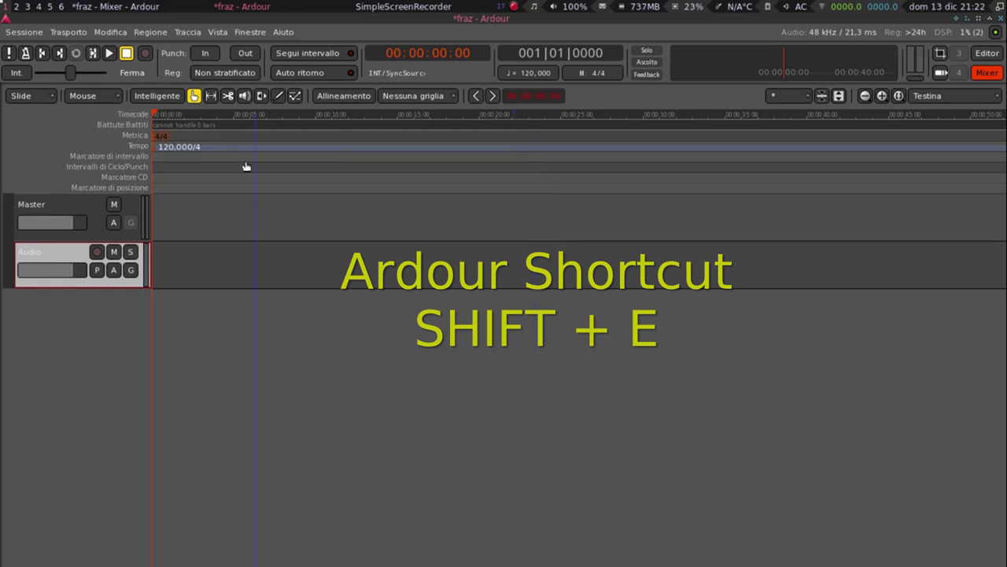
double_click(73, 404)
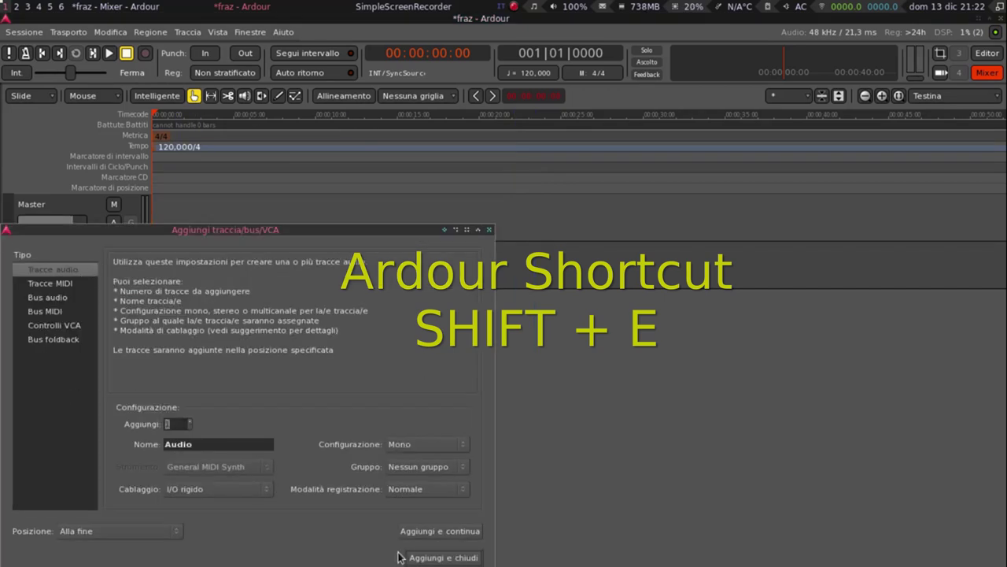
left_click(443, 557)
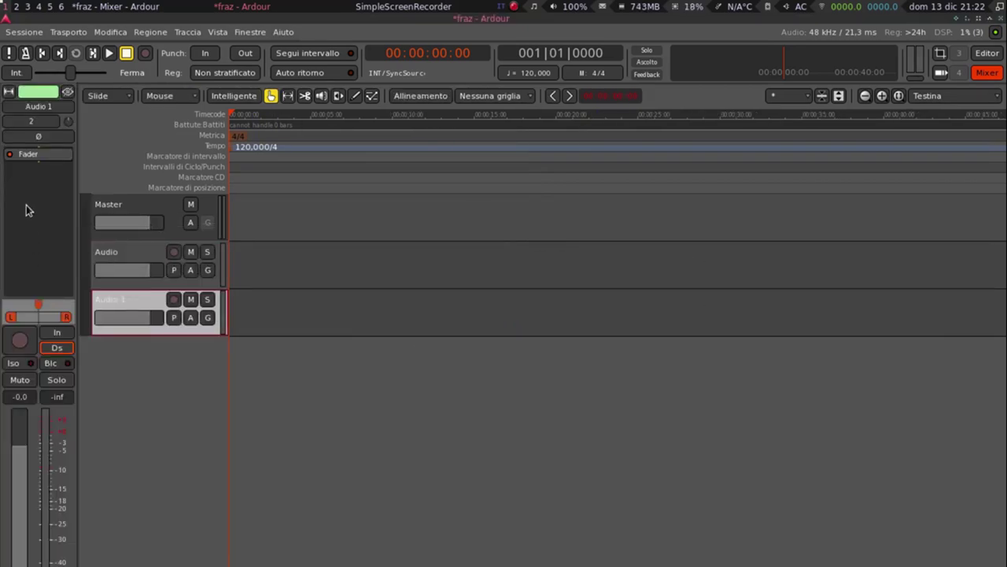
- Insert the XT-TP Tremolo Panner (Mono) plugin on Audio 1 from the Plugin Manager
right_click(30, 203)
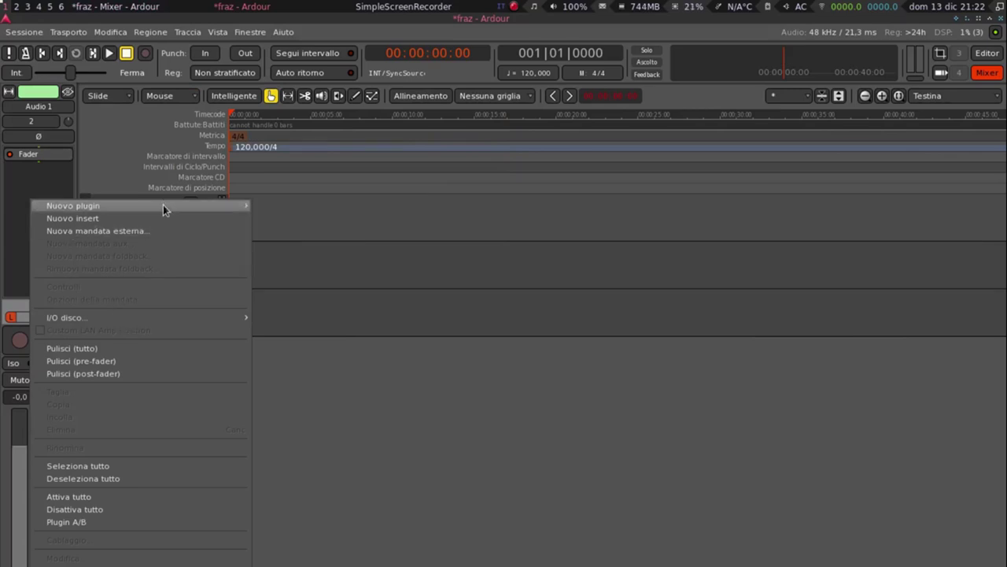
mouse_move(73, 205)
left_click(329, 220)
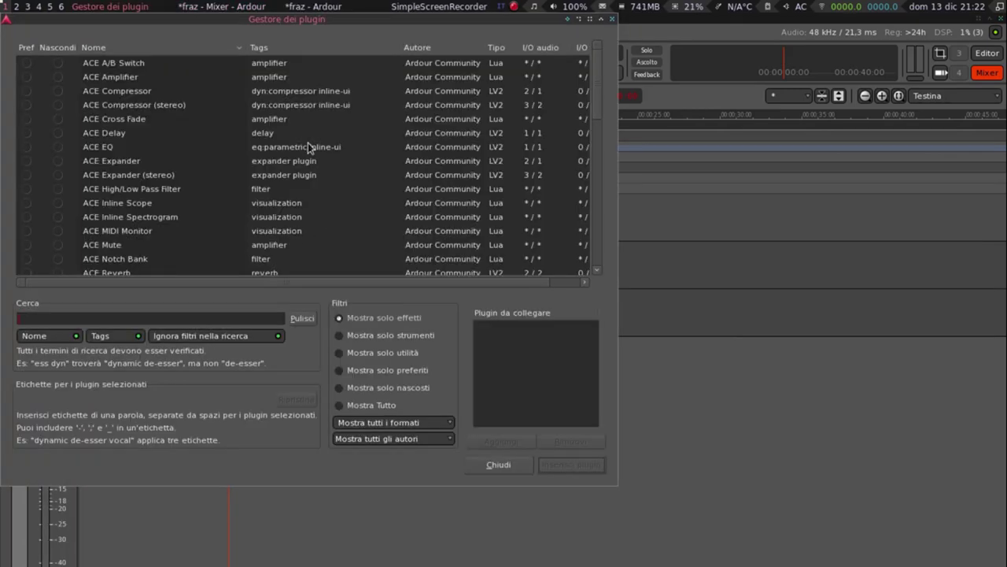
scroll(271, 136, "down", 5)
double_click(181, 226)
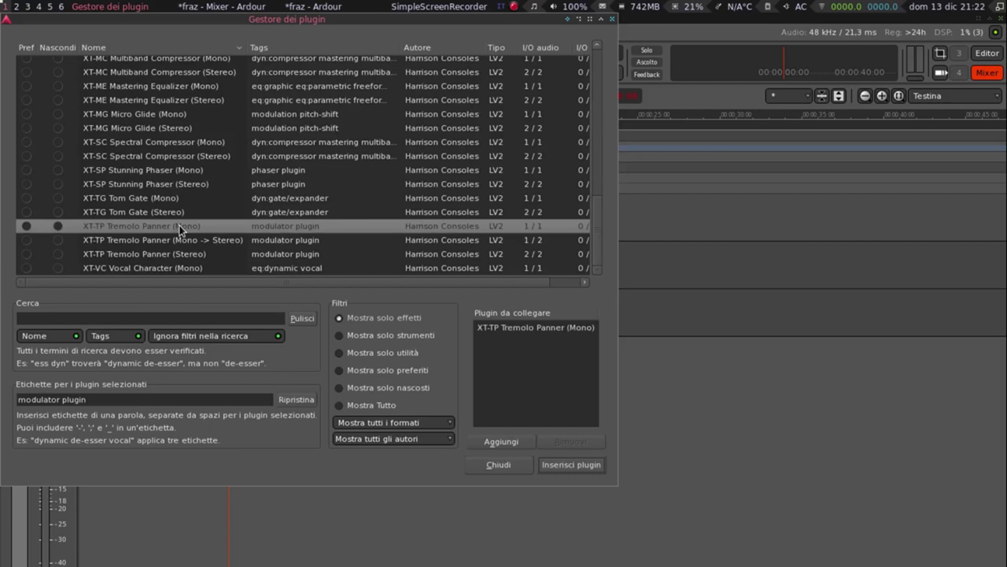
left_click(573, 464)
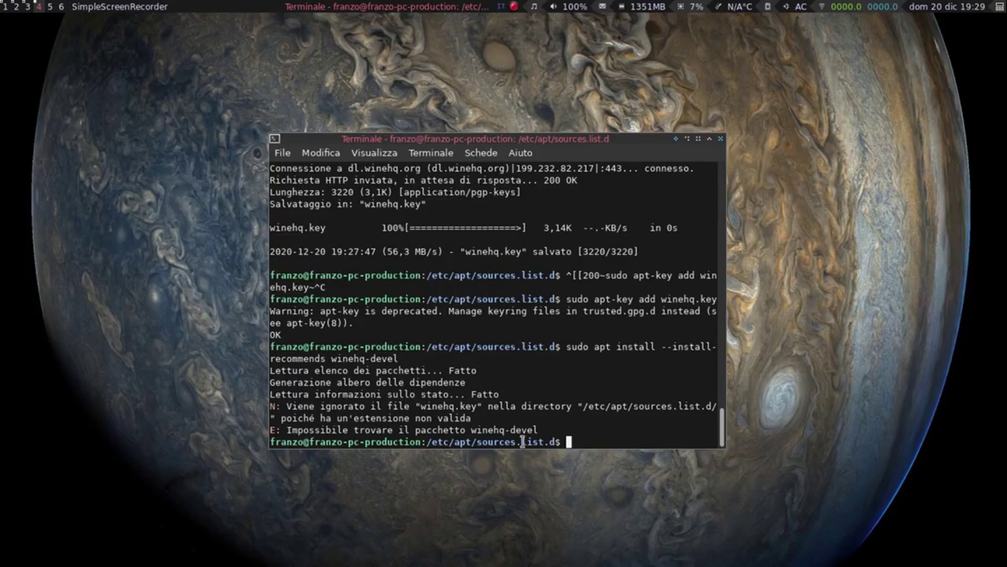
- Go up to /etc/apt, list it, and open sources.list in vim with sudo
type("cd ..")
key("Return")
type("ls")
key("Return")
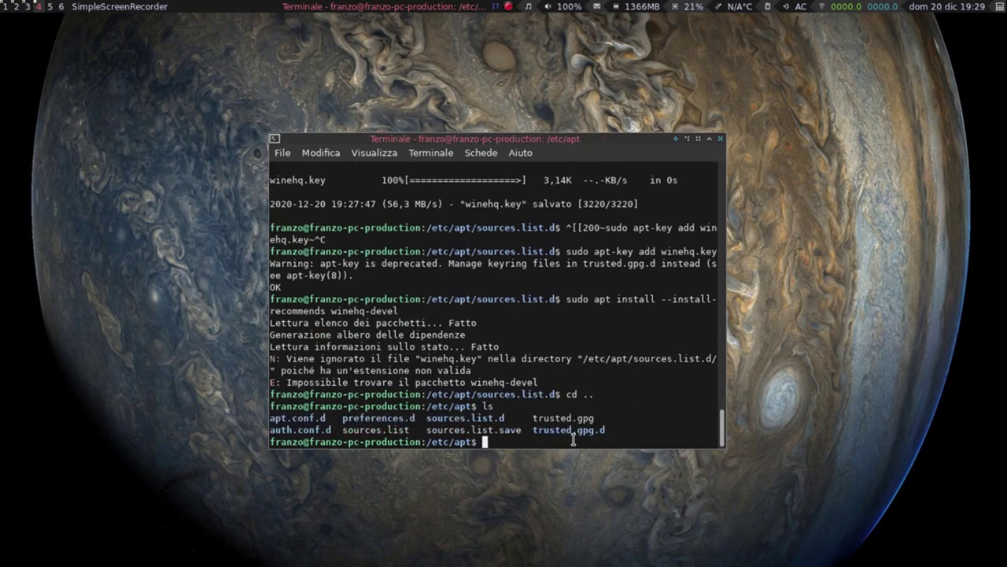
type("cd source")
type("s")
key("ctrl+c")
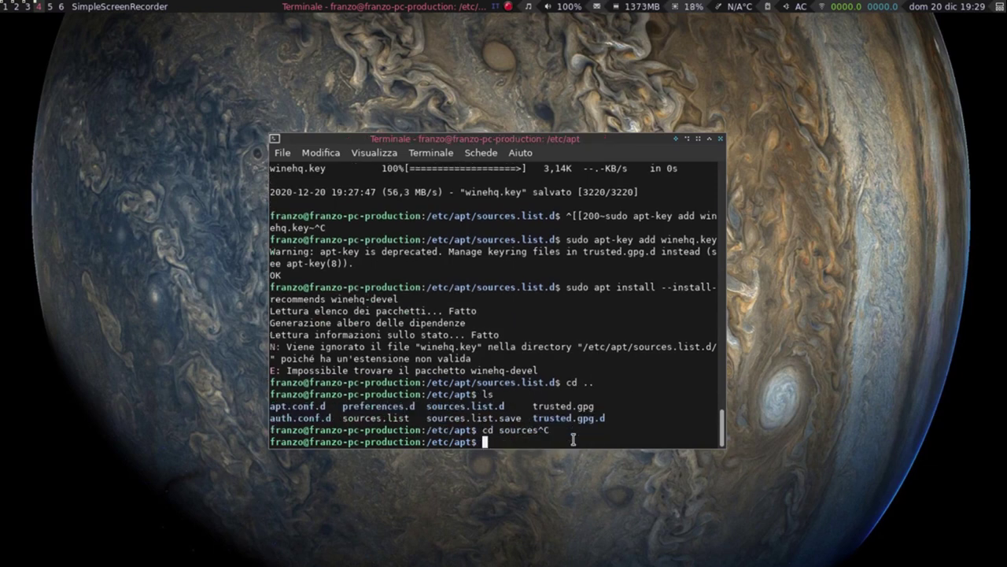
type("vim")
key("Home")
type("su")
type("do")
key("End")
type("sources.list")
key("Return")
- Paste the WineHQ bullseye repository line at the end of sources.list and save
key("o")
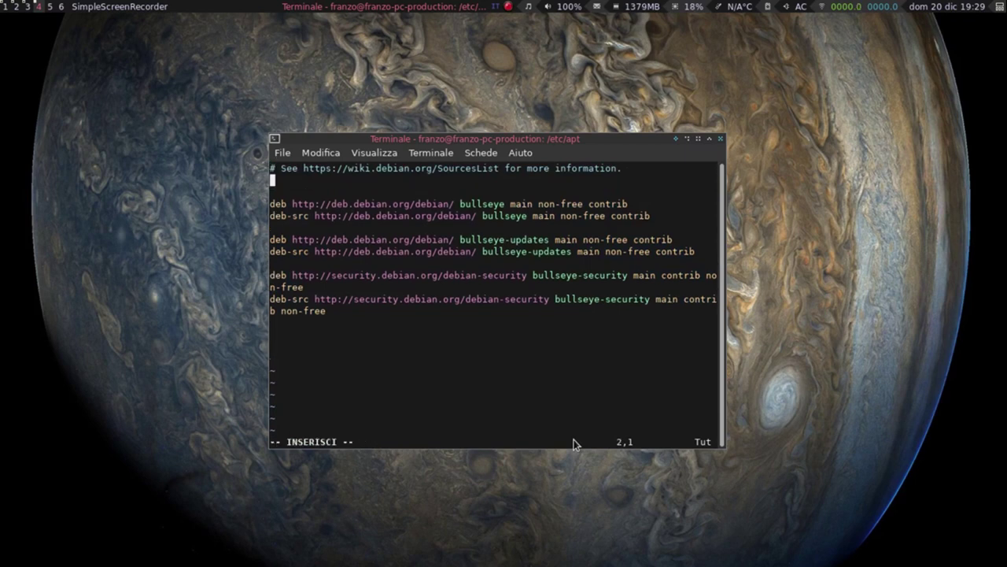
key("Down")
key("BackSpace")
key("Down")
key("Down")
key("Down")
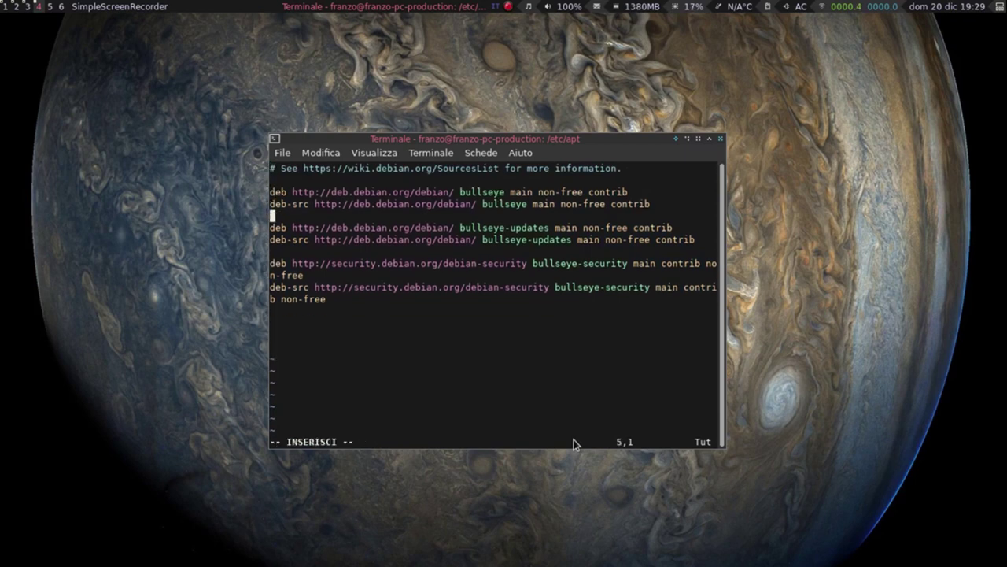
key("Down")
key("Down")
key("Down")
key("Down")
key("Down")
key("Down")
key("Down")
key("Up")
key("ctrl+shift+v")
key("Escape")
type(":w")
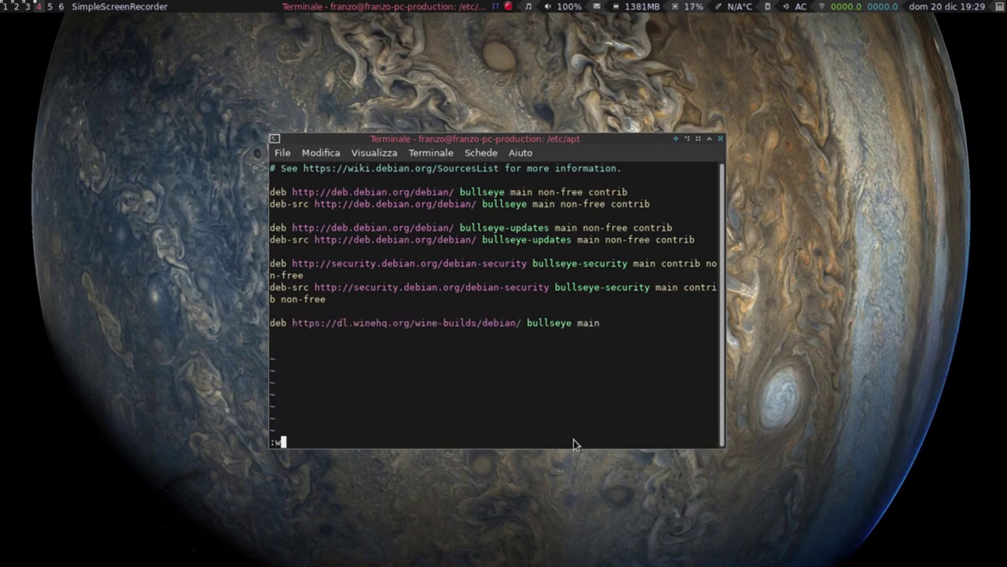
type("q")
key("Return")
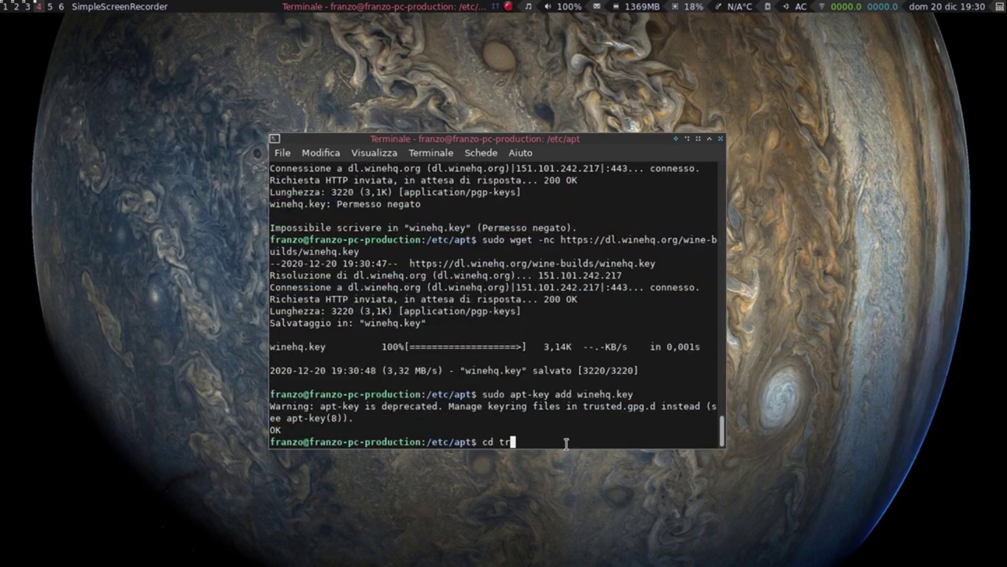
- Enter the trusted.gpg.d folder and list its key files
type("rusted")
key("Tab")
type(".d/")
key("Return")
type("ls")
key("Return")
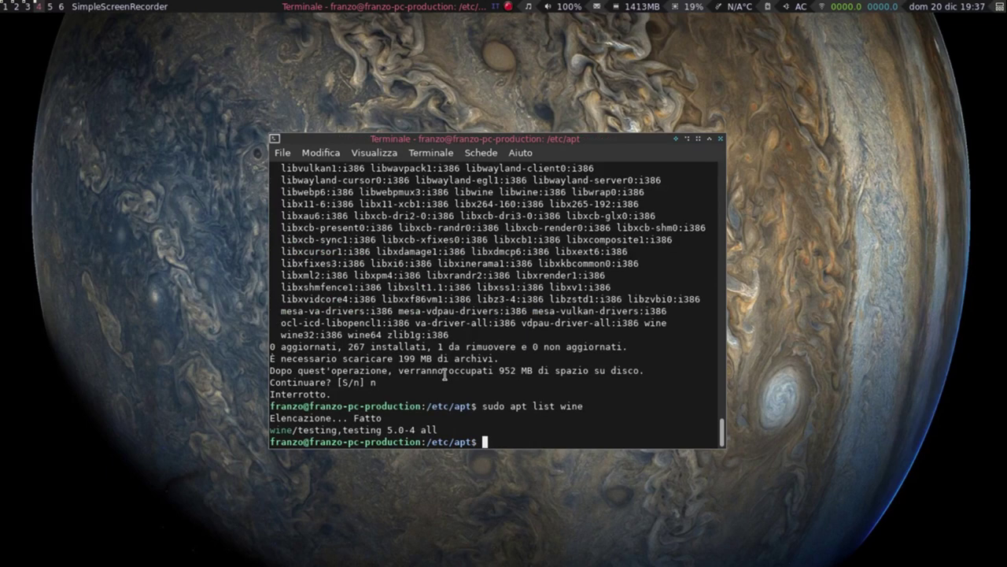
- Install winehq-devel with --install-recommends, then verify wine --version reports wine-6.0-rc3
type("sudo apt install --install-recommends winehq-devel")
key("Return")
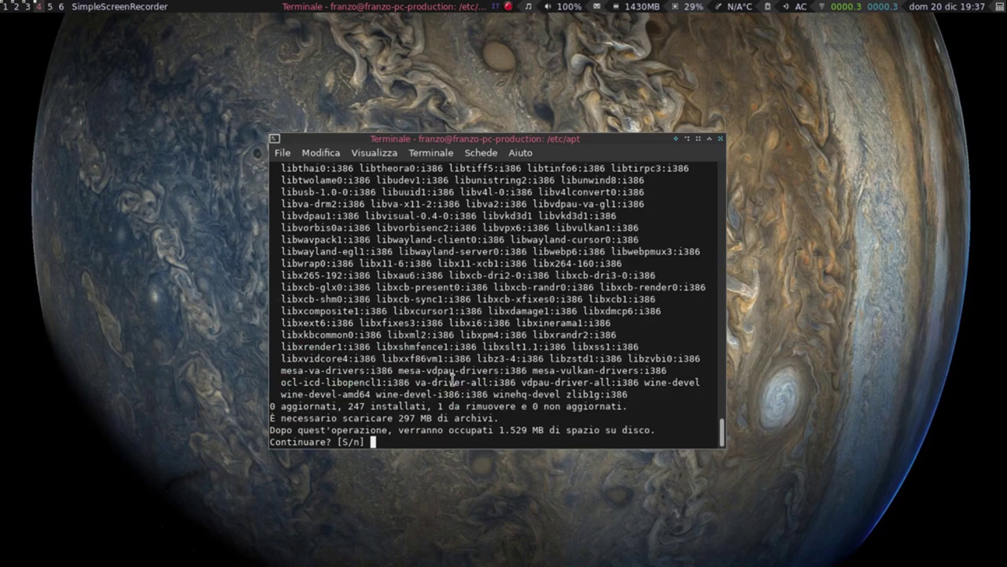
type("S")
key("Return")
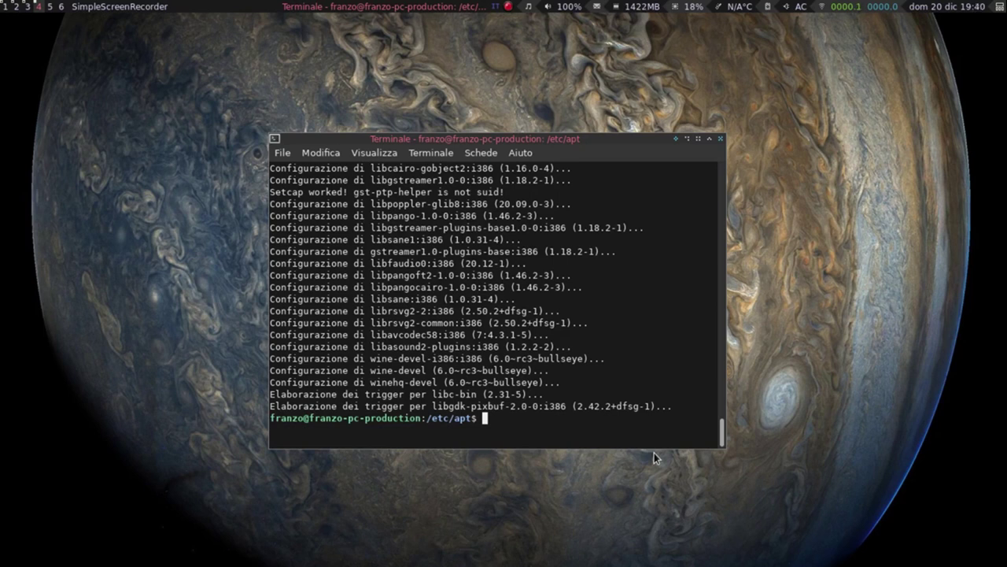
type("wine --version")
key("Return")
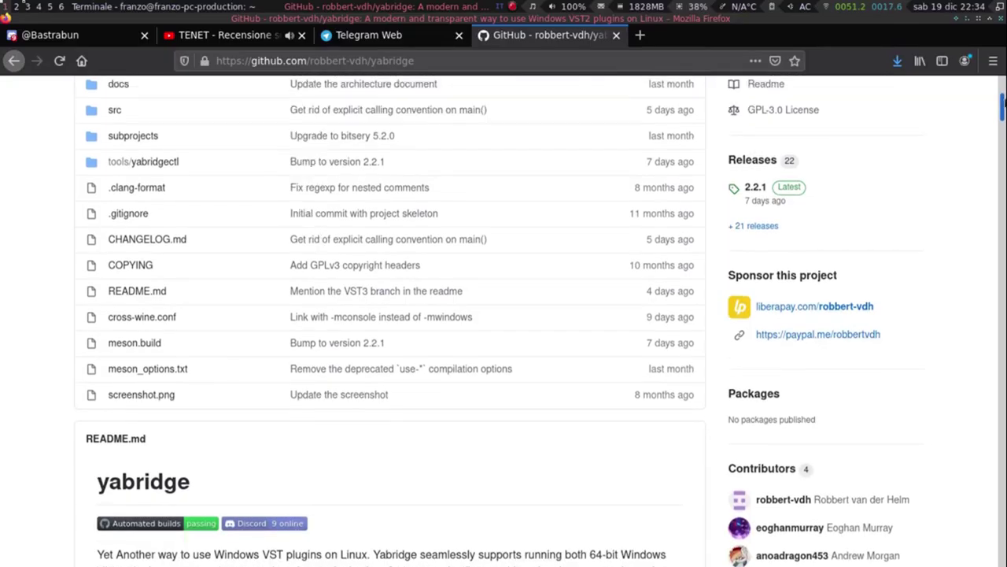
- Open the yabridge releases page on GitHub and scroll to the 2.2.1 assets
scroll(504, 315, "down", 5)
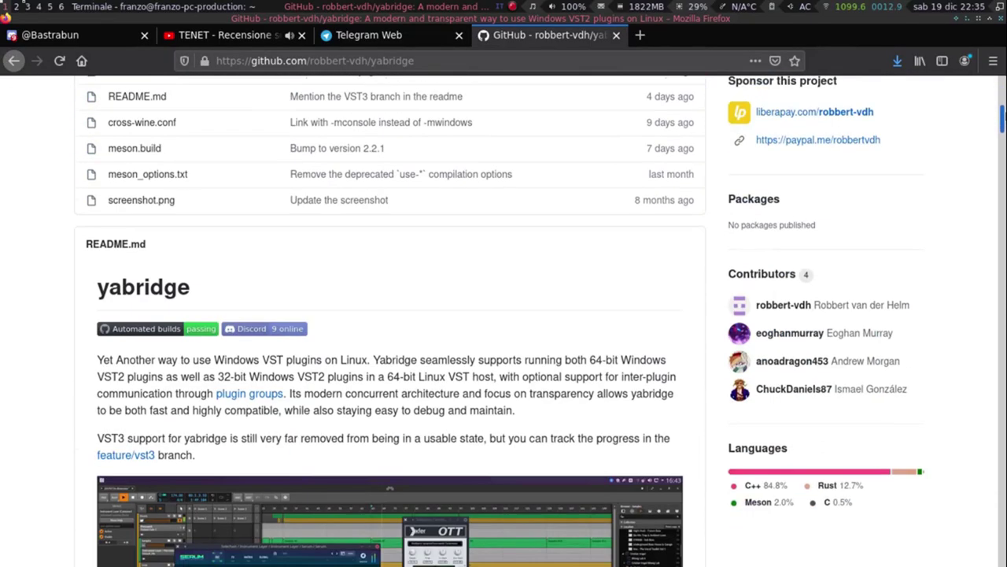
scroll(503, 315, "down", 2)
scroll(510, 520, "up", 3)
scroll(758, 162, "up", 1)
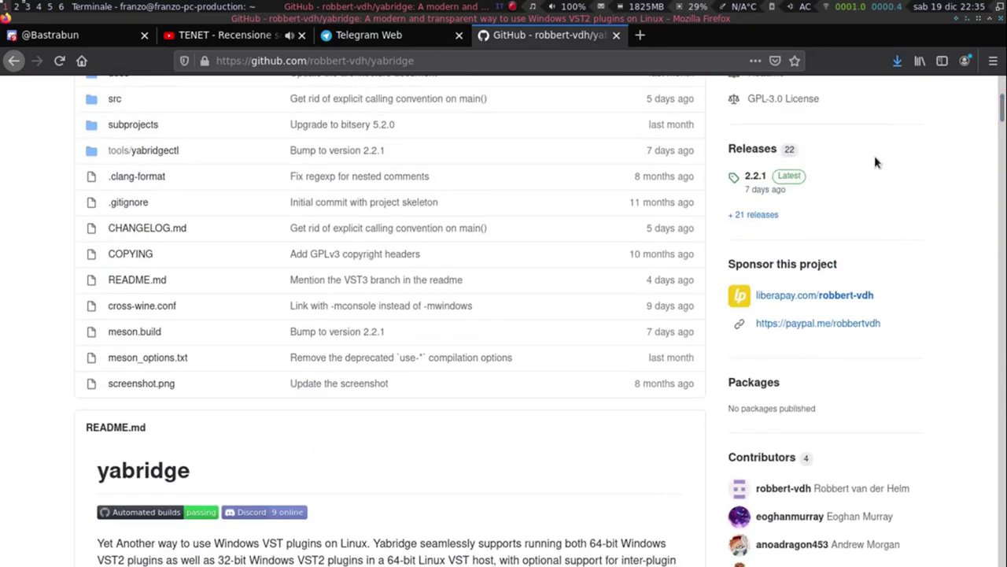
left_click(758, 156)
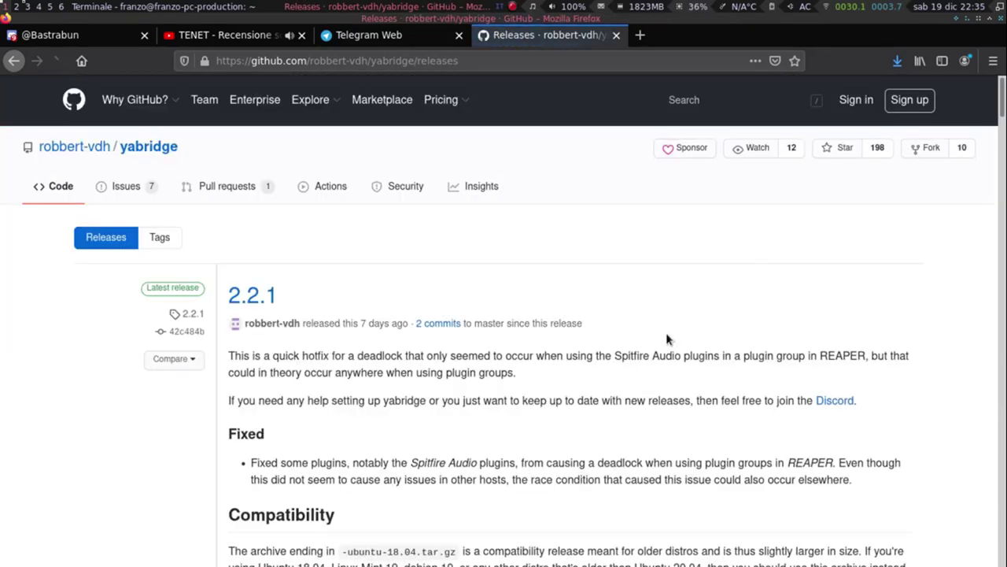
scroll(361, 340, "down", 3)
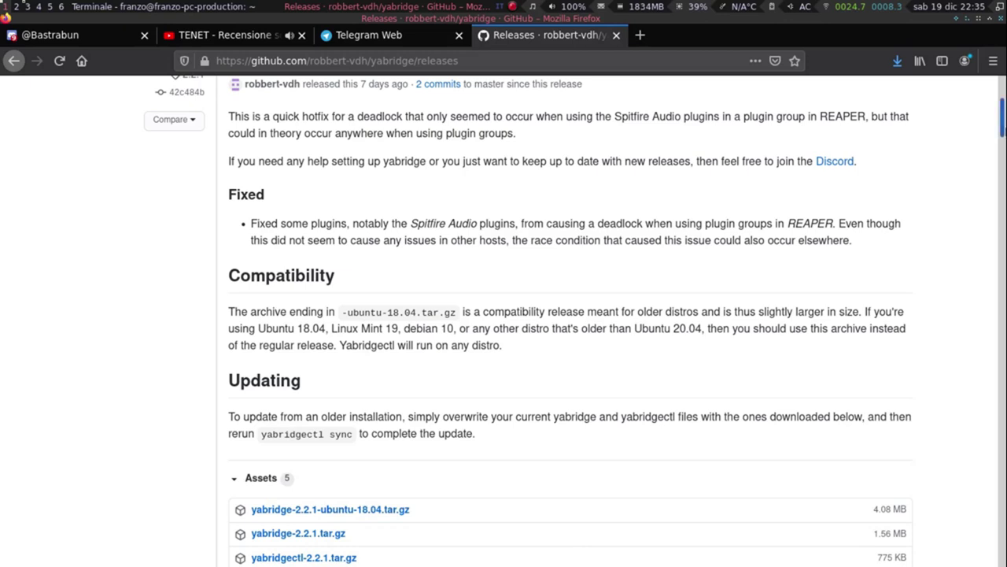
scroll(361, 340, "down", 2)
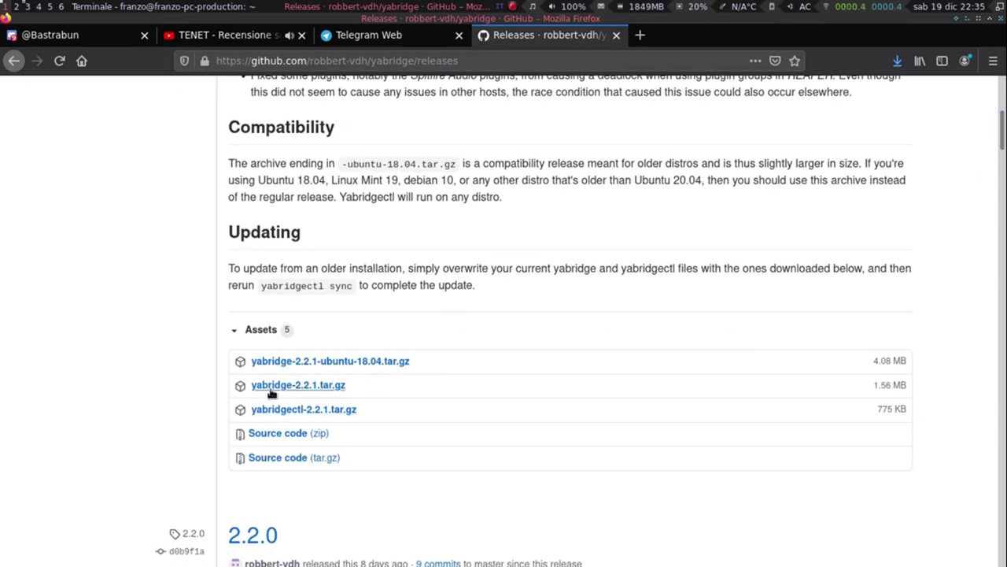
- Save yabridge-2.2.1.tar.gz and yabridgectl-2.2.1.tar.gz to disk
left_click(291, 387)
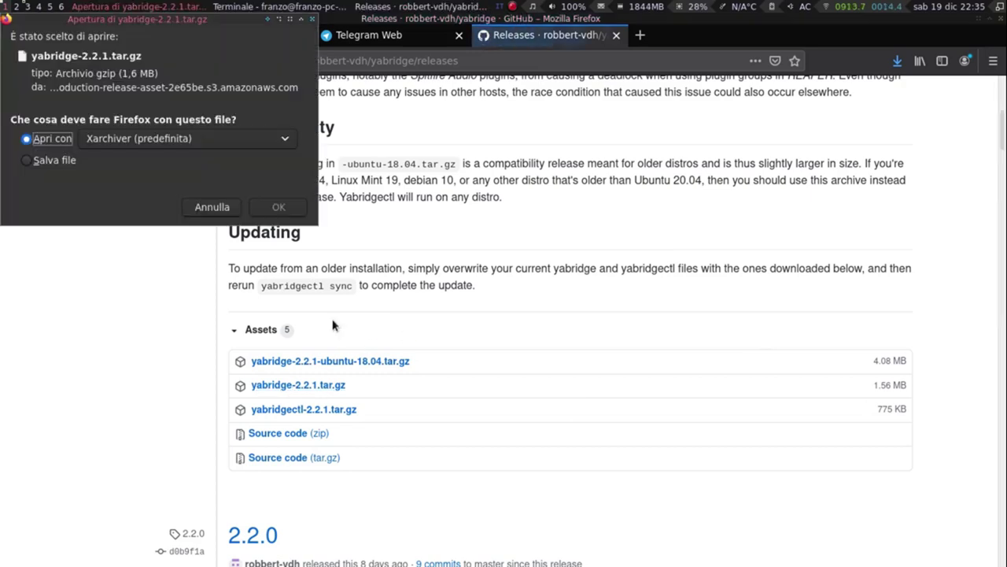
left_click(28, 160)
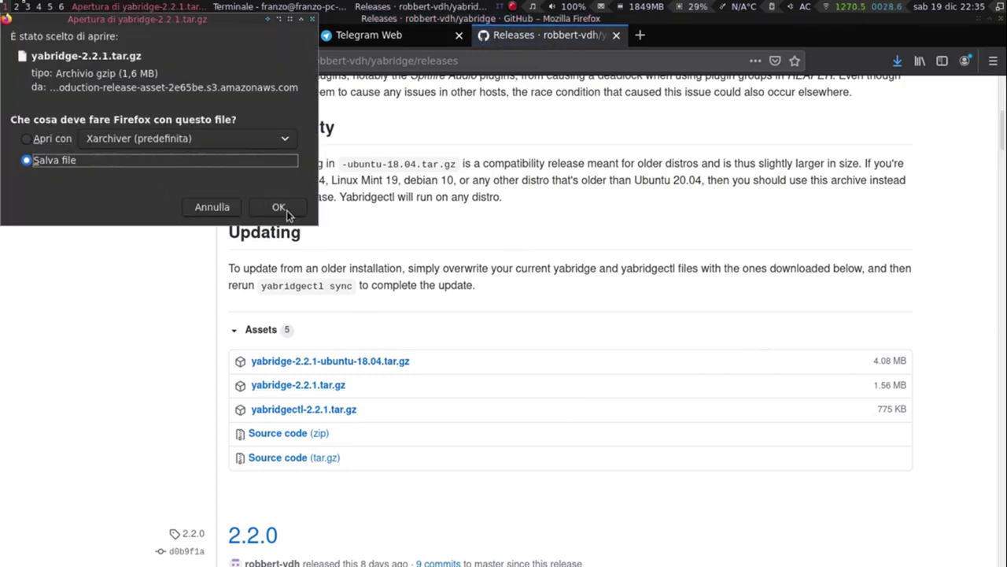
left_click(279, 207)
left_click(322, 409)
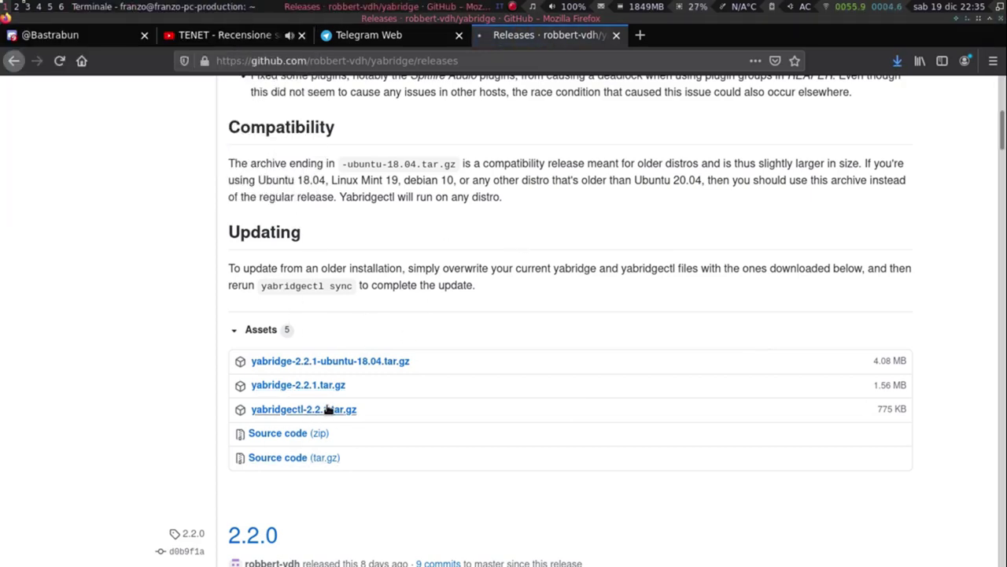
left_click(52, 160)
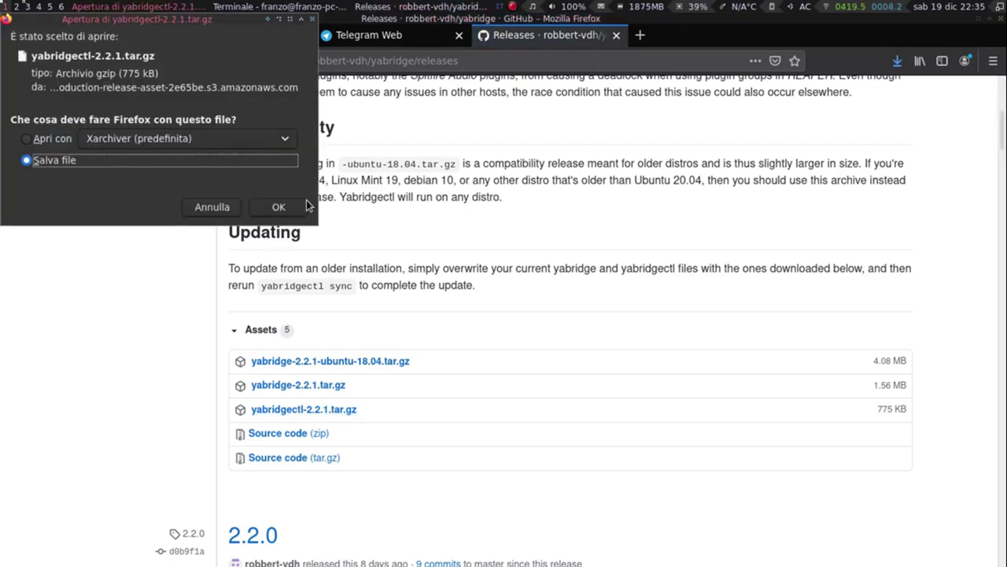
left_click(280, 207)
- From the home folder, enter ~/Scaricati and list yabridge-2.2.1 and yabridgectl-2.2.1 archives
left_click(24, 6)
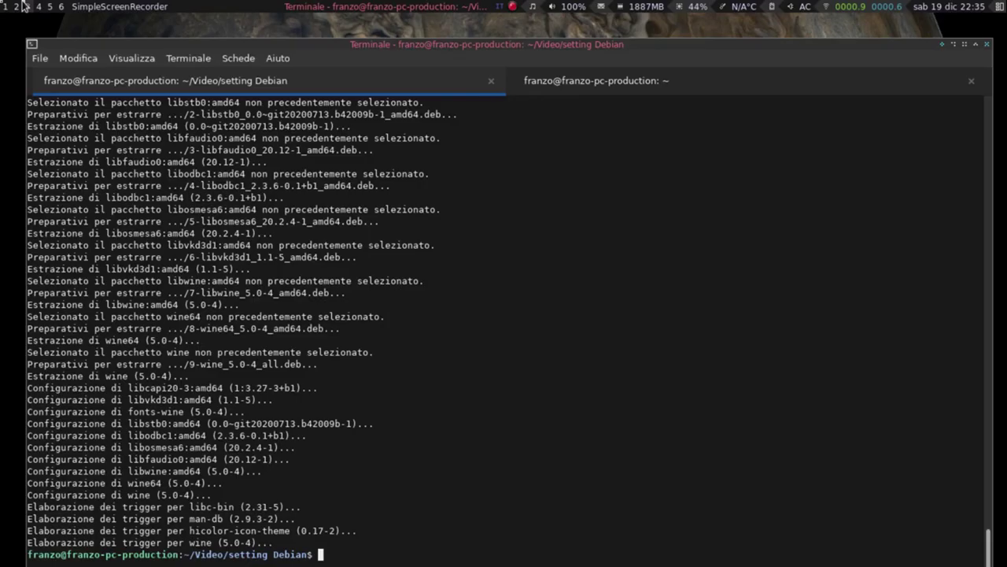
type("cd")
key("Return")
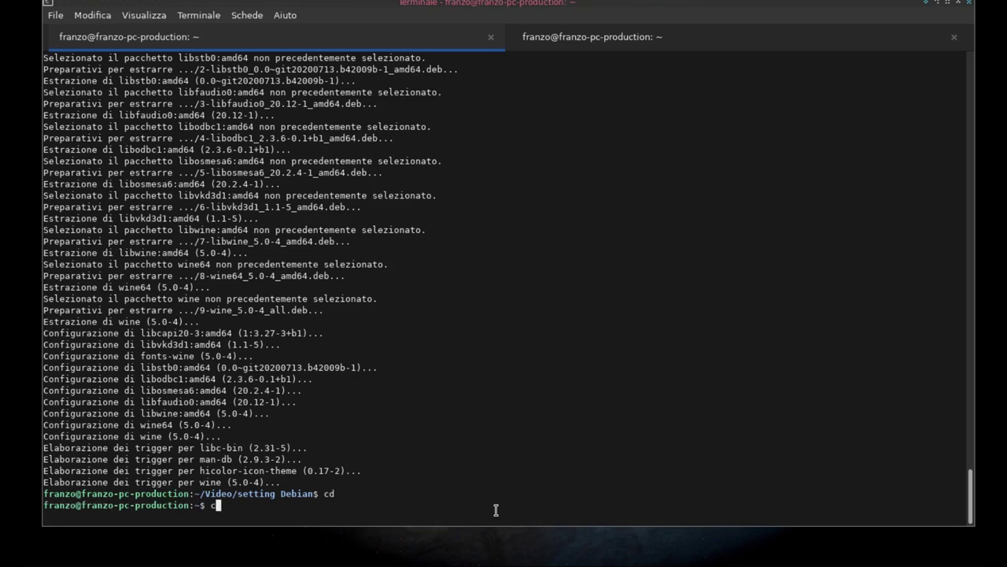
type("cd Scr")
type("r")
key("Tab")
key("Return")
type("ls")
key("Return")
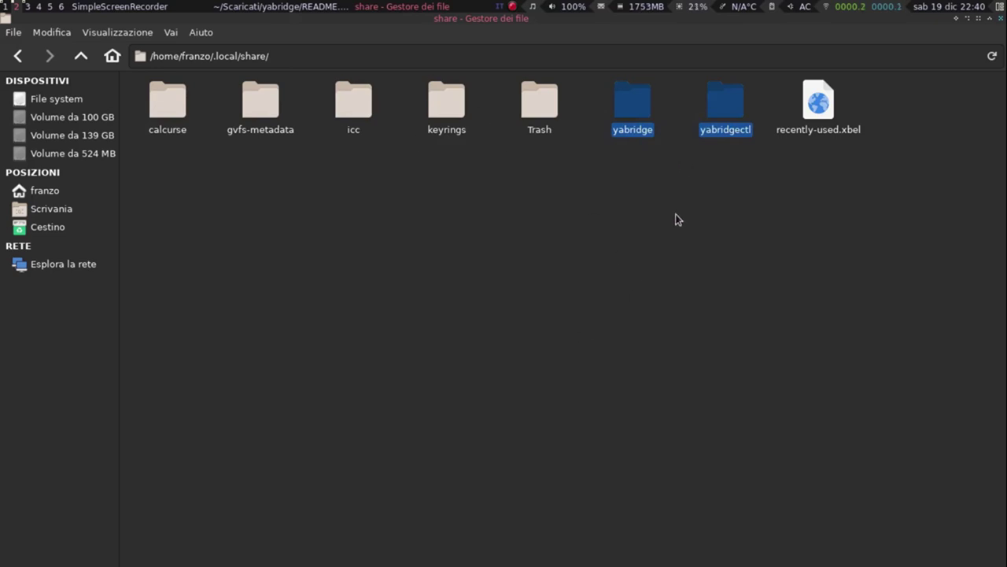
left_click(696, 209)
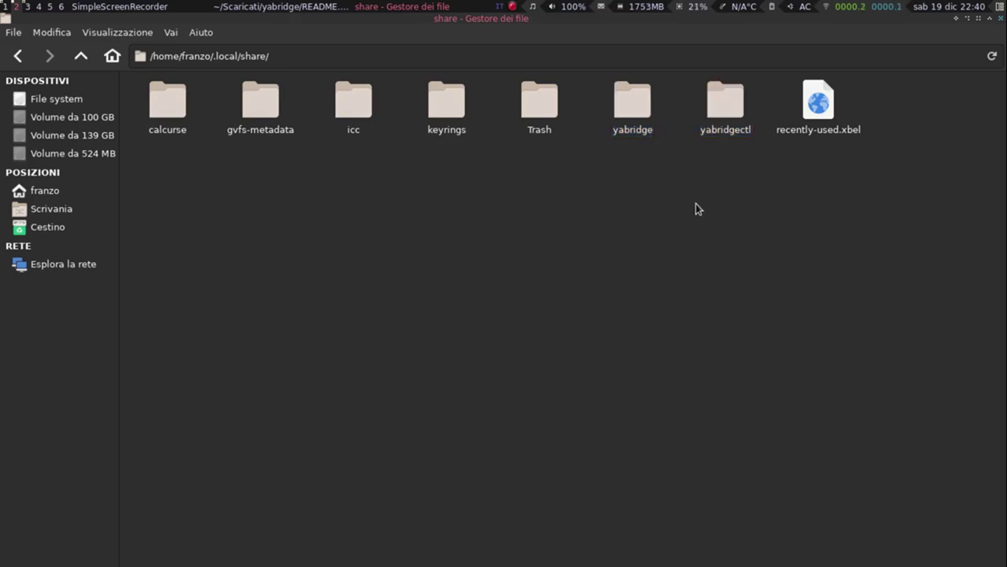
double_click(732, 130)
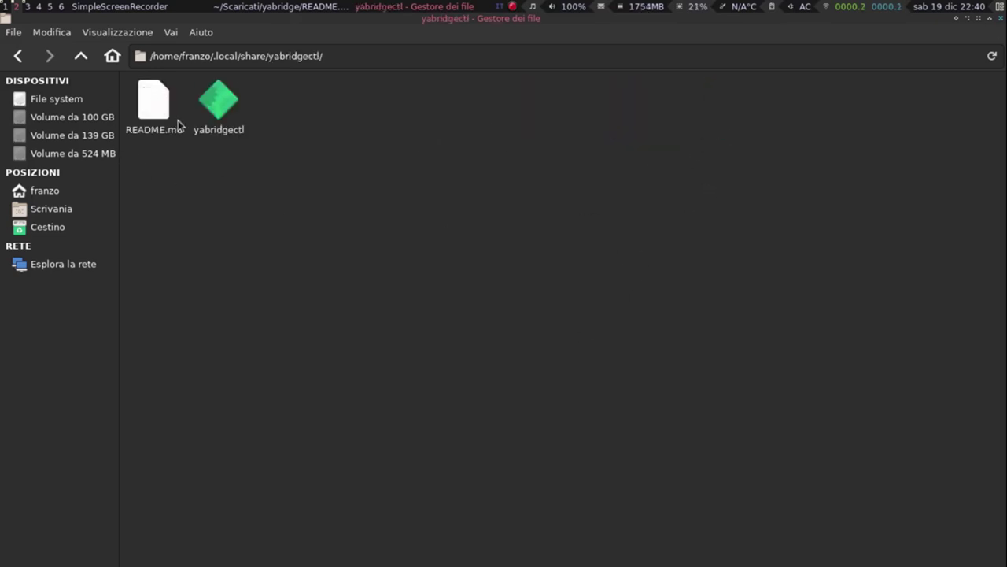
left_click(17, 55)
left_click(633, 101)
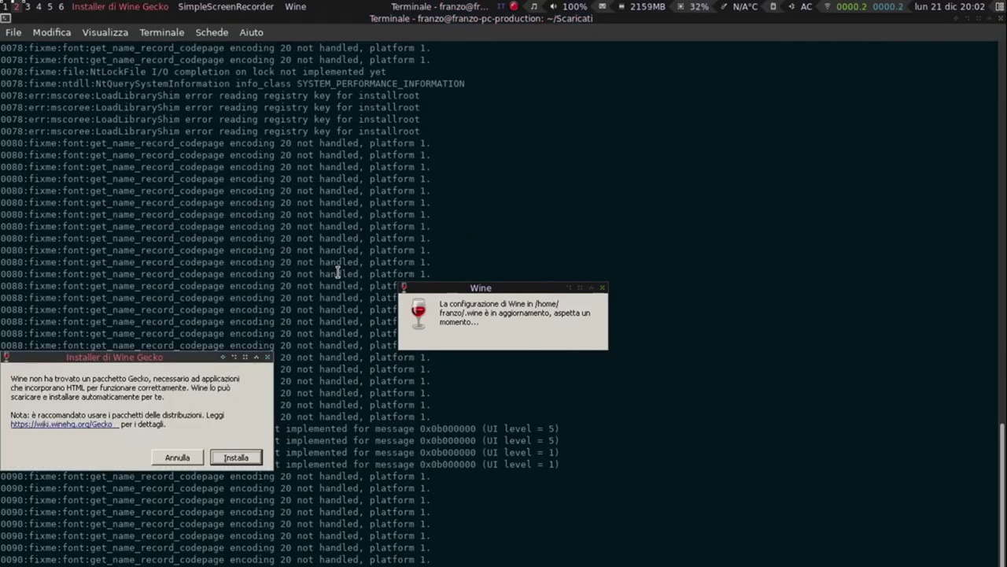
- Accept the Wine Gecko package install and let Wine update its prefix configuration
key("Return")
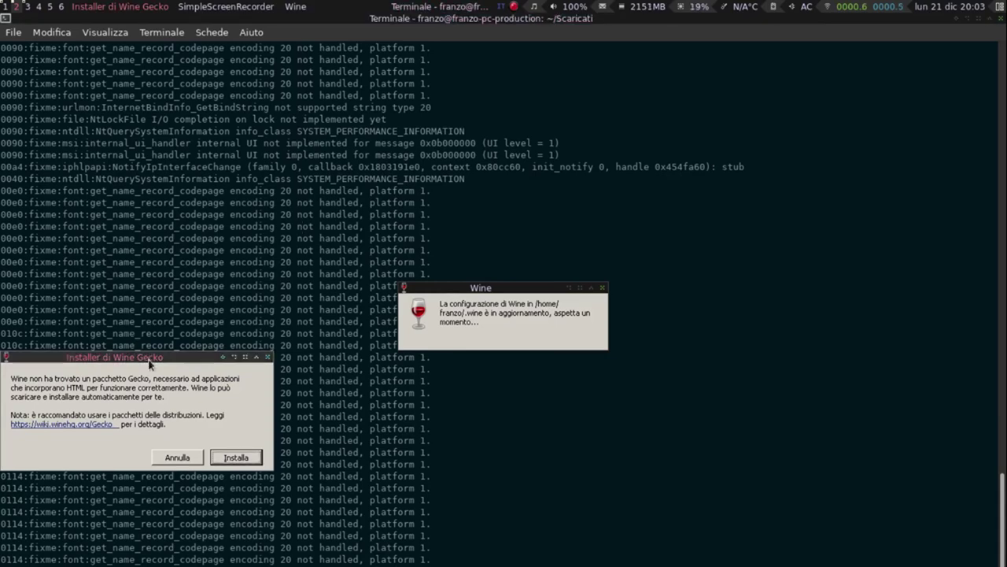
left_click_drag(152, 357, 246, 233)
left_click(329, 331)
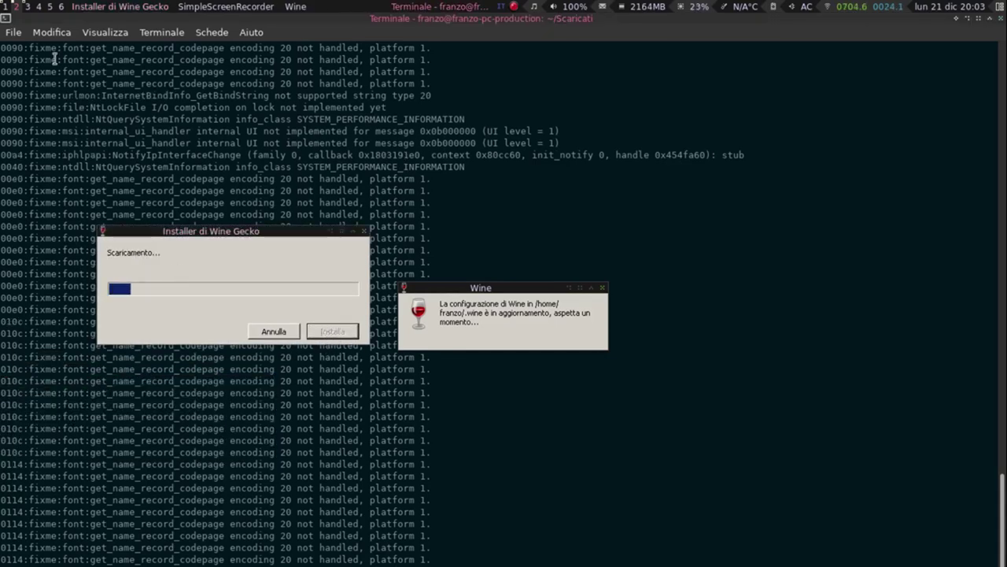
left_click(470, 289)
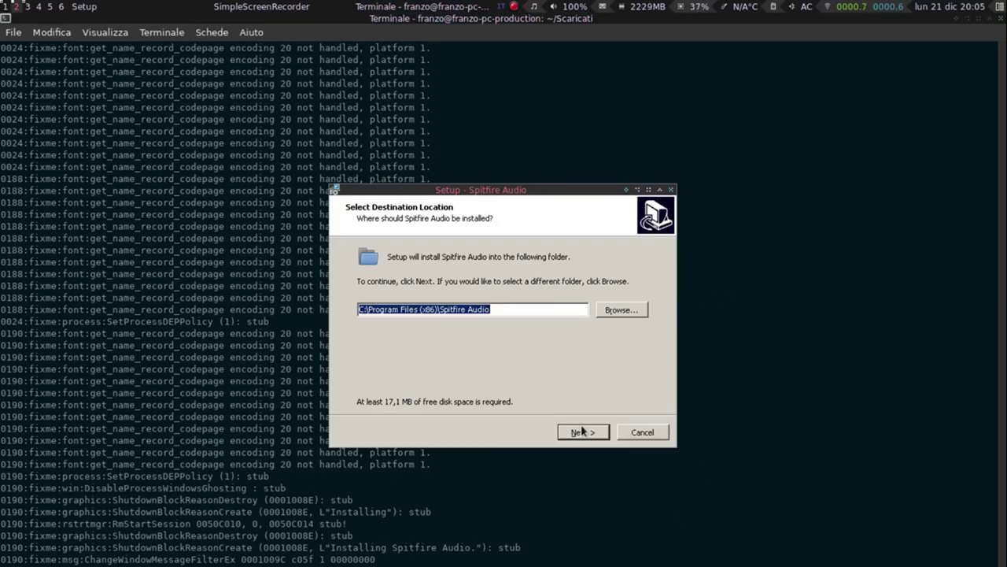
- Install Spitfire Audio with default folders, finishing with VST2 path C:\Program Files\VstPlugins
left_click(582, 433)
left_click(582, 432)
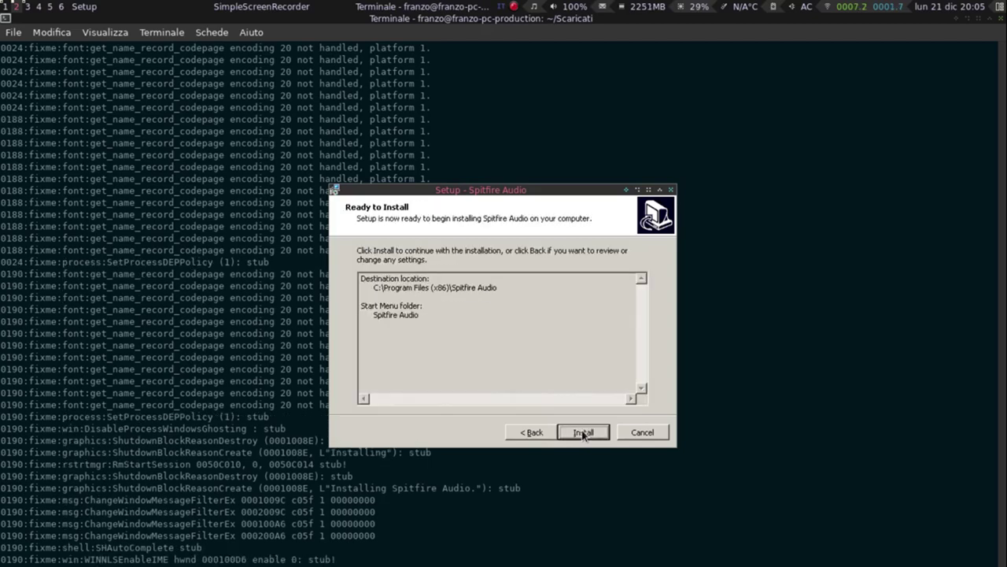
left_click(583, 432)
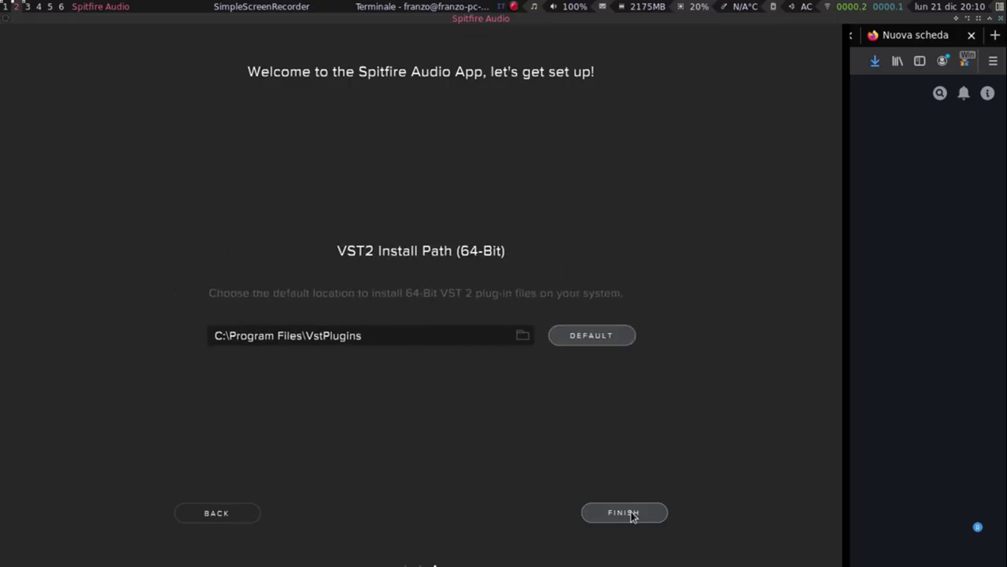
left_click(630, 514)
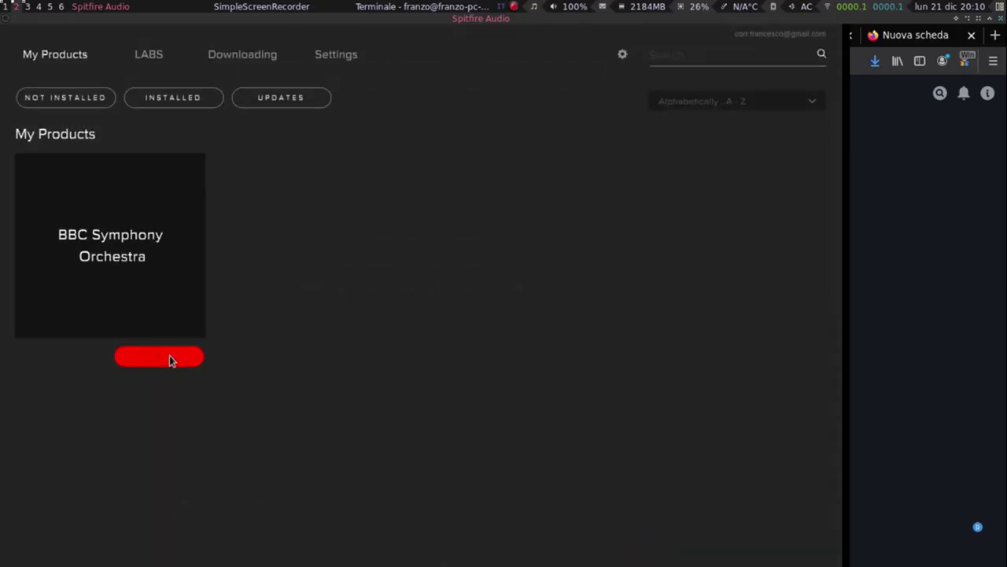
left_click(149, 55)
- Go into ~/.local/share/yabridgectl and run ./yabridgectl
left_click(65, 97)
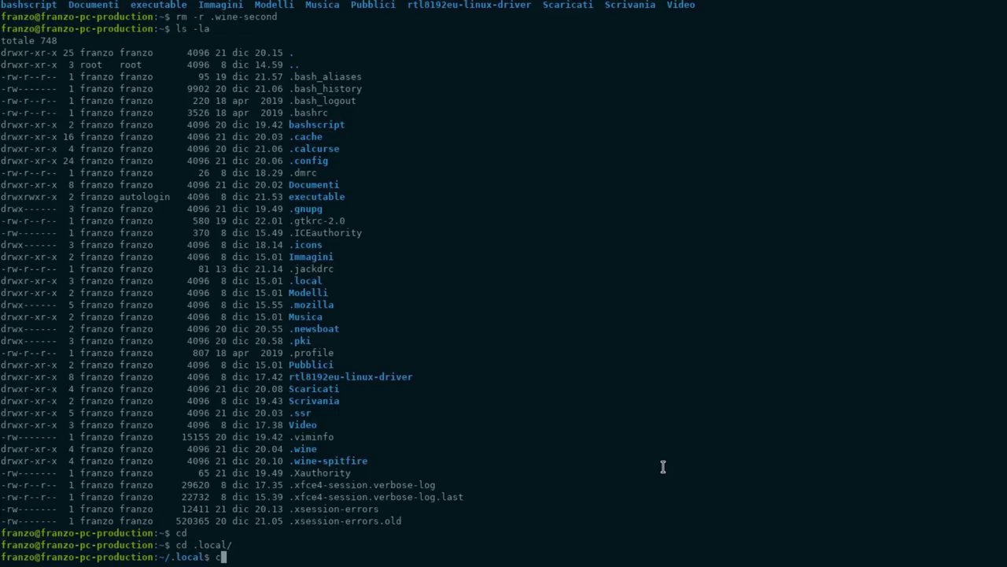
type("ls")
key("Return")
type("cd share/")
key("Return")
type("ls")
key("Return")
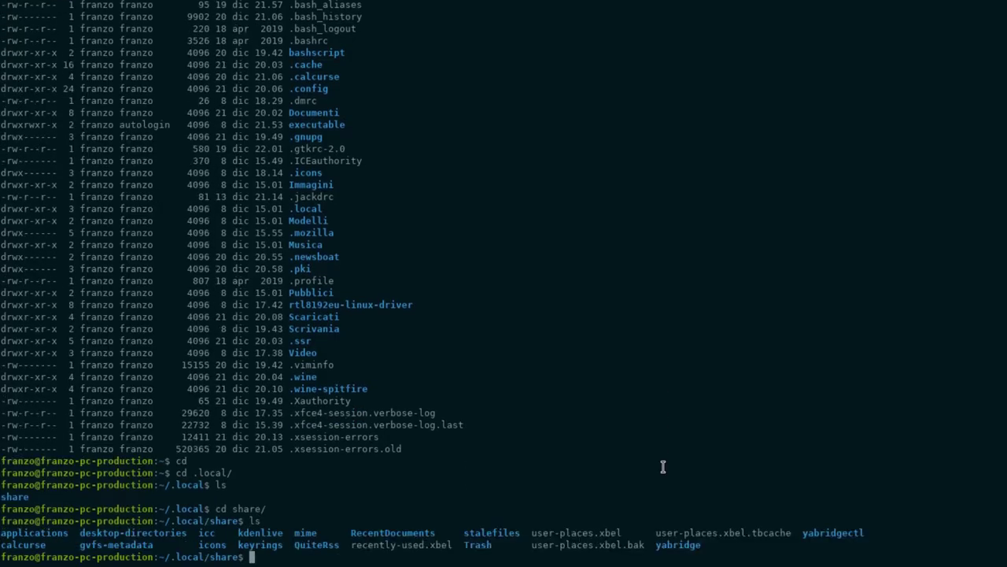
type("cd ")
type("yabridgectl")
key("Return")
type("ls ./ yabridgectl")
key("Return")
type(".")
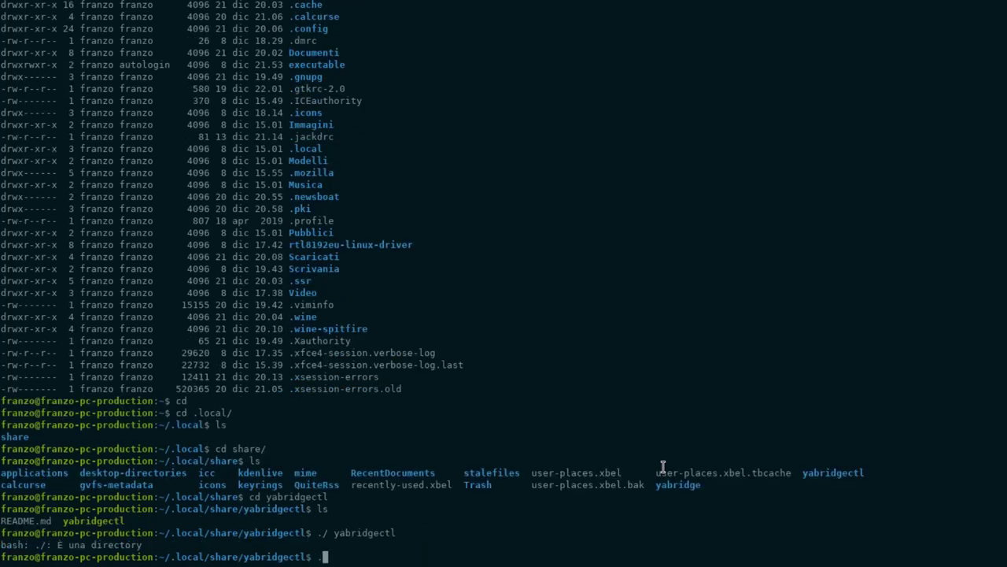
type("/y")
key("Tab")
key("Return")
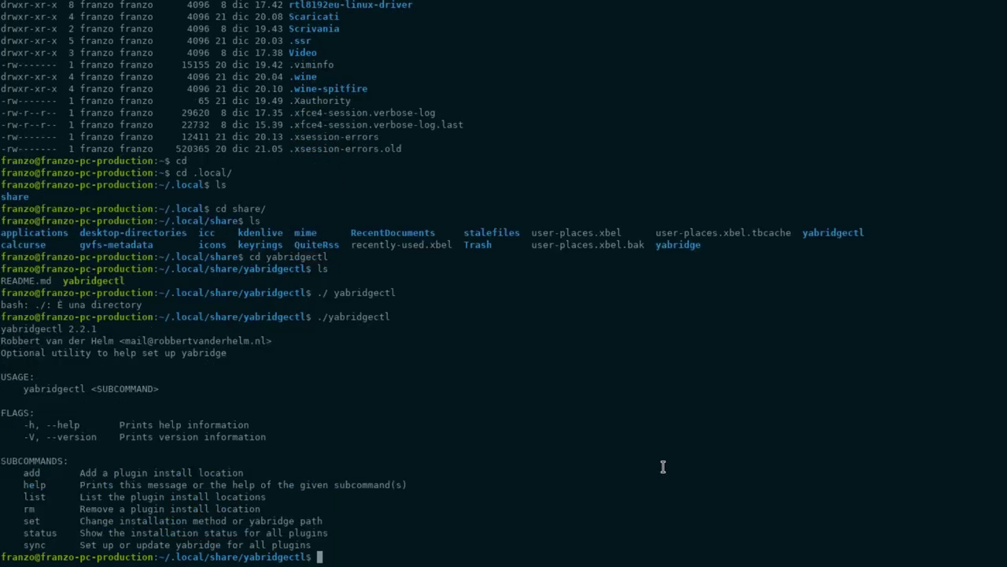
- List the Spitfire prefix's Program Files/VstPlugins folder, which holds LABS (64 Bit).dll
key("Up")
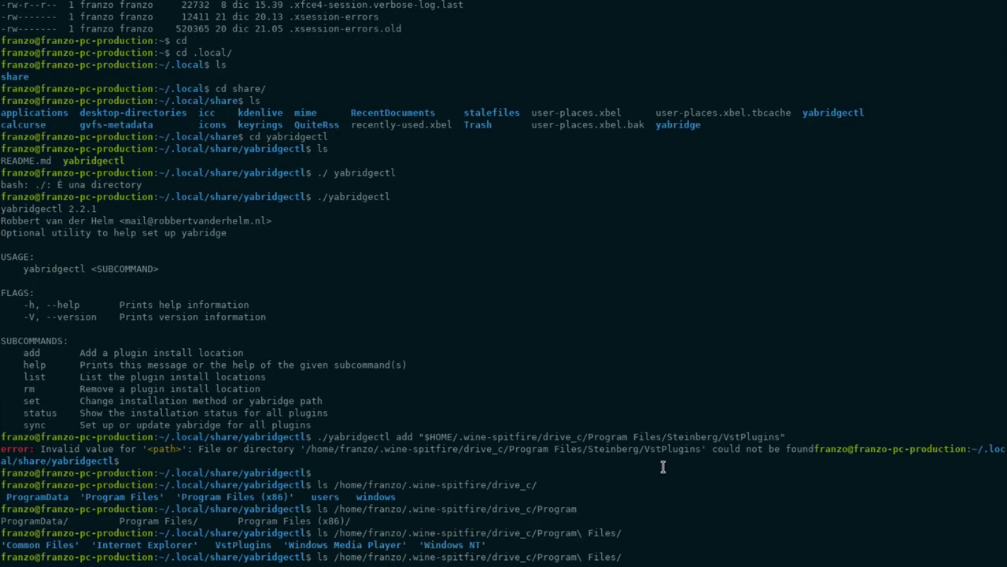
type("Vs")
type("t")
key("Tab")
key("Return")
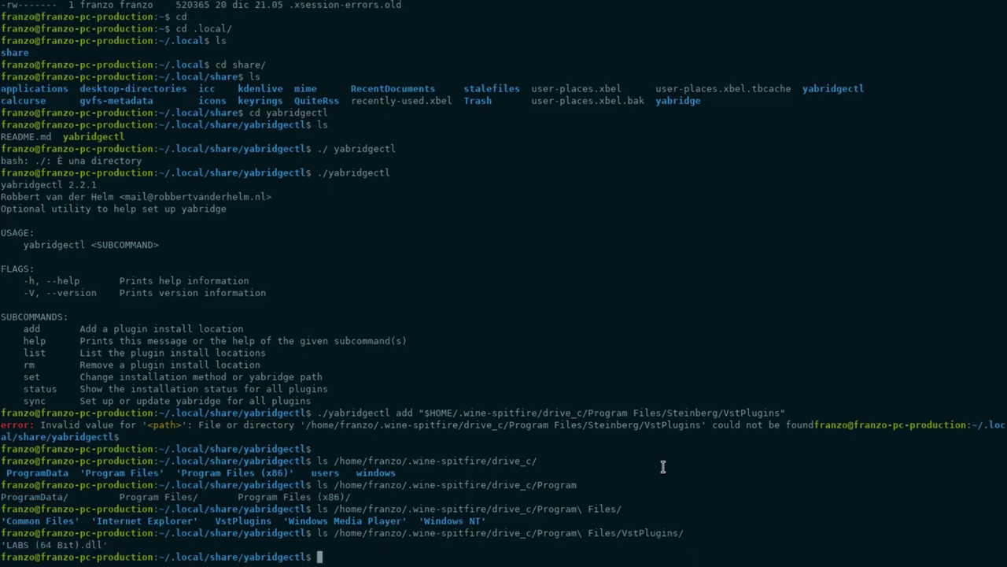
- Run yabridgectl add with the corrected "$HOME/.wine-spitfire/drive_c/Program Files/VstPlugins/" path
key("Up")
key("Up")
key("Up")
left_click_drag(333, 533, 685, 533)
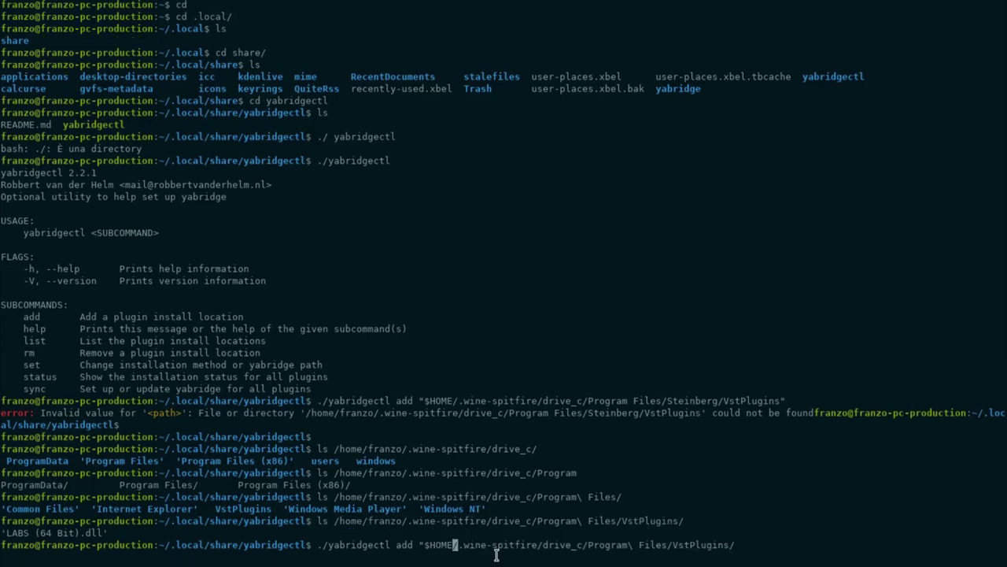
key("Up")
key("Left")
key("Left")
key("Left")
key("Left")
key("Left")
key("Left")
key("Left")
key("Left")
key("Left")
key("Left")
key("Left")
key("BackSpace")
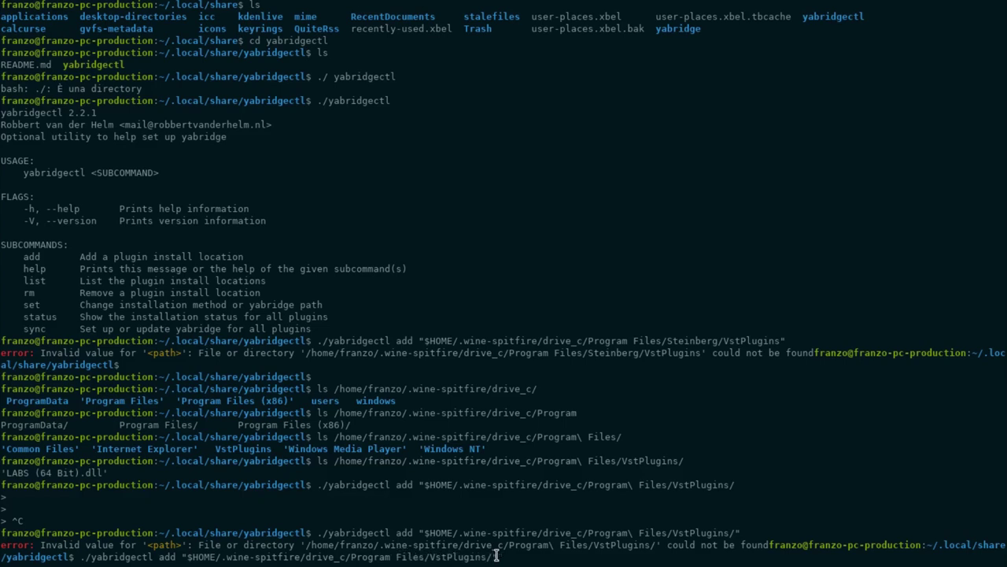
key("Return")
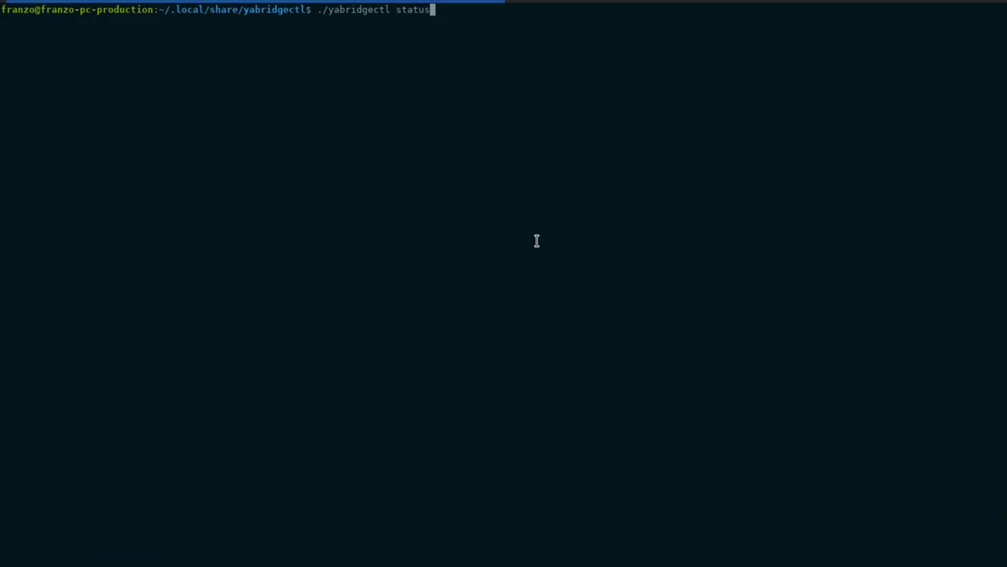
- Check yabridgectl status, run sync, and confirm BBC Symphony Orchestra and LABS are copy-installed
key("Return")
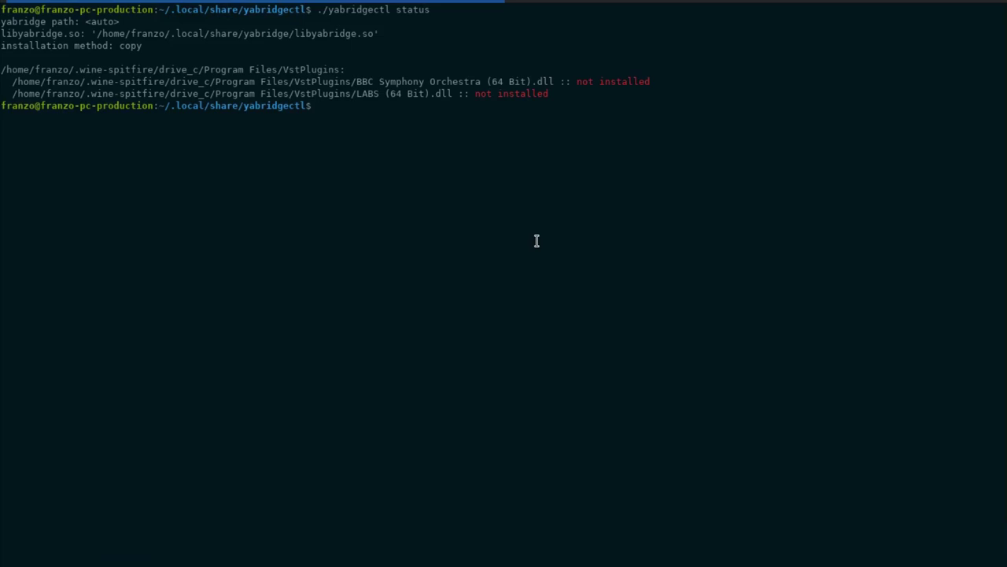
key("Up")
key("BackSpace")
key("BackSpace")
key("BackSpace")
key("BackSpace")
key("BackSpace")
type("ync")
key("Return")
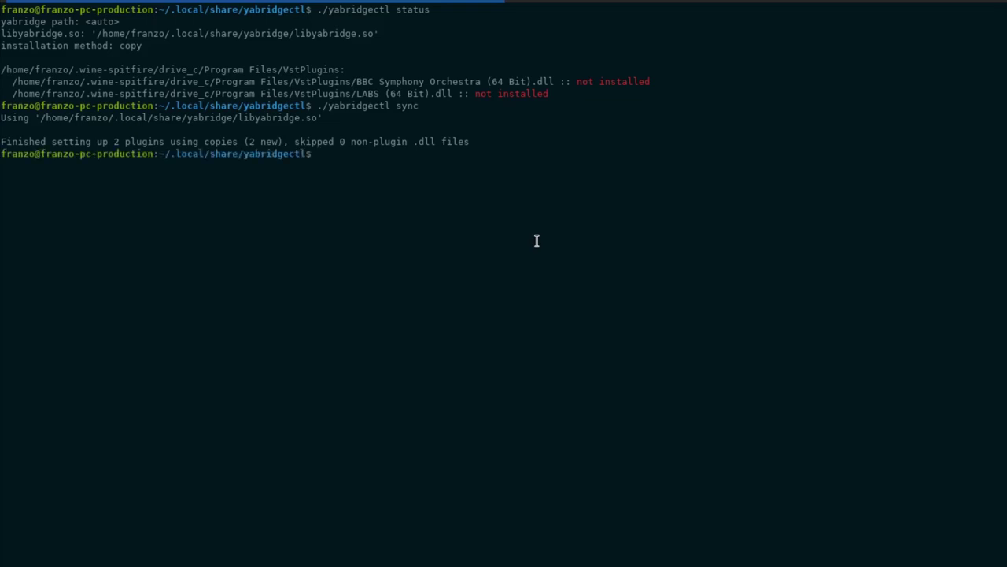
key("Up")
key("Up")
key("Return")
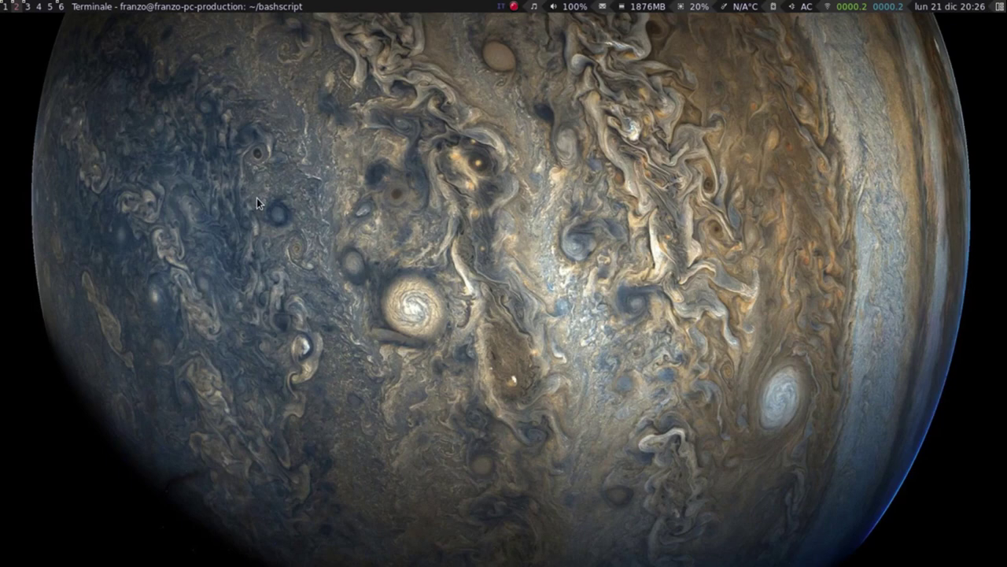
- Launch Ardour and QjackCtl from dmenu and start the JACK server
key("super+d")
type("ar")
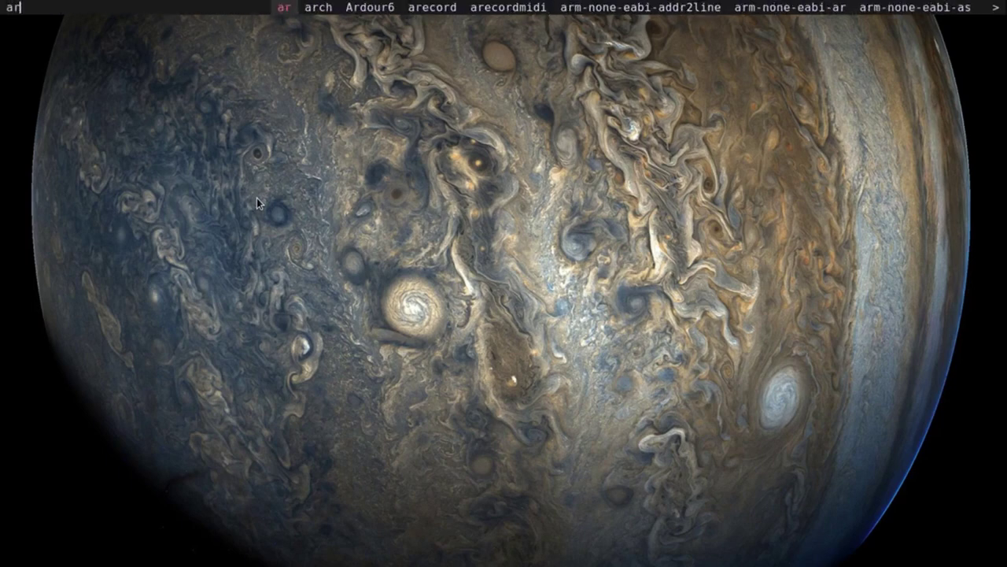
key("Return")
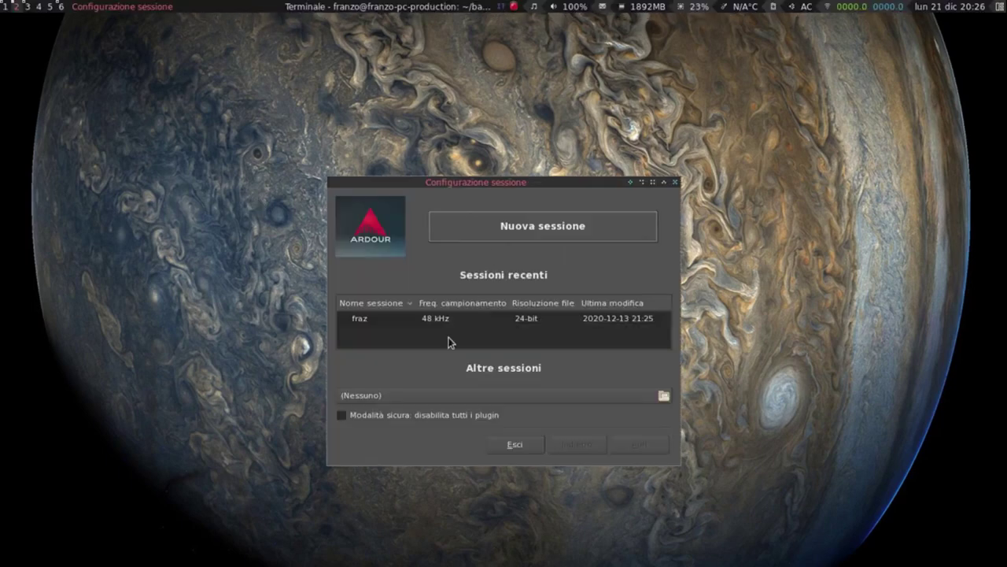
key("super+d")
type("qj")
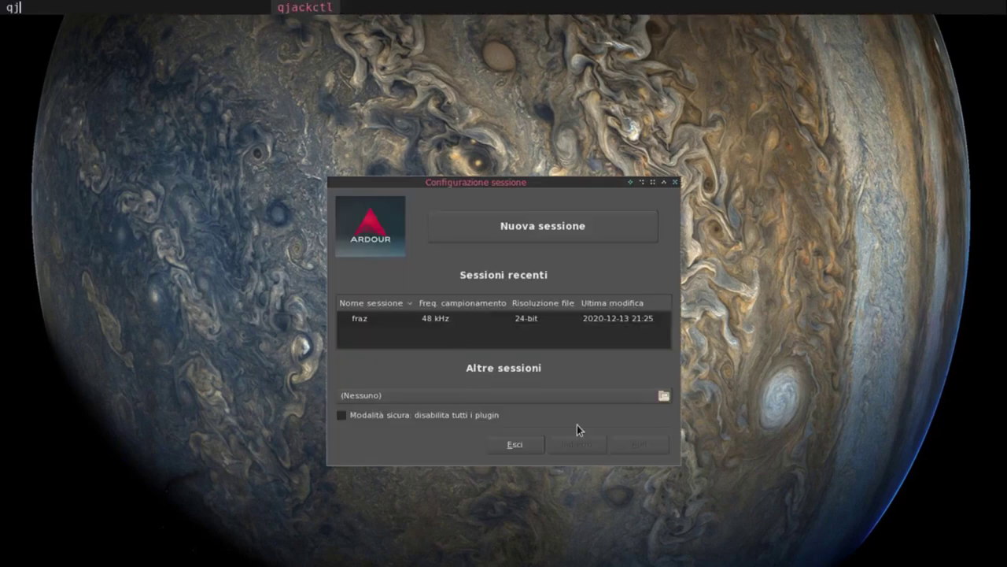
key("Return")
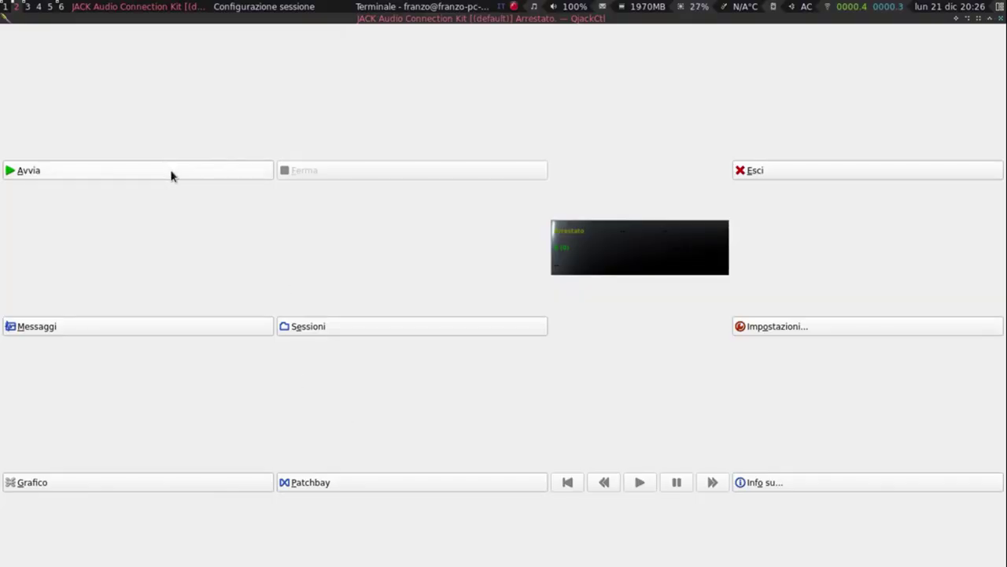
left_click(170, 170)
- Reopen the recent fraz session in Ardour and open Modifica > Preferenze
key("alt+Tab")
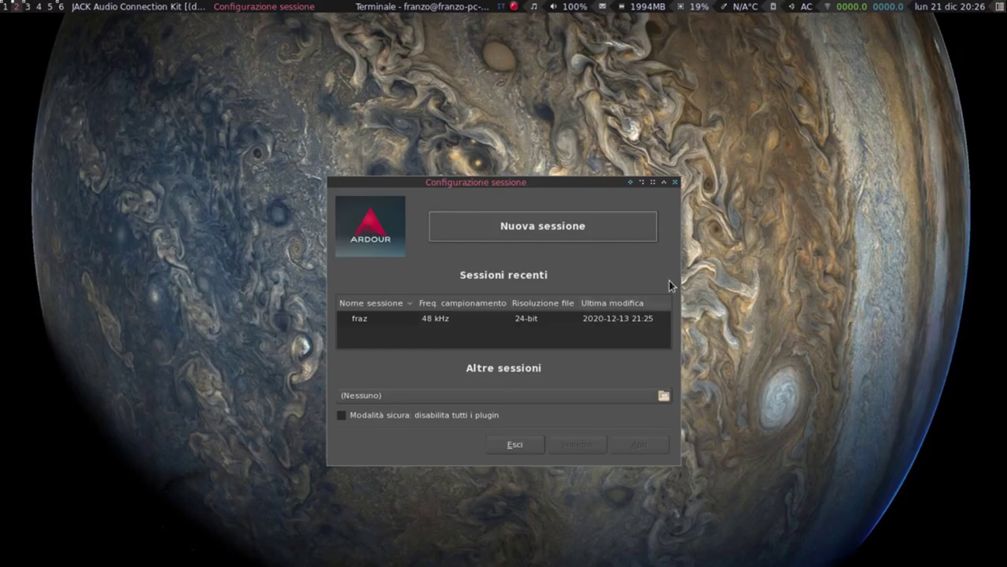
double_click(449, 324)
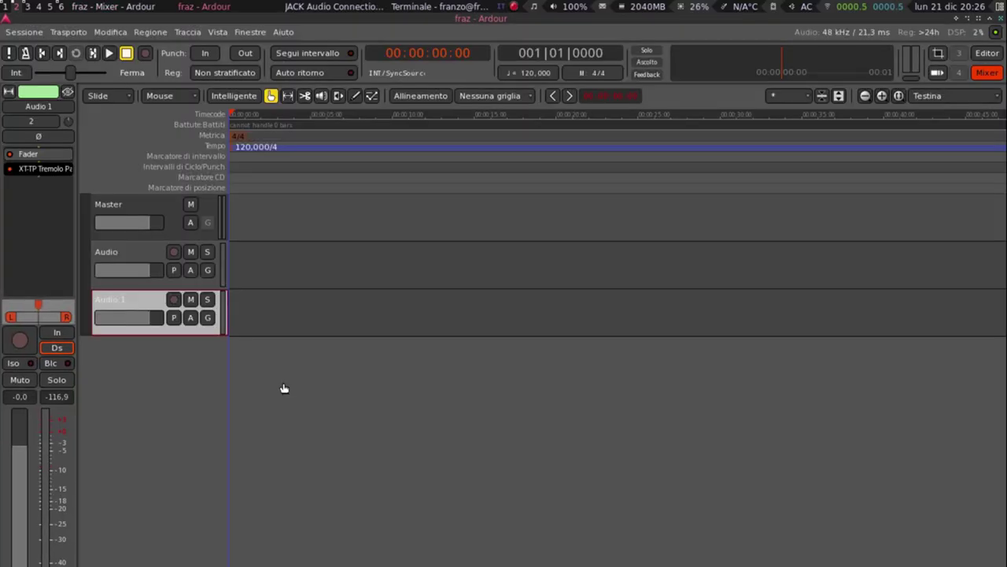
left_click(110, 32)
left_click(175, 372)
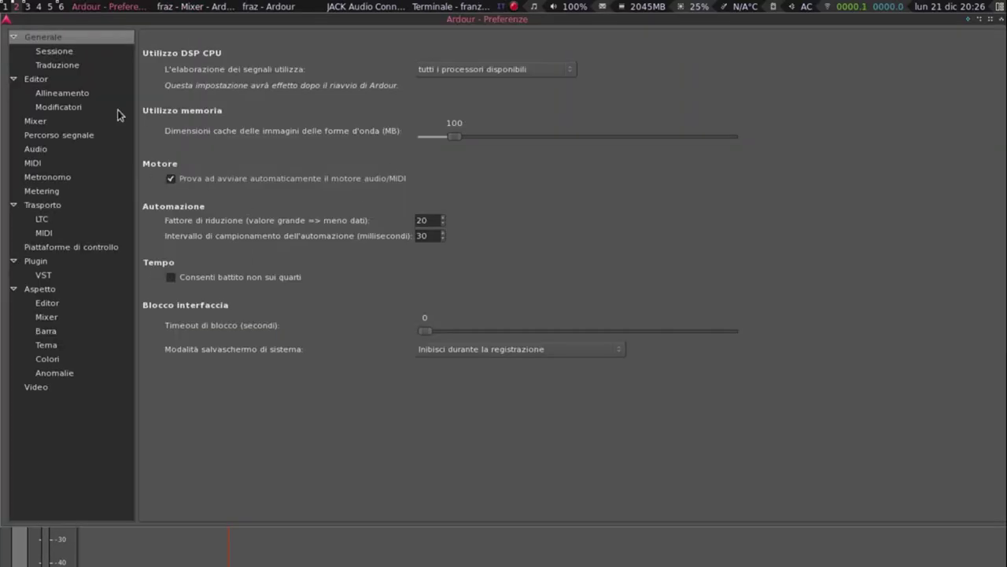
- Edit the Linux VST2 search path under Plugin > VST, with hidden folders shown
left_click(58, 262)
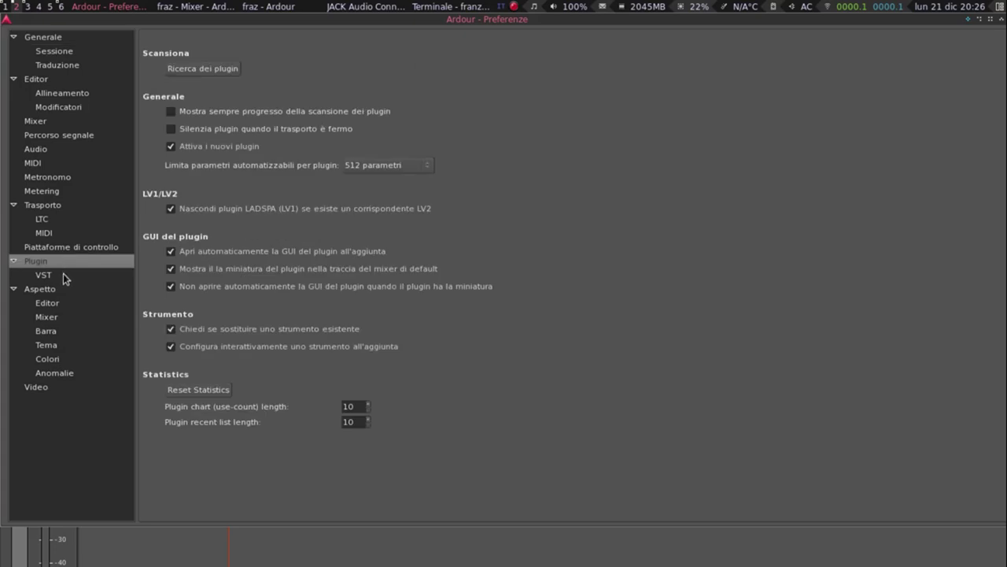
left_click(63, 275)
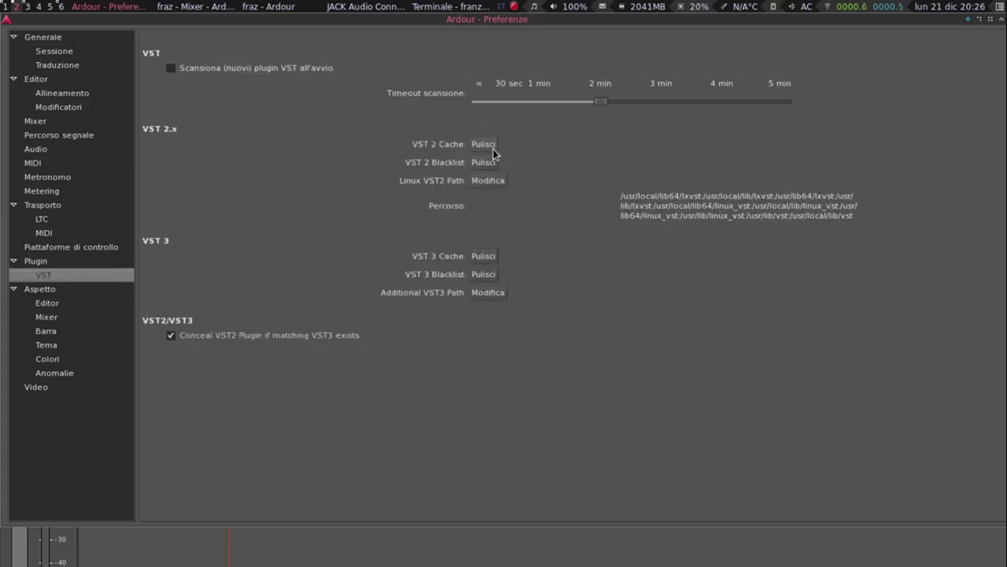
left_click(488, 180)
left_click(473, 506)
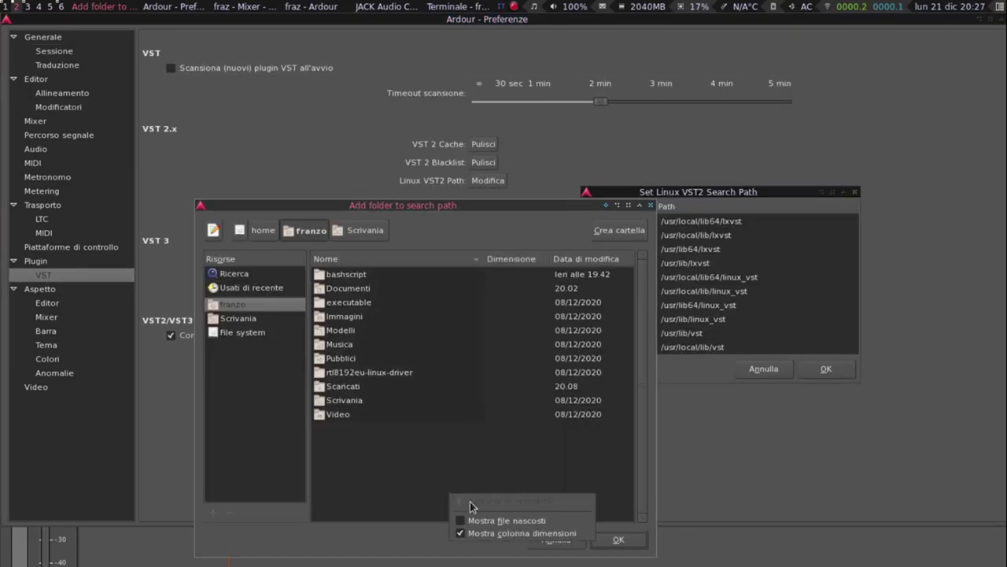
scroll(429, 460, "down", 5)
scroll(407, 427, "up", 1)
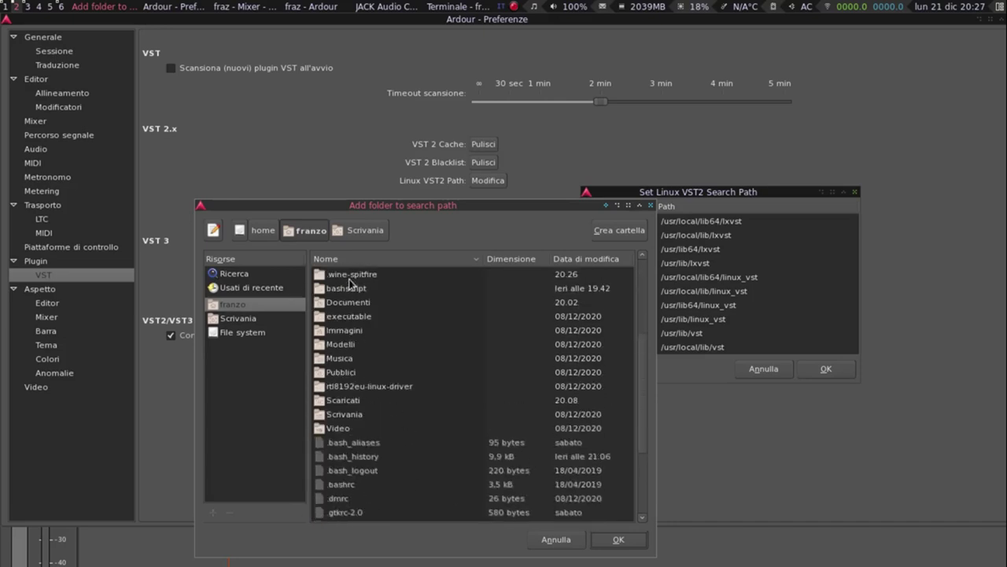
scroll(362, 311, "up", 2)
scroll(362, 315, "up", 1)
- Add .wine-spitfire/drive_c/Program Files/VstPlugins to the VST2 path and rescan plugins
double_click(367, 384)
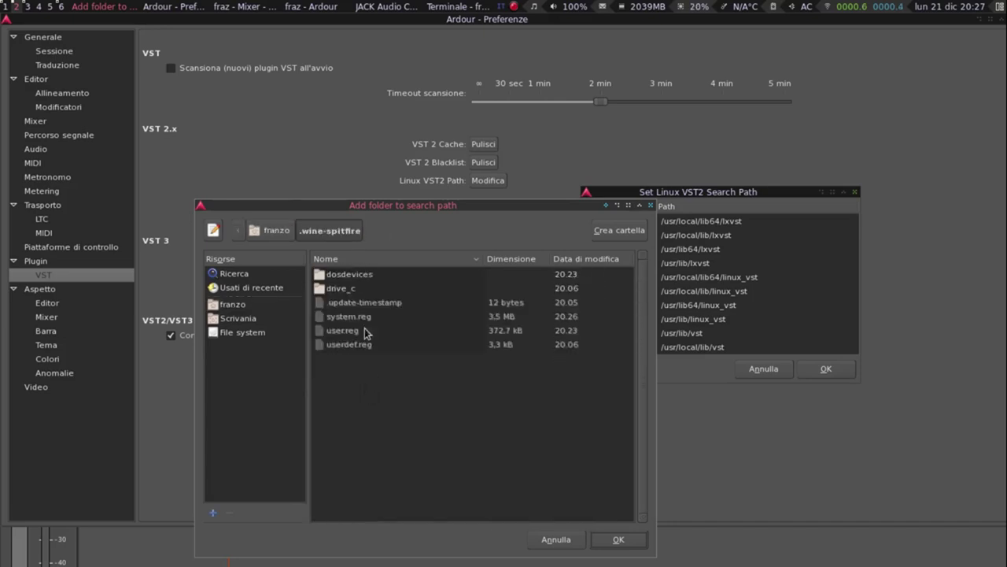
double_click(370, 290)
double_click(377, 288)
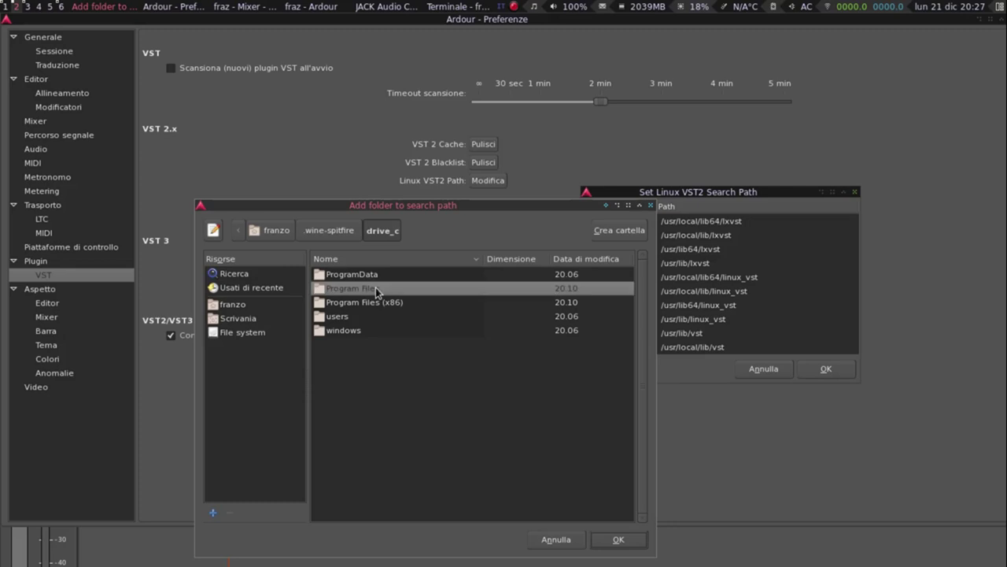
left_click(378, 307)
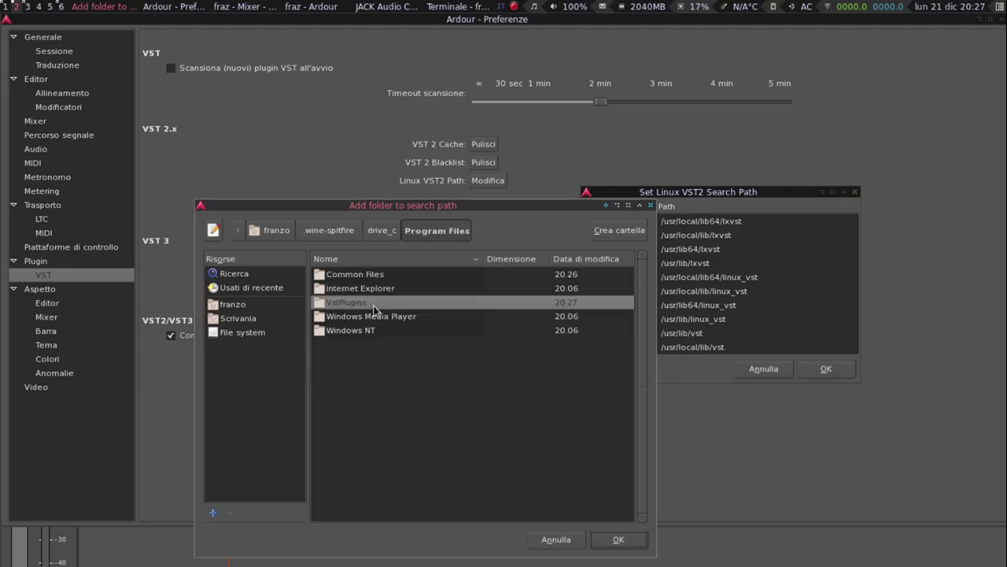
left_click(626, 540)
key("Return")
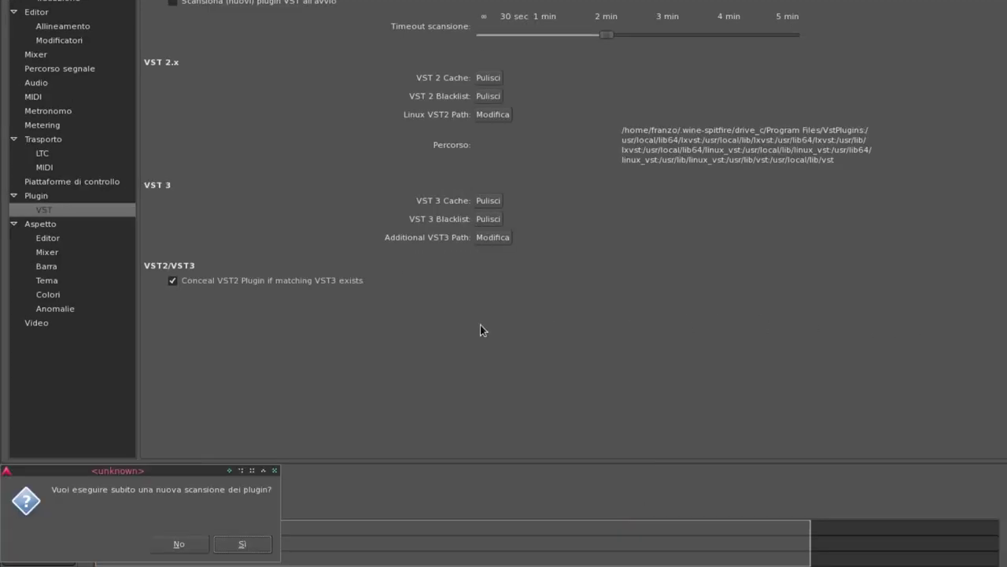
left_click(246, 547)
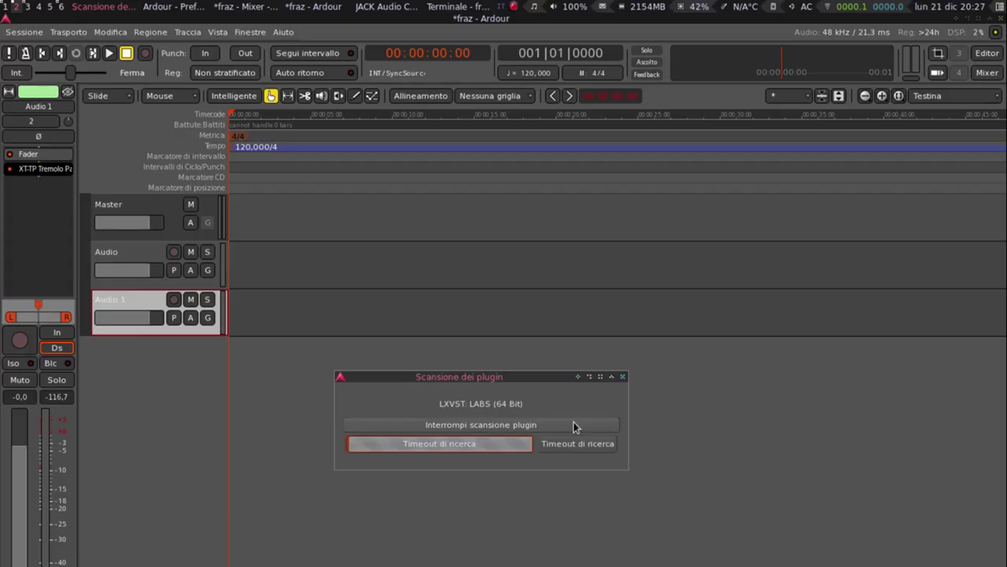
- Add a MIDI track using the BBC Symphony Orchestra instrument
double_click(574, 428)
left_click(266, 516)
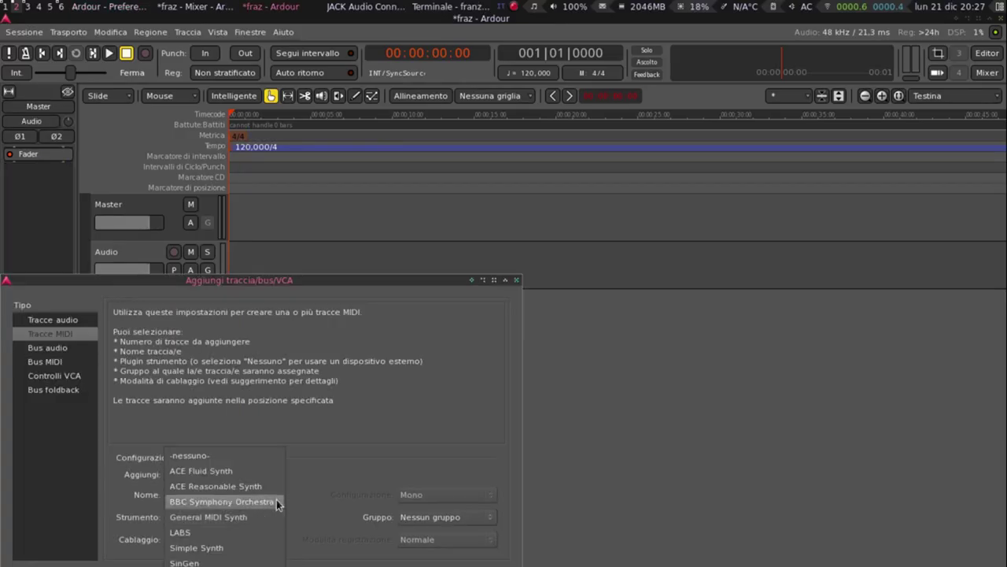
left_click(268, 494)
key("Return")
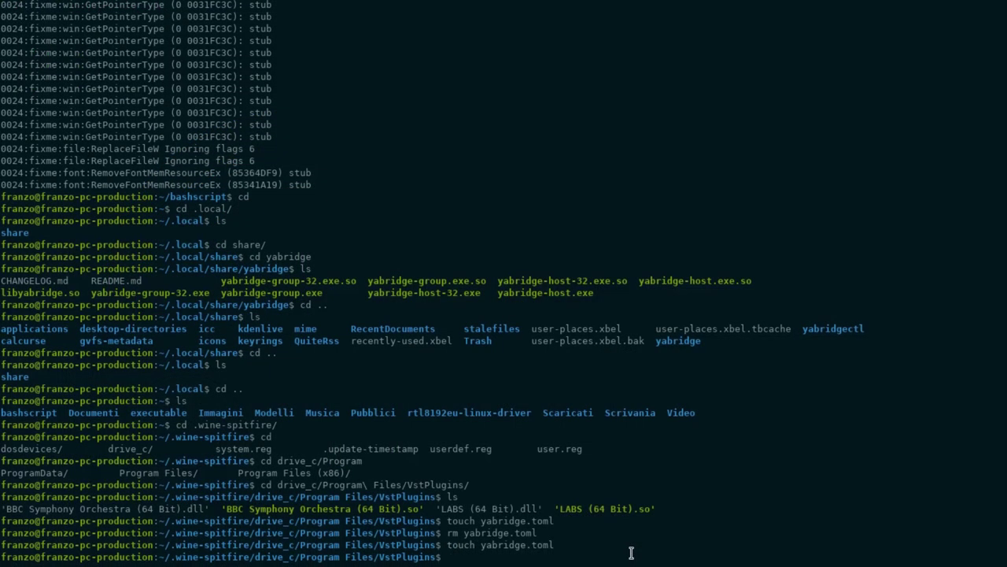
- List the VstPlugins folder and open yabridge.toml in vim
type("ls")
key("Return")
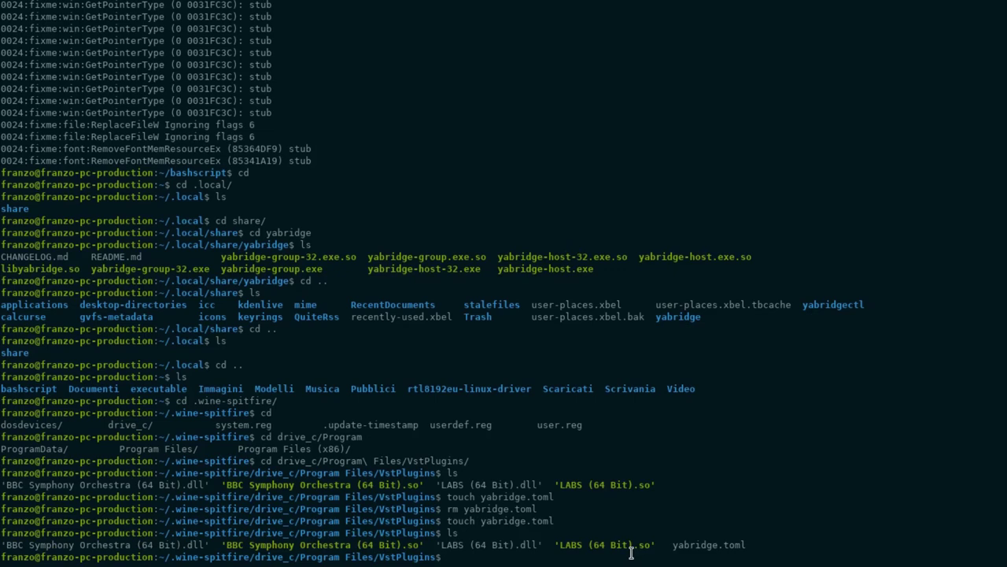
type("vim yabrid")
key("Tab")
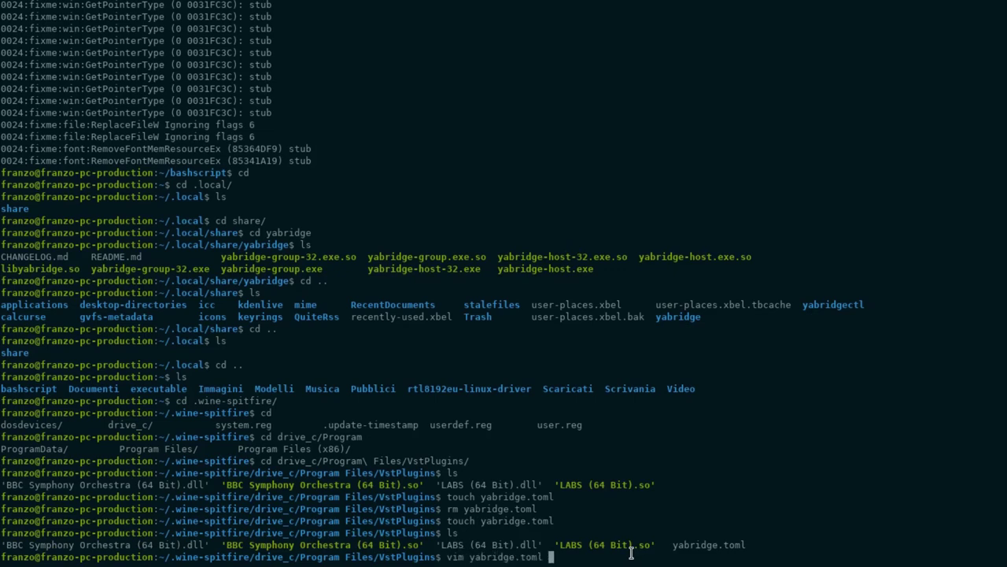
key("Return")
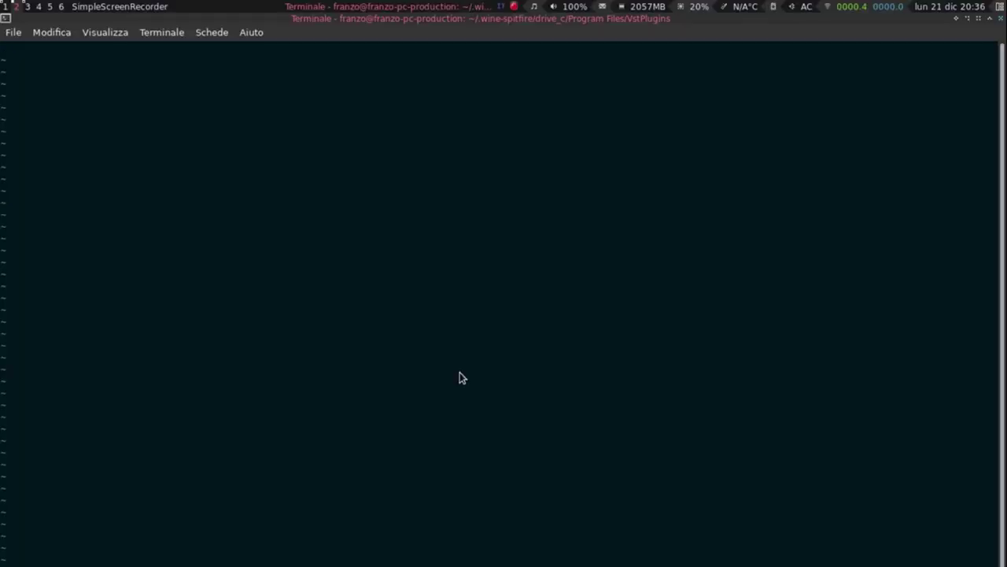
- Paste the ["*"] spitfire group config and save with :wq
key("ctrl+shift+v")
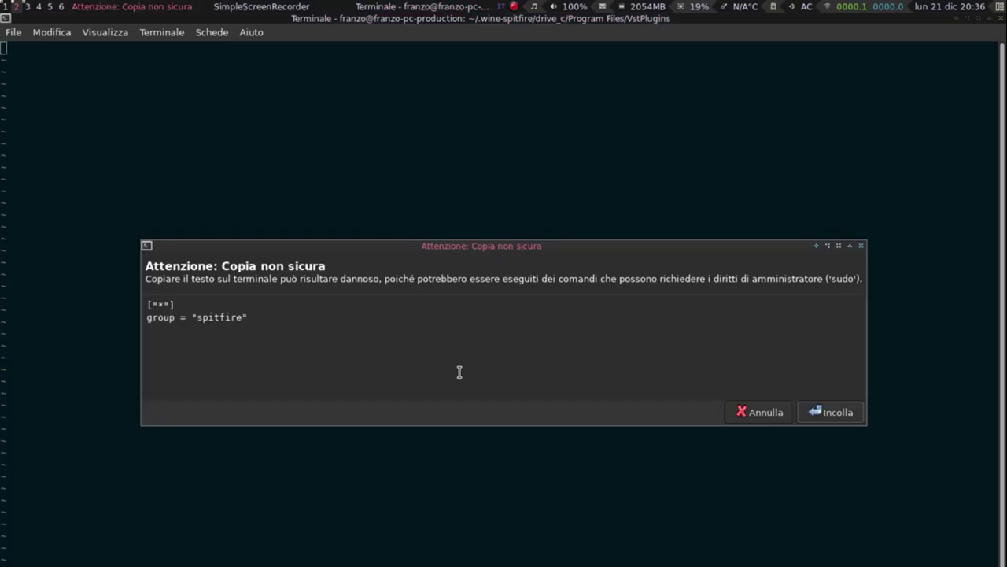
left_click(834, 414)
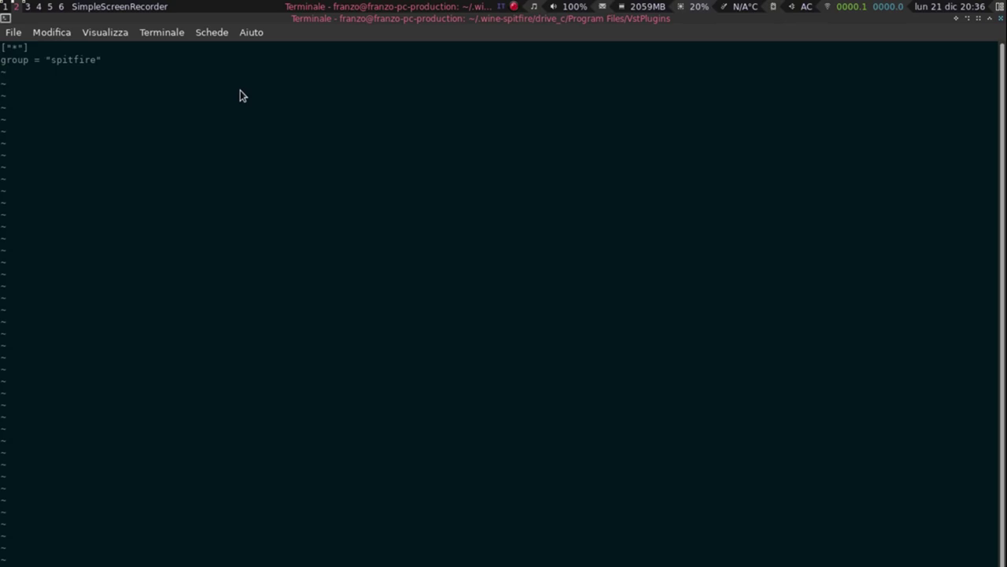
key("F11")
type(":wq")
key("Return")
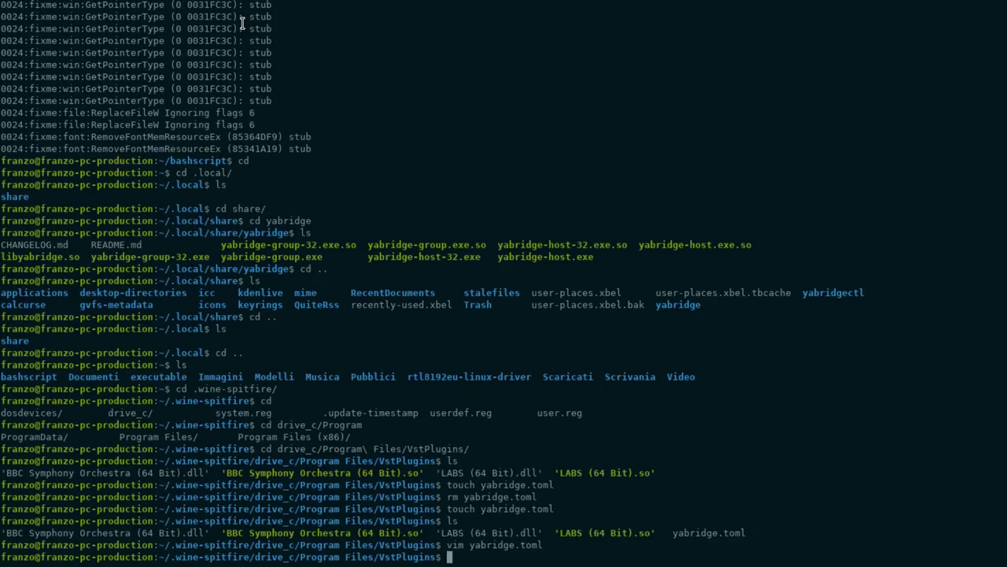
- Return home and change into ~/.local/share/yabridgectl with Tab completion
type("cd")
key("Return")
type("cd .local/")
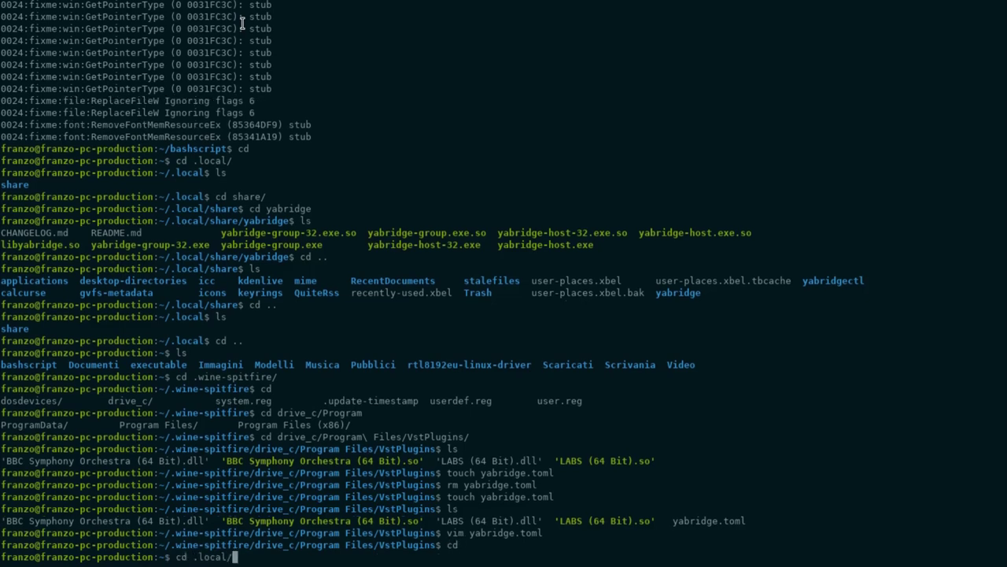
type("share/")
type("ya")
key("Tab")
type("c")
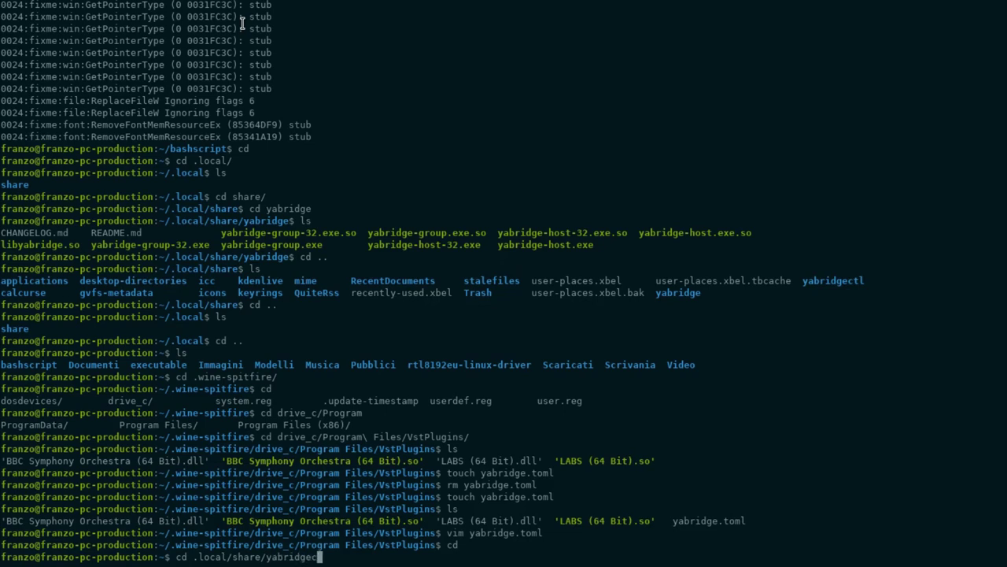
key("Tab")
key("Return")
- Run ./yabridgectl sync to finish setting up the two Spitfire plugins
type("./y")
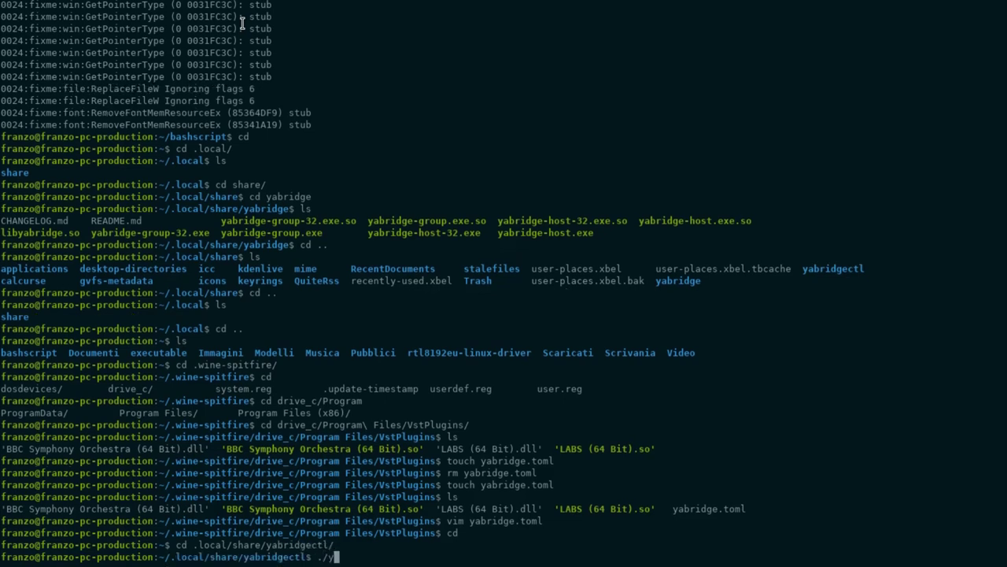
key("Tab")
type("sync")
key("Return")
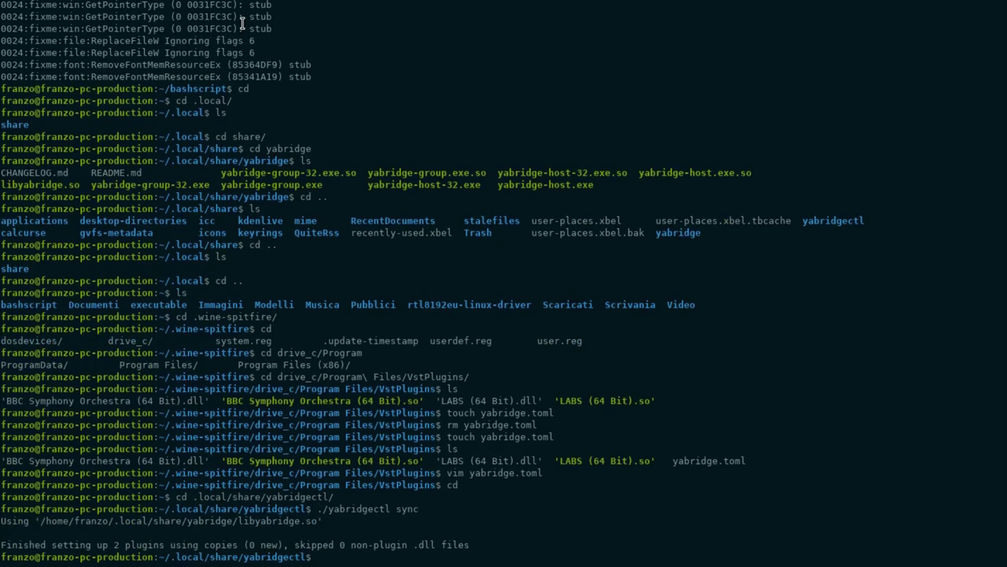